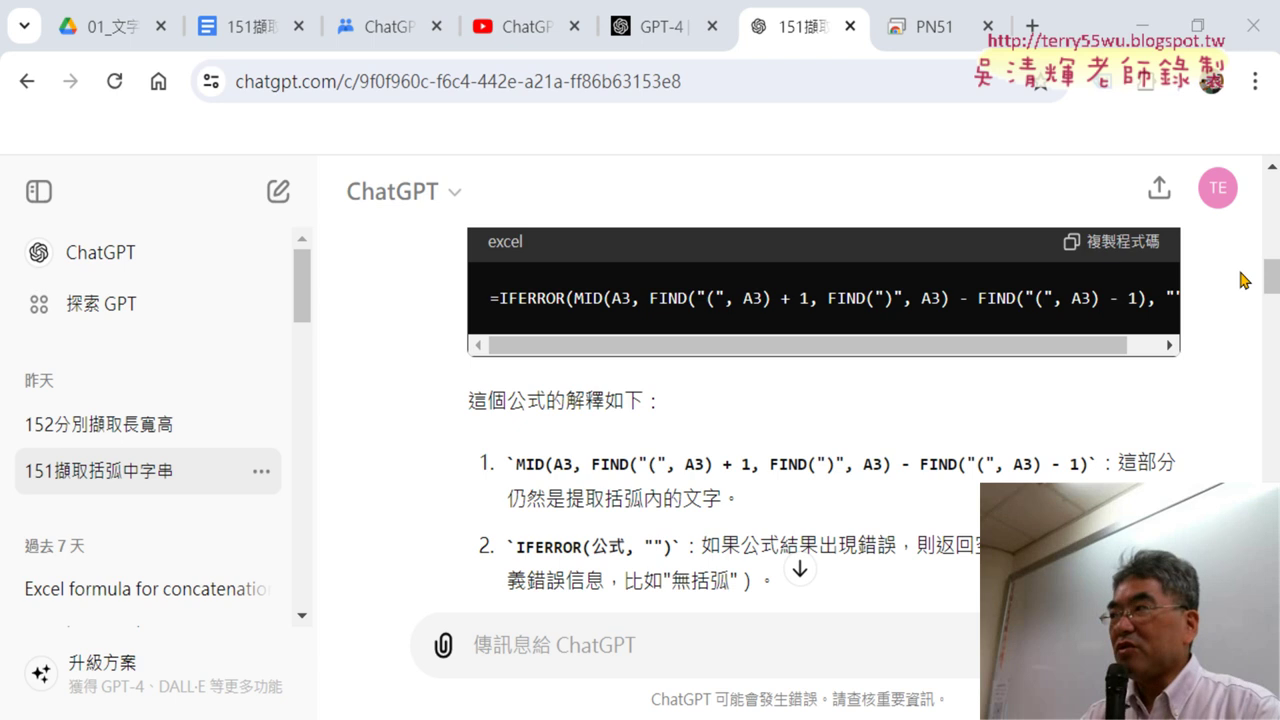
Step: Update and copy the ChatGPT conversation's public share link, then switch to the 151擷取 Google Docs notes
scroll(1250, 275, "up", 3)
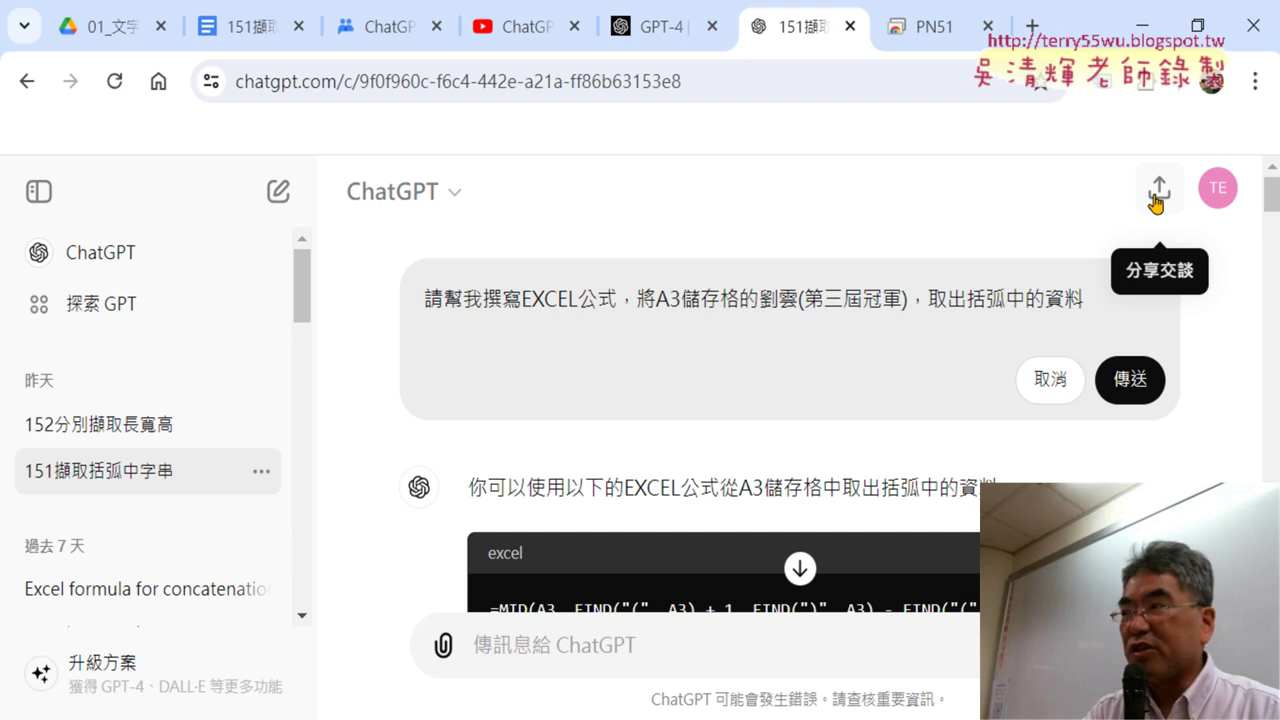
left_click(1157, 192)
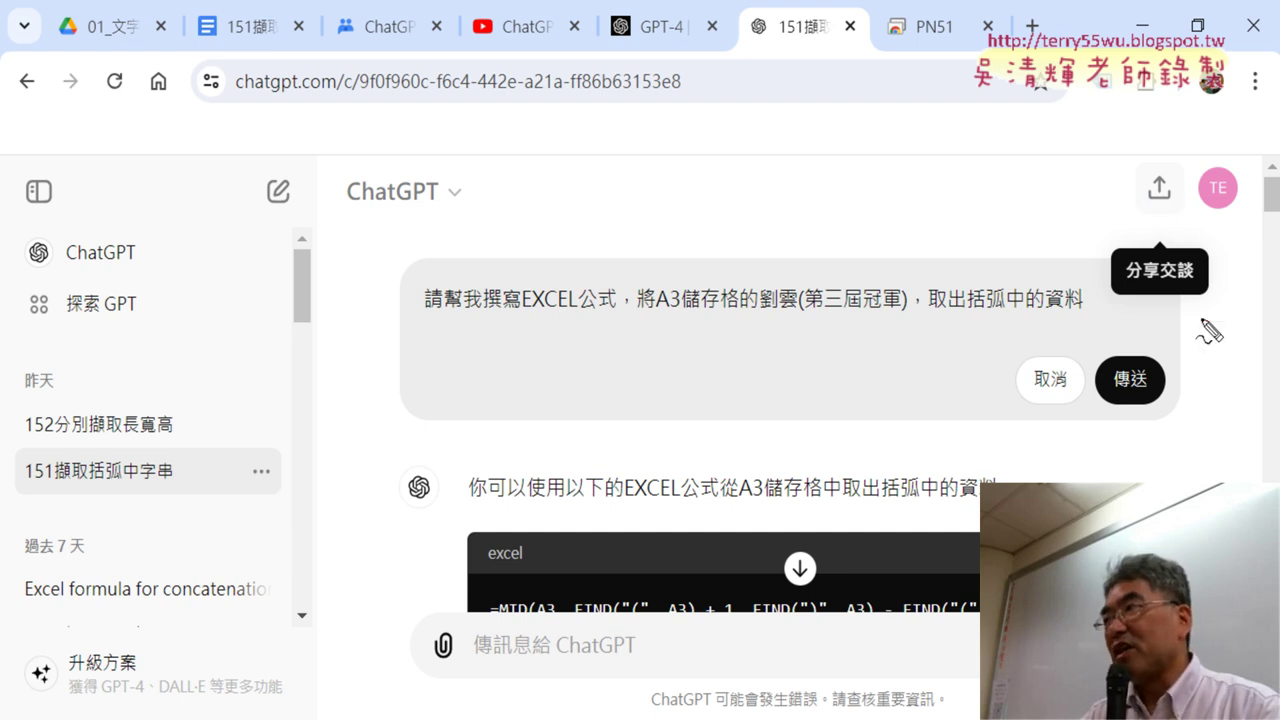
left_click_drag(1203, 325, 1222, 302)
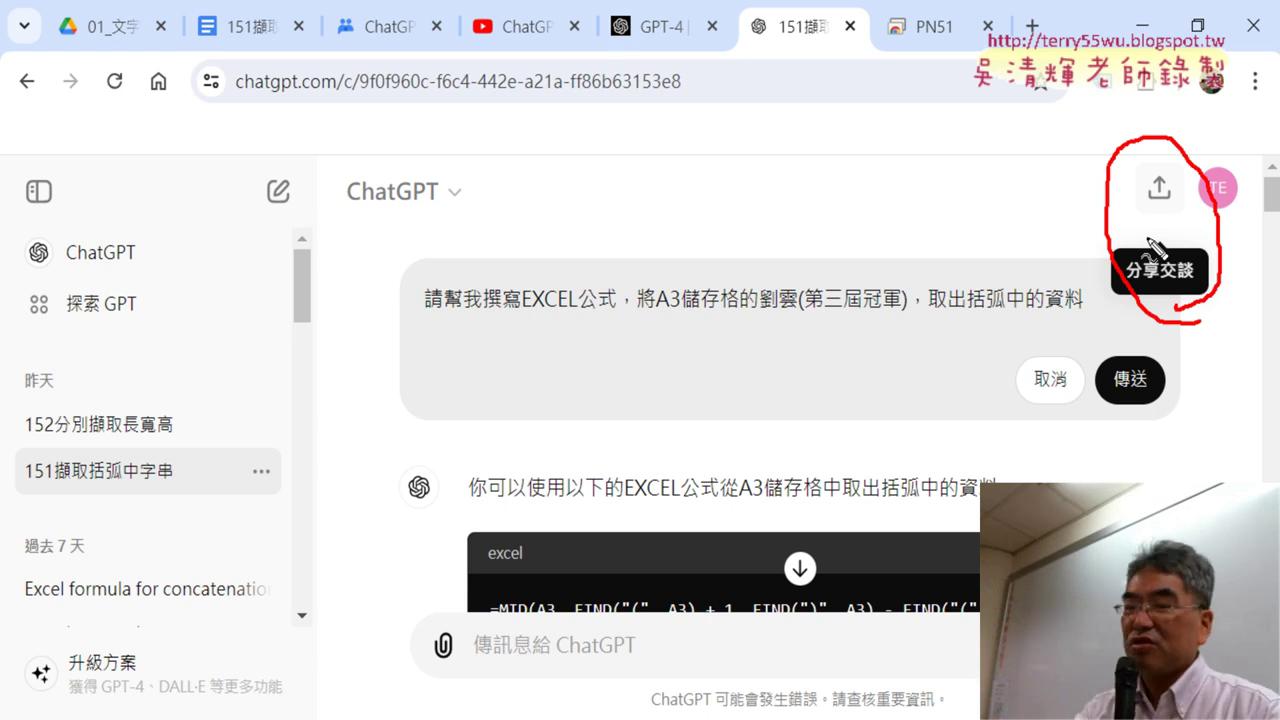
key("Escape")
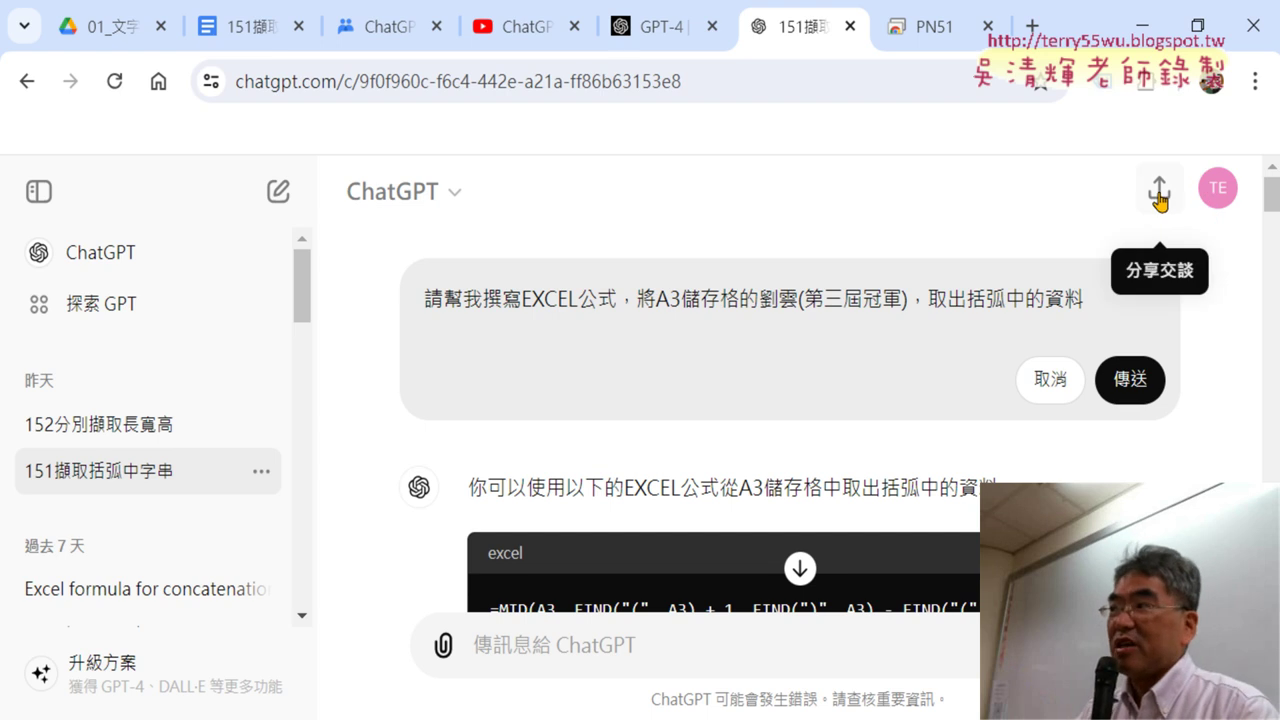
left_click(1159, 195)
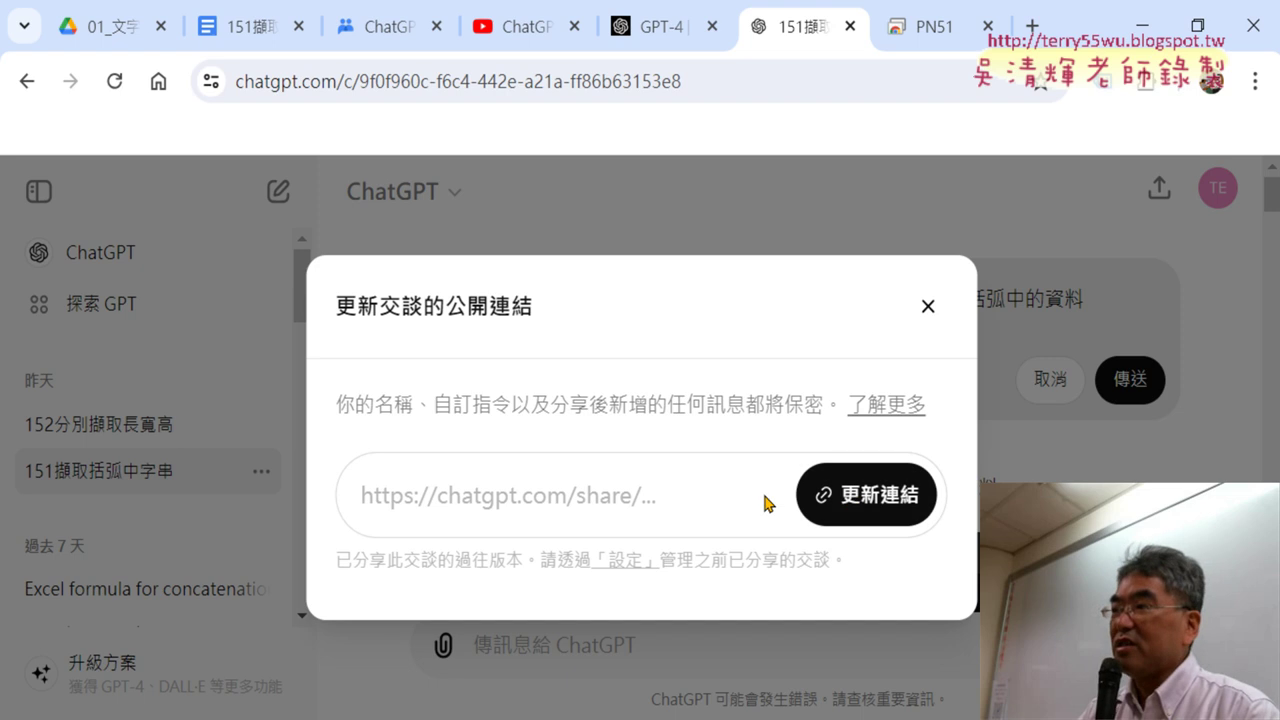
left_click(855, 502)
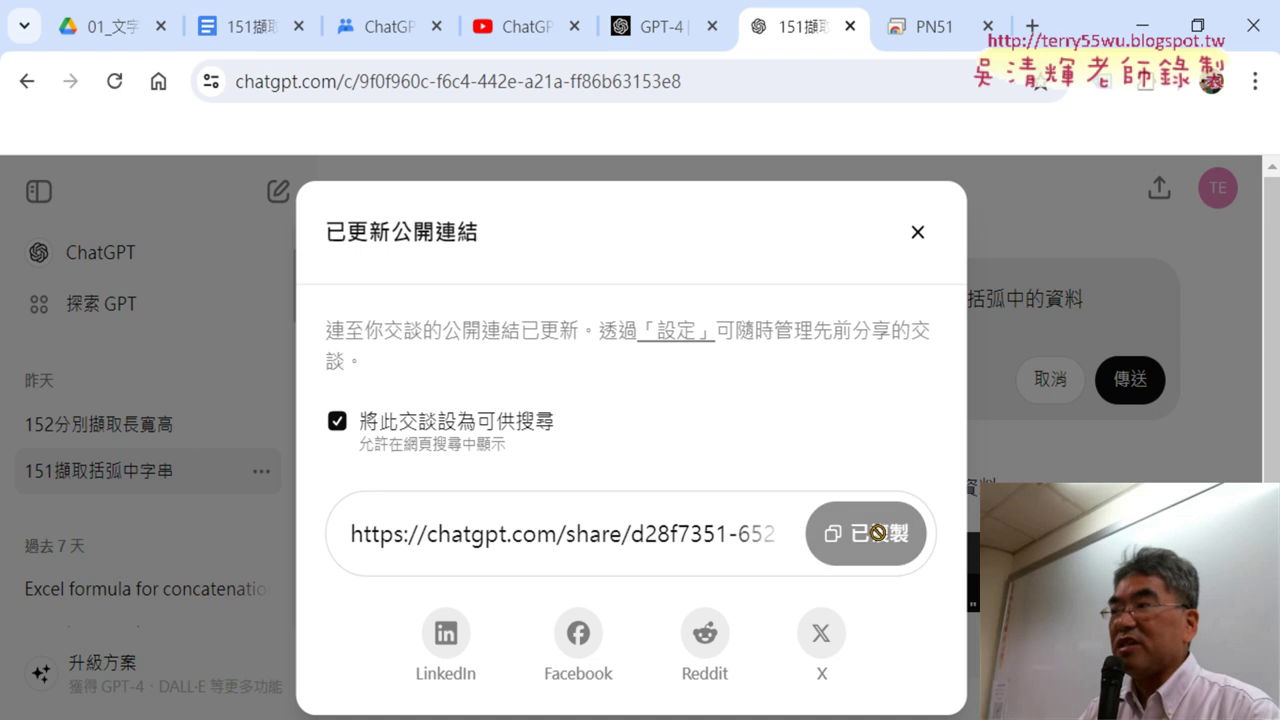
left_click(255, 27)
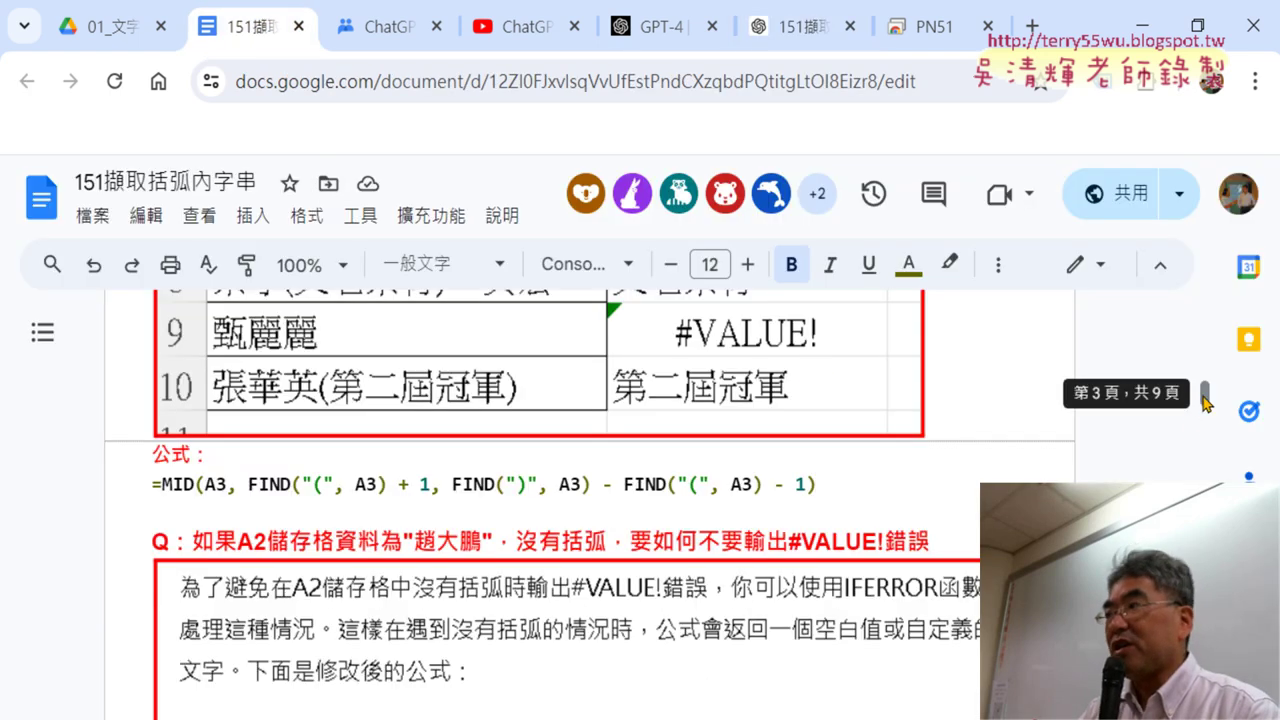
Step: Open the ChatGPT share link from the 151擷取括弧內字串 notes in a new tab
key("ctrl+Home")
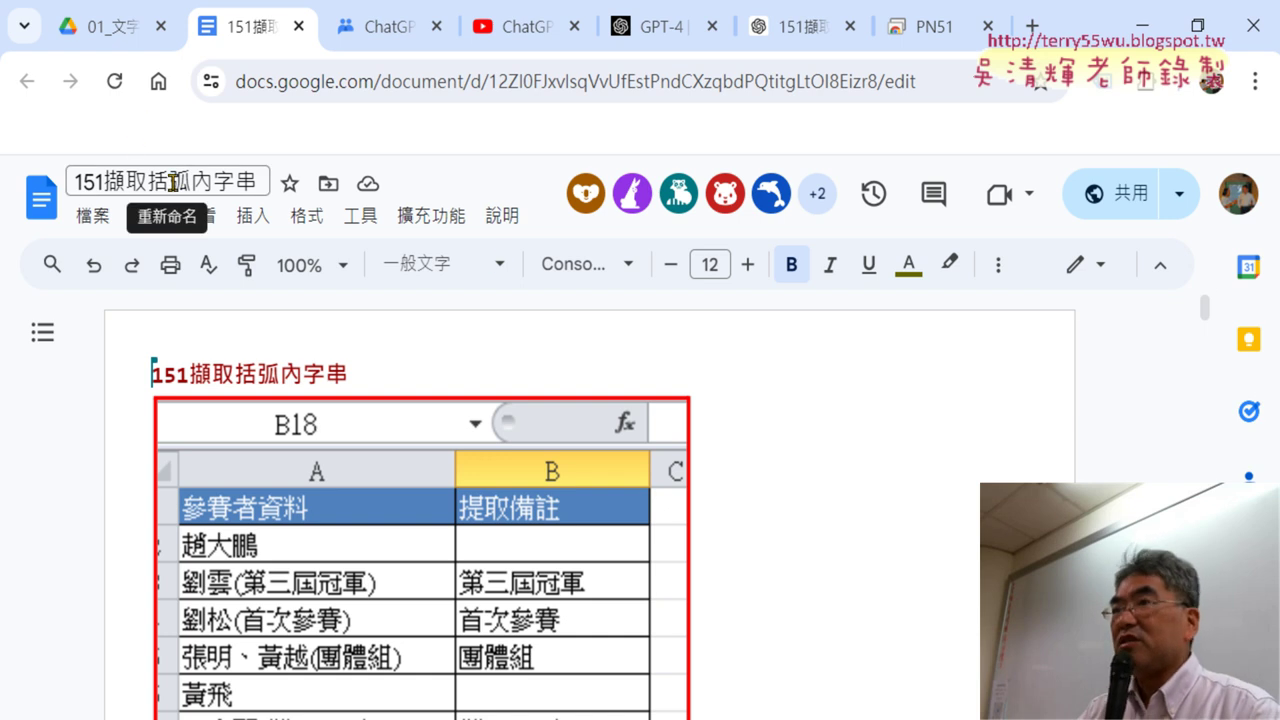
scroll(745, 366, "down", 5)
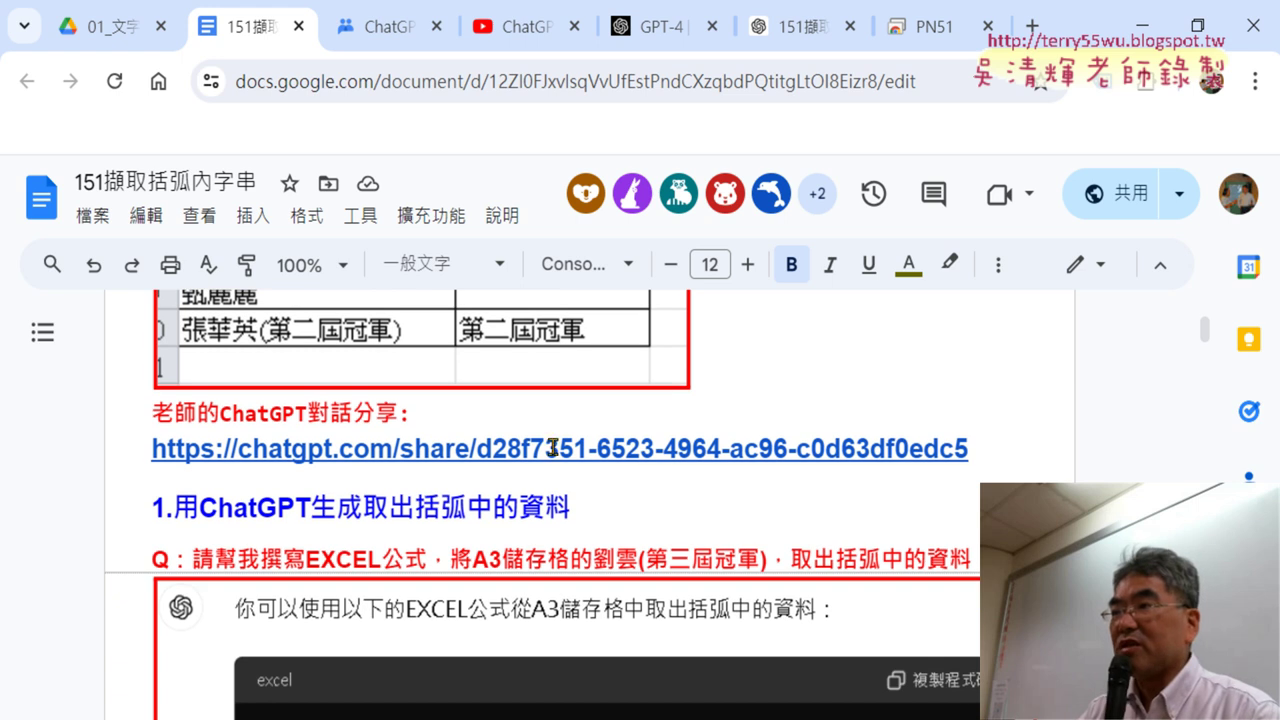
left_click(638, 450)
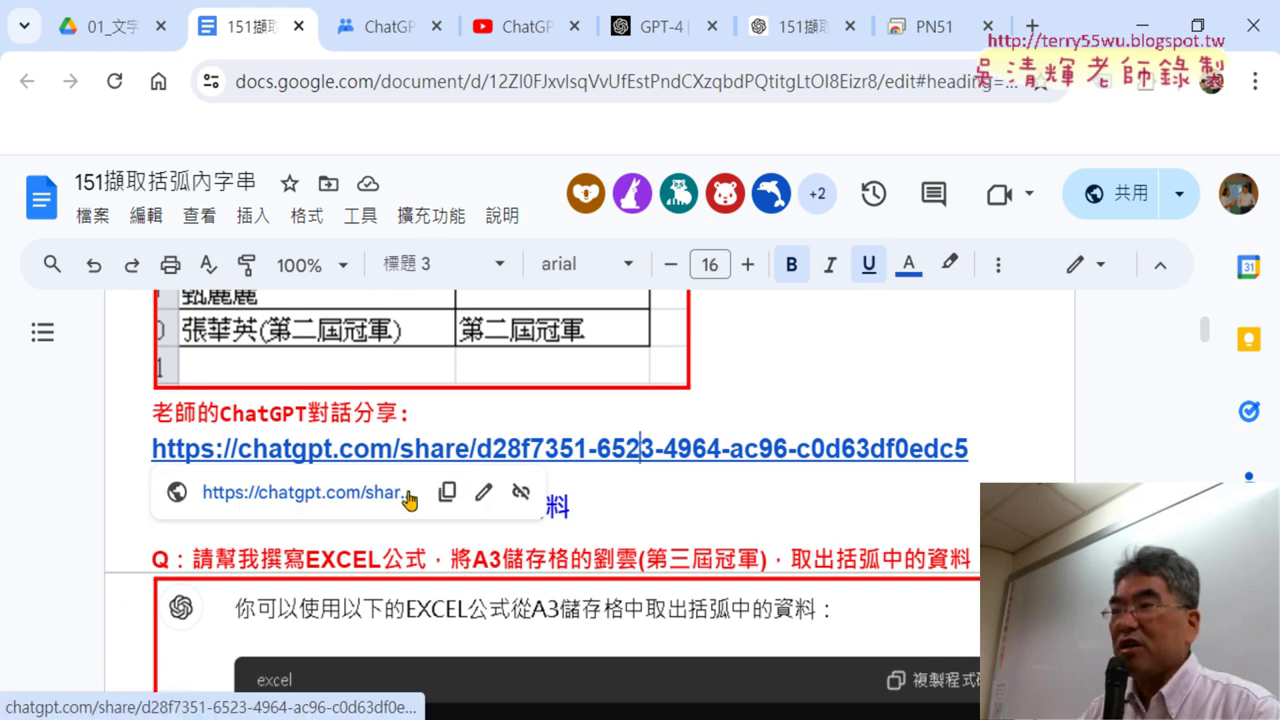
left_click(352, 492)
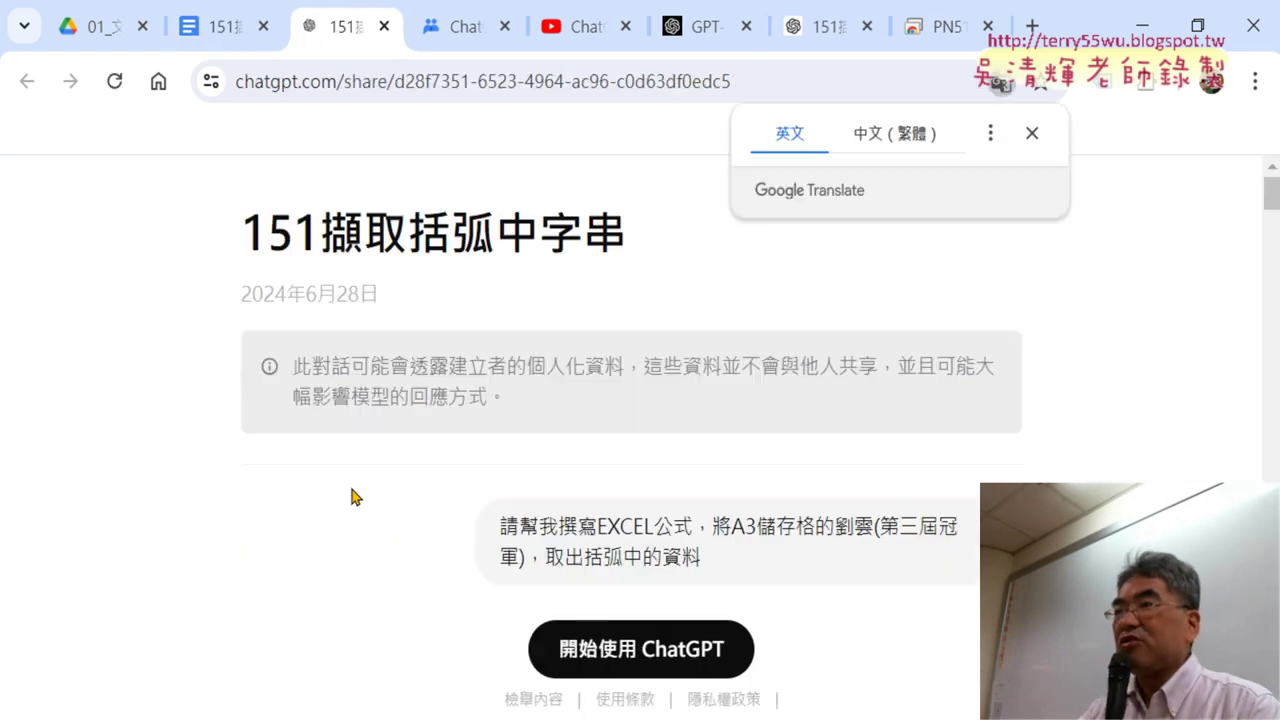
Step: Close the extra Chat tab, read through the shared 151擷取括弧中字串 chat, then close the original chat's share window
left_click(504, 26)
scroll(985, 407, "down", 3)
left_click_drag(500, 268, 741, 302)
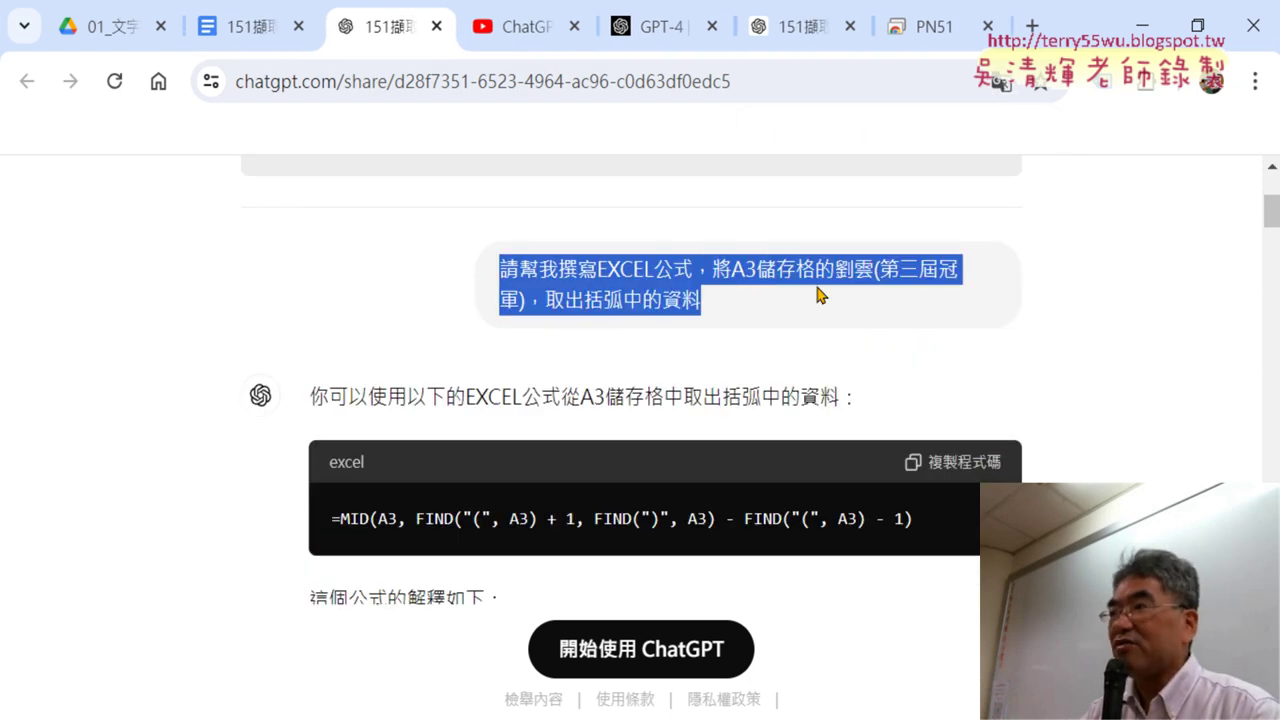
scroll(1122, 364, "down", 3)
scroll(1122, 364, "up", 3)
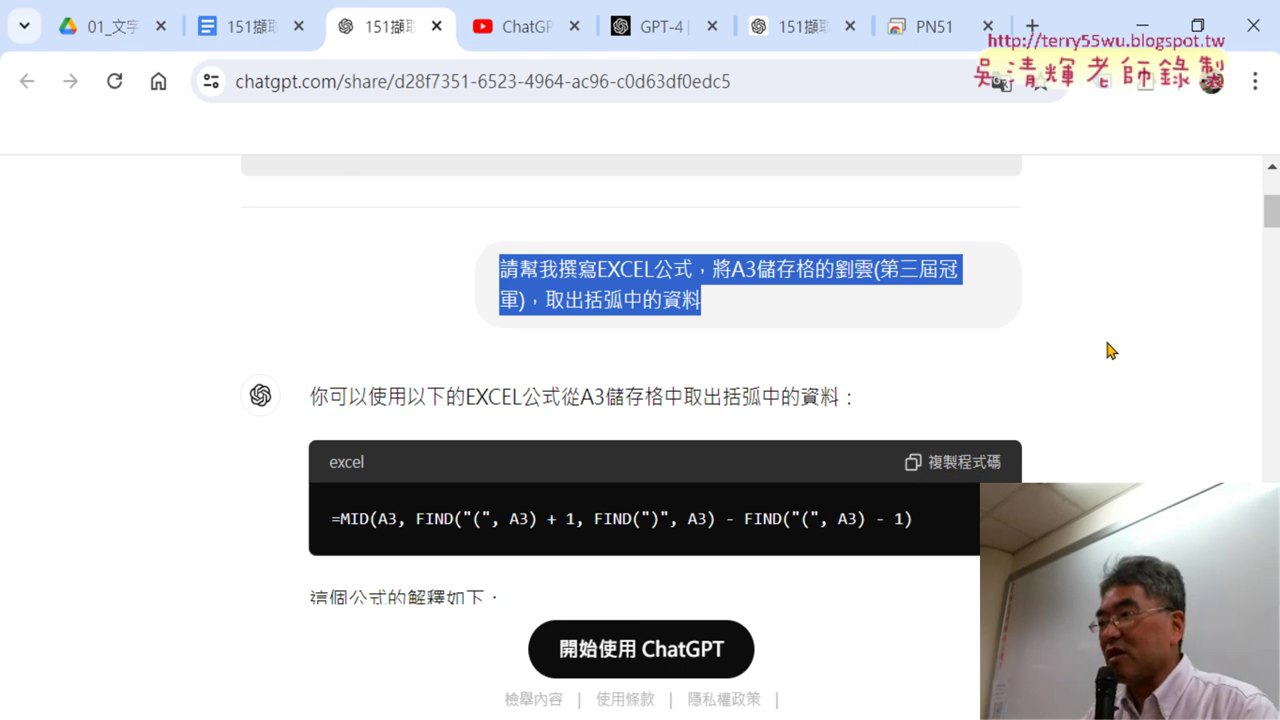
scroll(1108, 350, "down", 4)
scroll(1108, 350, "down", 5)
scroll(1108, 350, "down", 2)
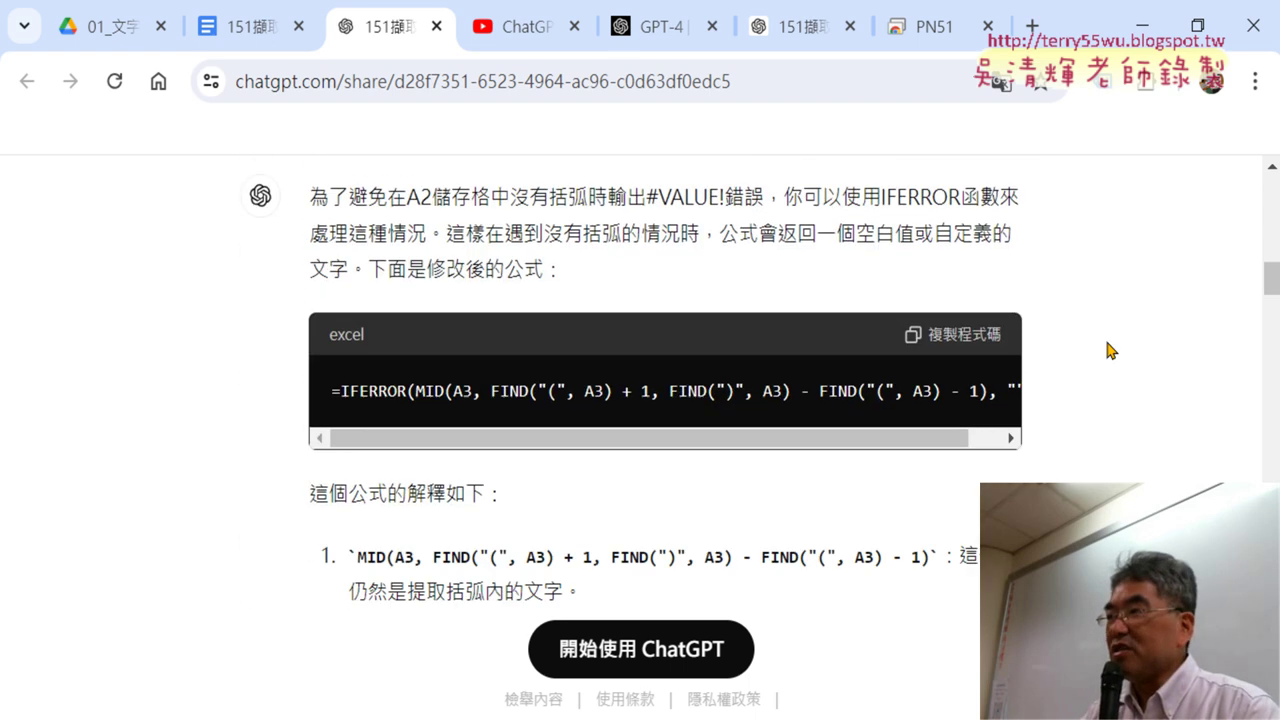
scroll(1108, 350, "down", 3)
scroll(1108, 350, "down", 1)
scroll(1108, 350, "down", 2)
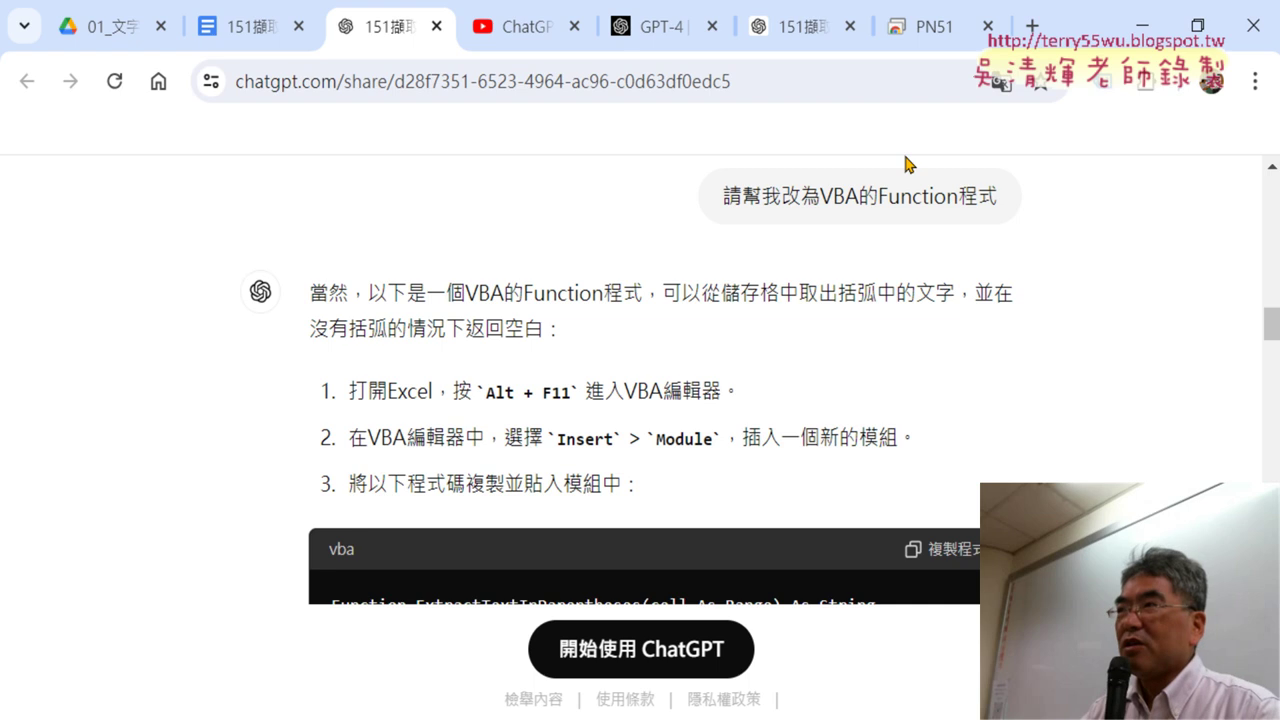
left_click(797, 32)
left_click(916, 234)
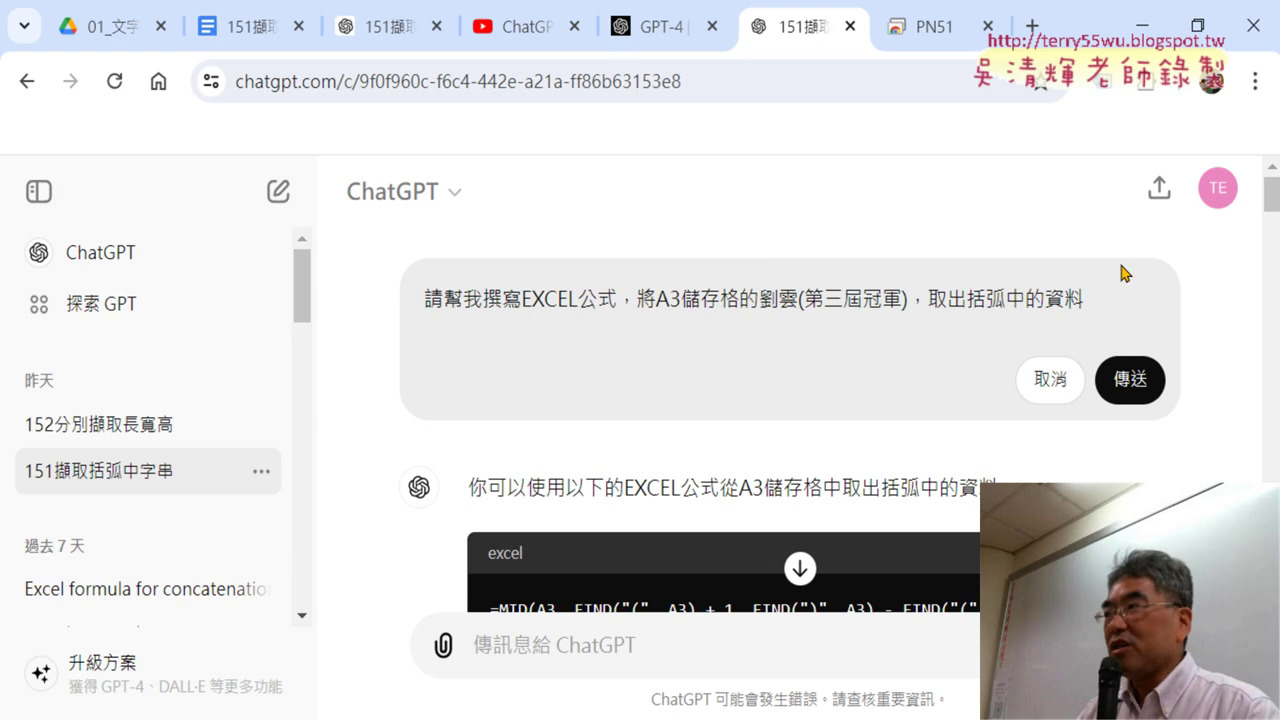
Step: Review ChatGPT's VBA Function reply, then open Excel's Visual Basic editor on Module1's ExtractTextInParentheses code
left_click_drag(1271, 195, 1272, 325)
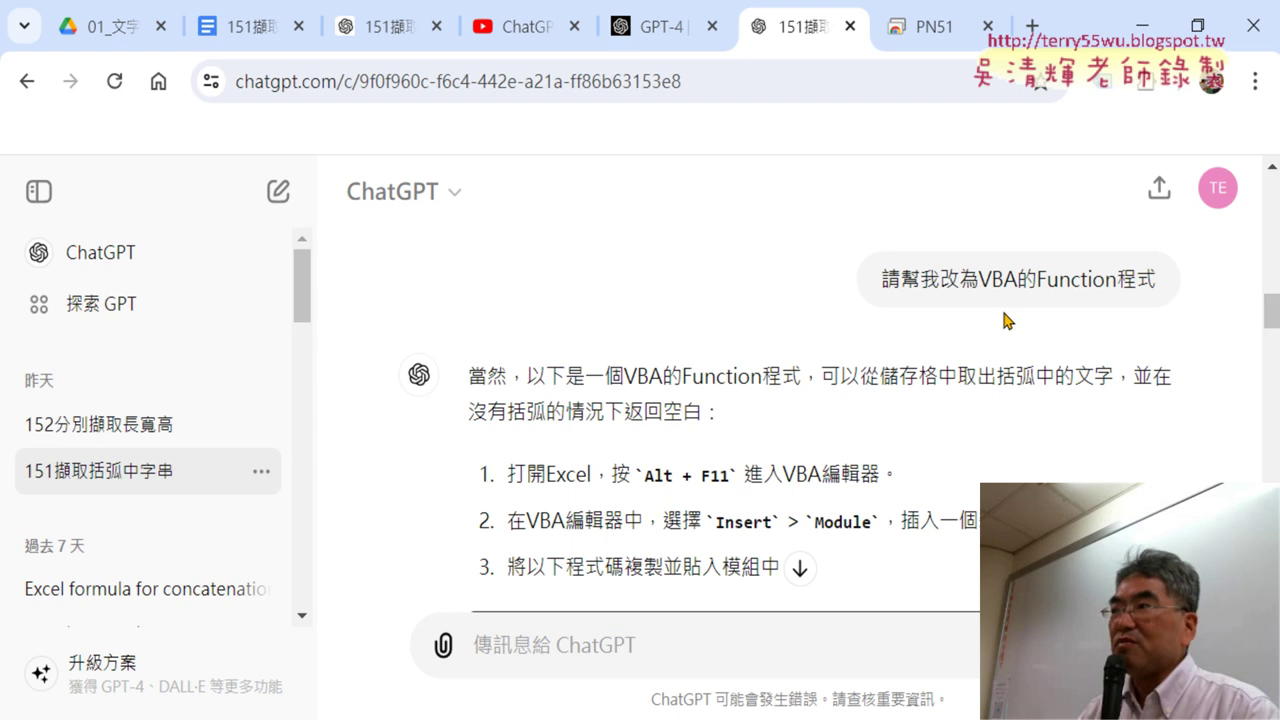
left_click_drag(879, 280, 1180, 286)
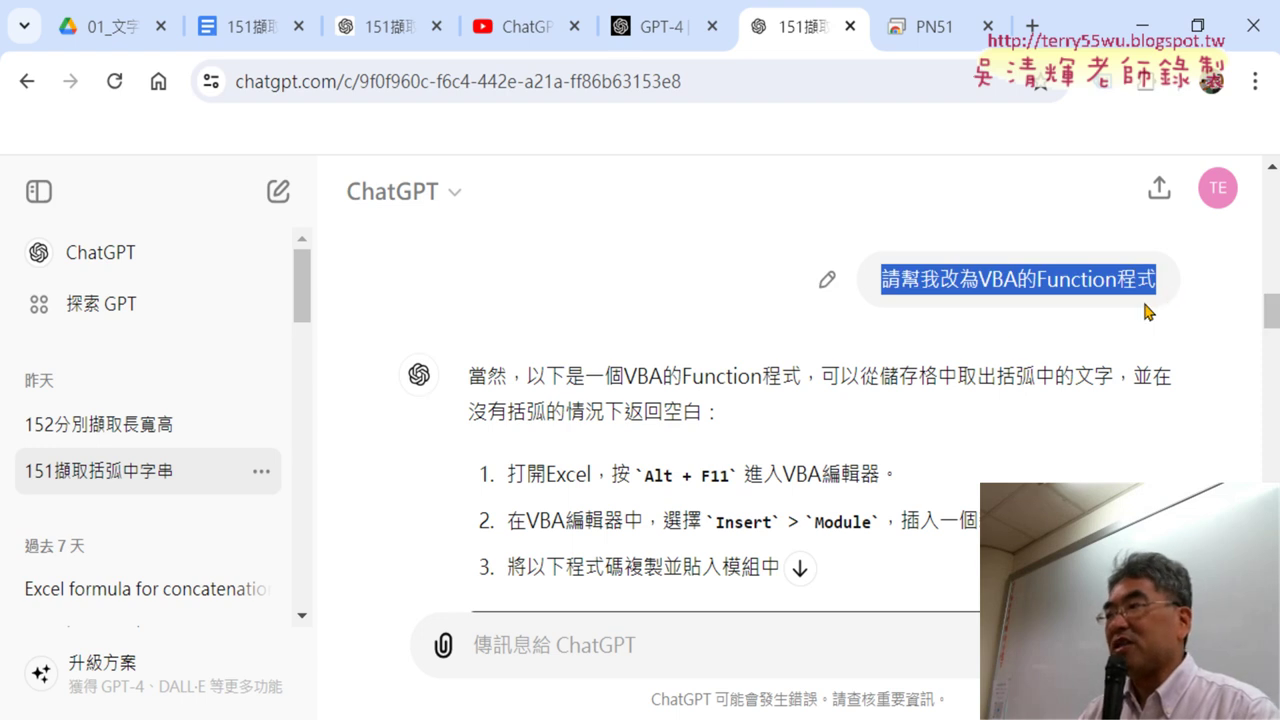
scroll(1140, 310, "down", 4)
scroll(693, 447, "down", 1)
scroll(693, 447, "down", 1)
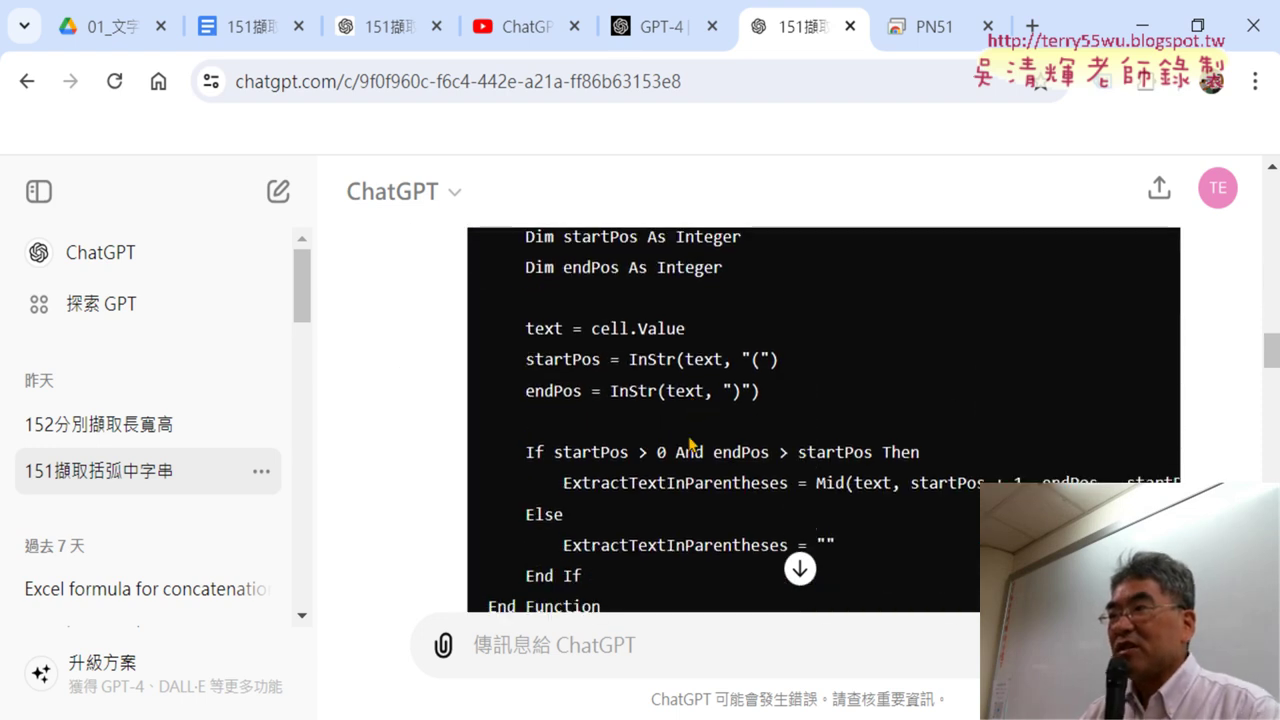
left_click(1141, 25)
left_click(43, 105)
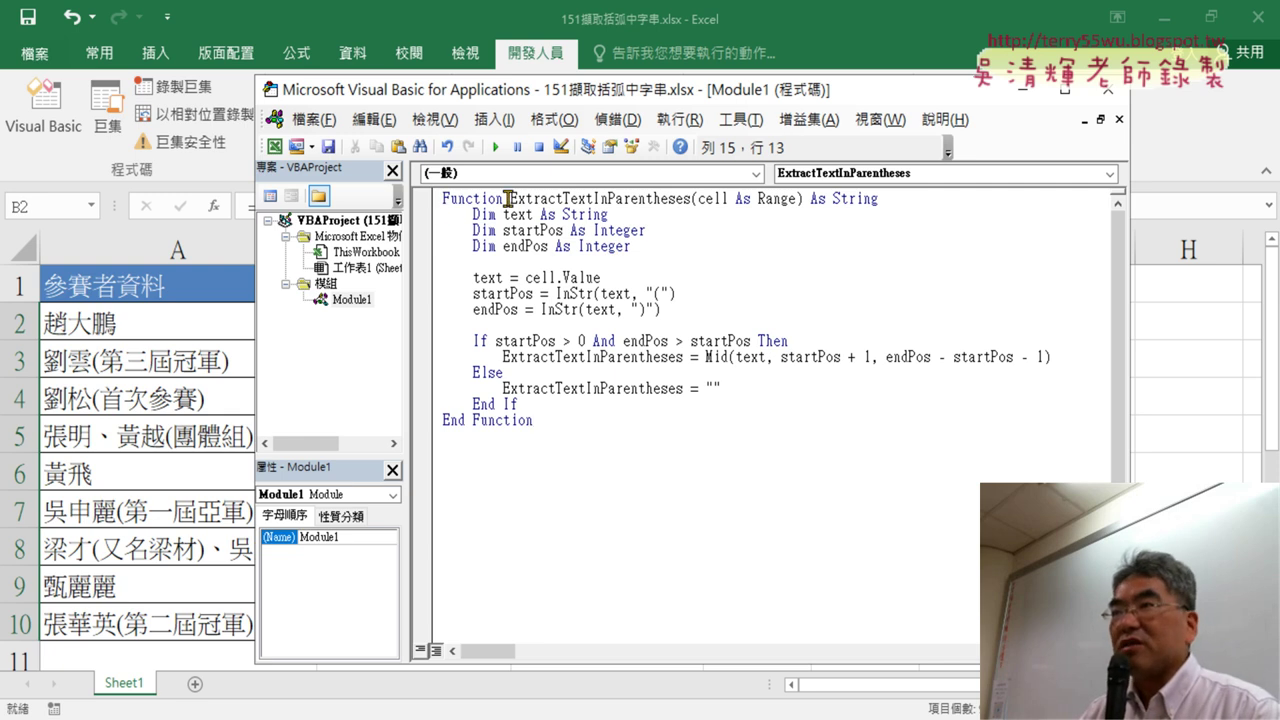
left_click_drag(510, 198, 689, 203)
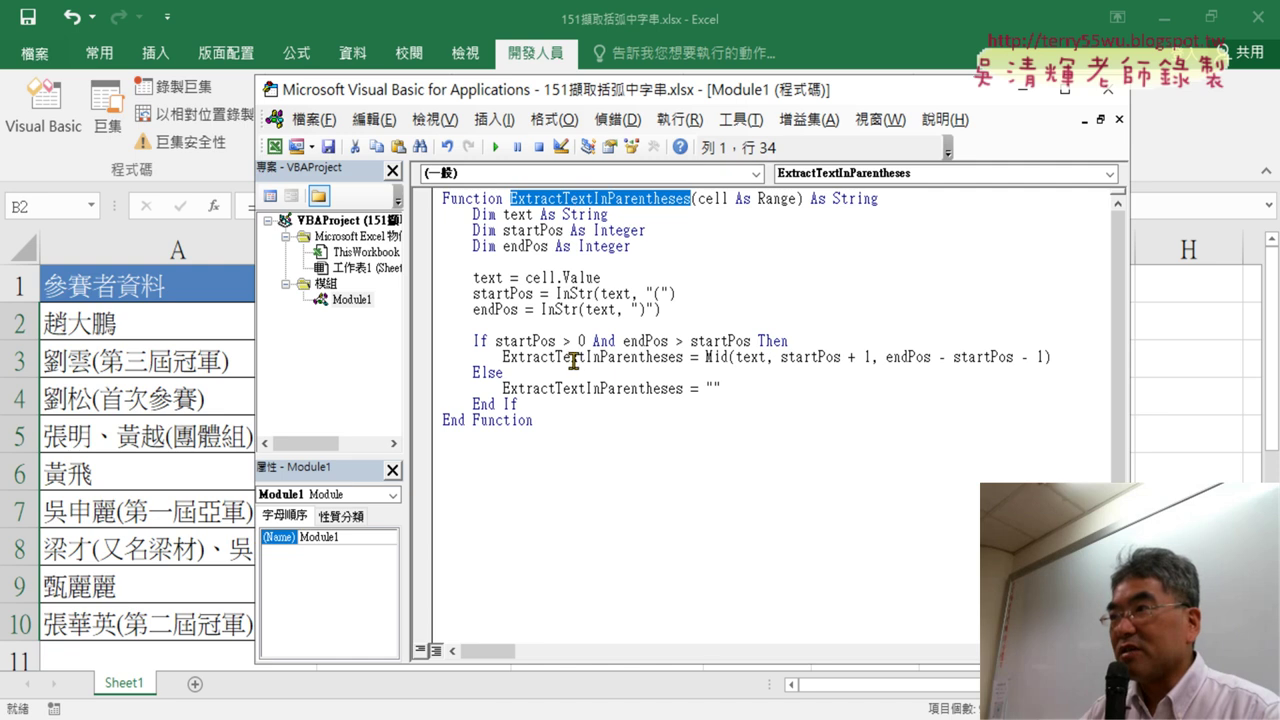
left_click_drag(502, 357, 684, 359)
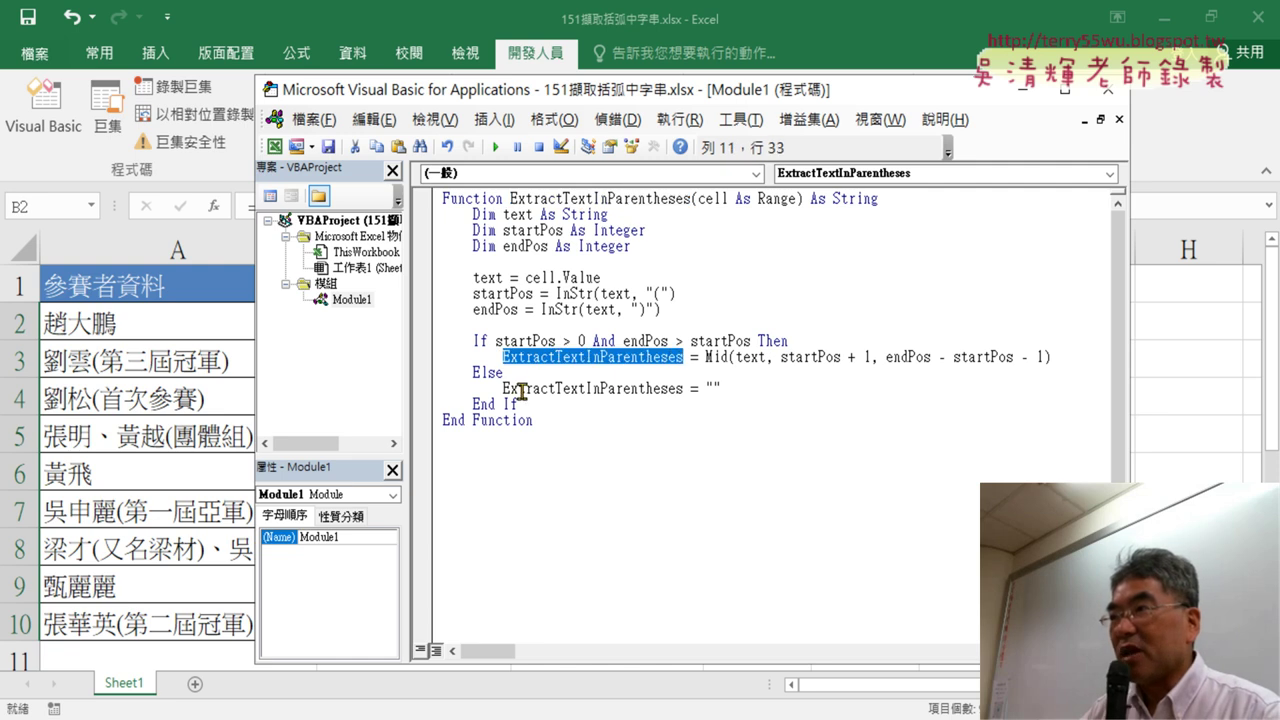
left_click_drag(503, 388, 686, 389)
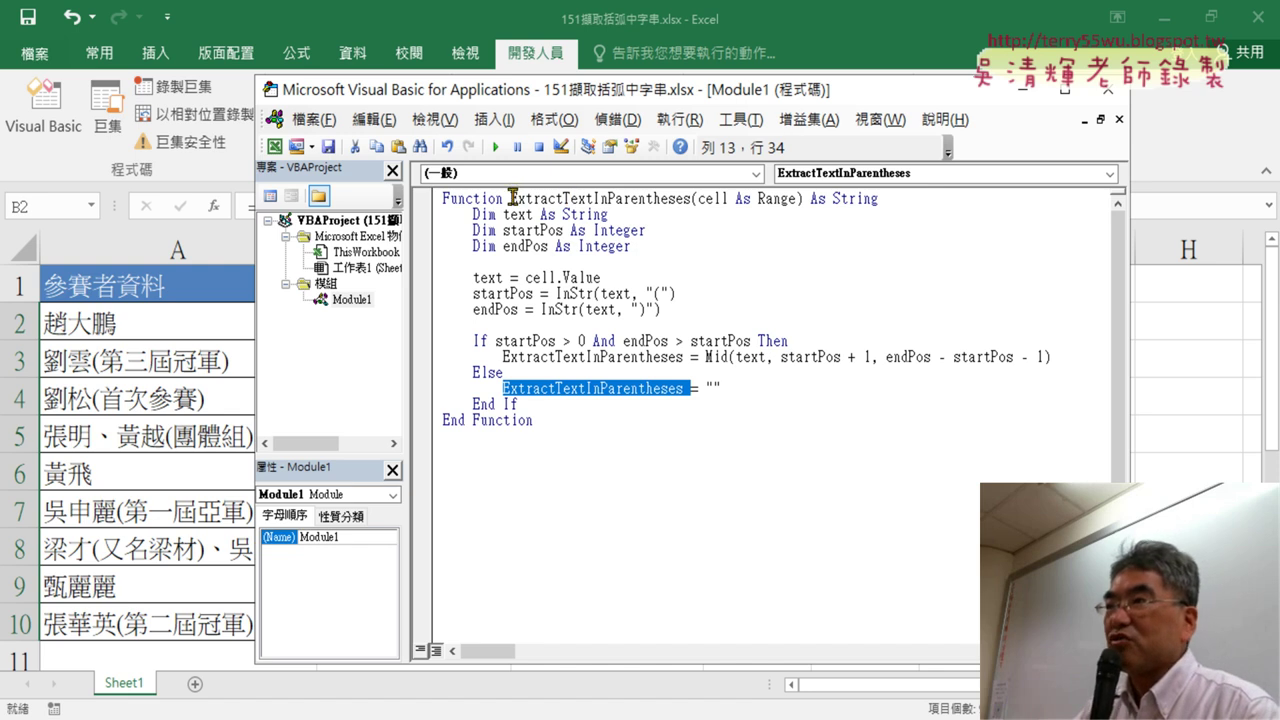
left_click_drag(512, 198, 690, 203)
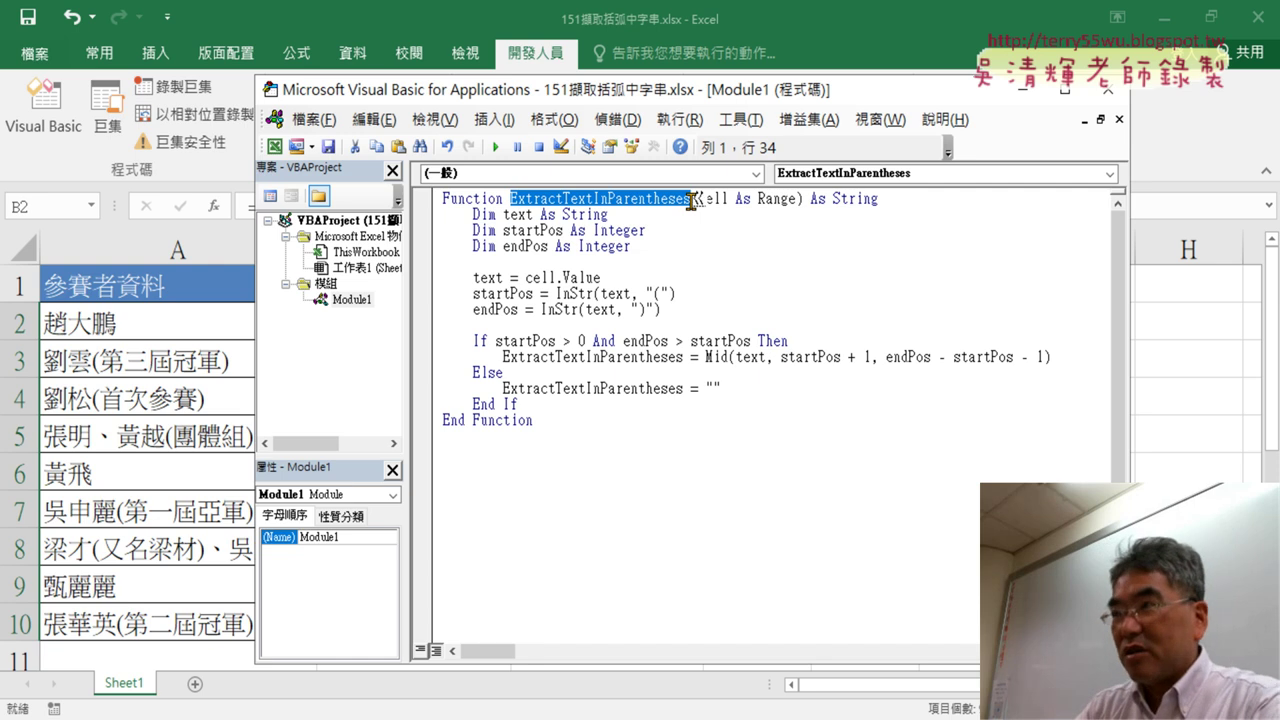
Step: Rename the function to 括弧字串函數 and copy the new name
type("括弧自ㄧㄨ")
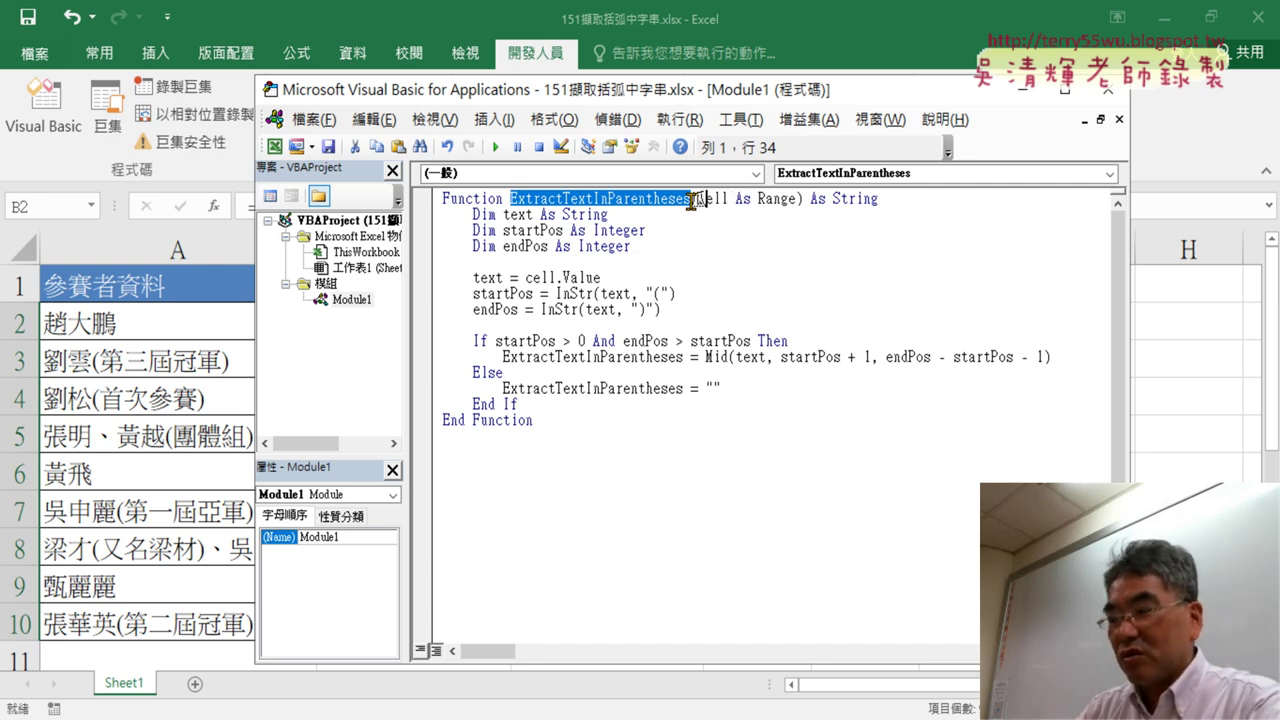
type("串")
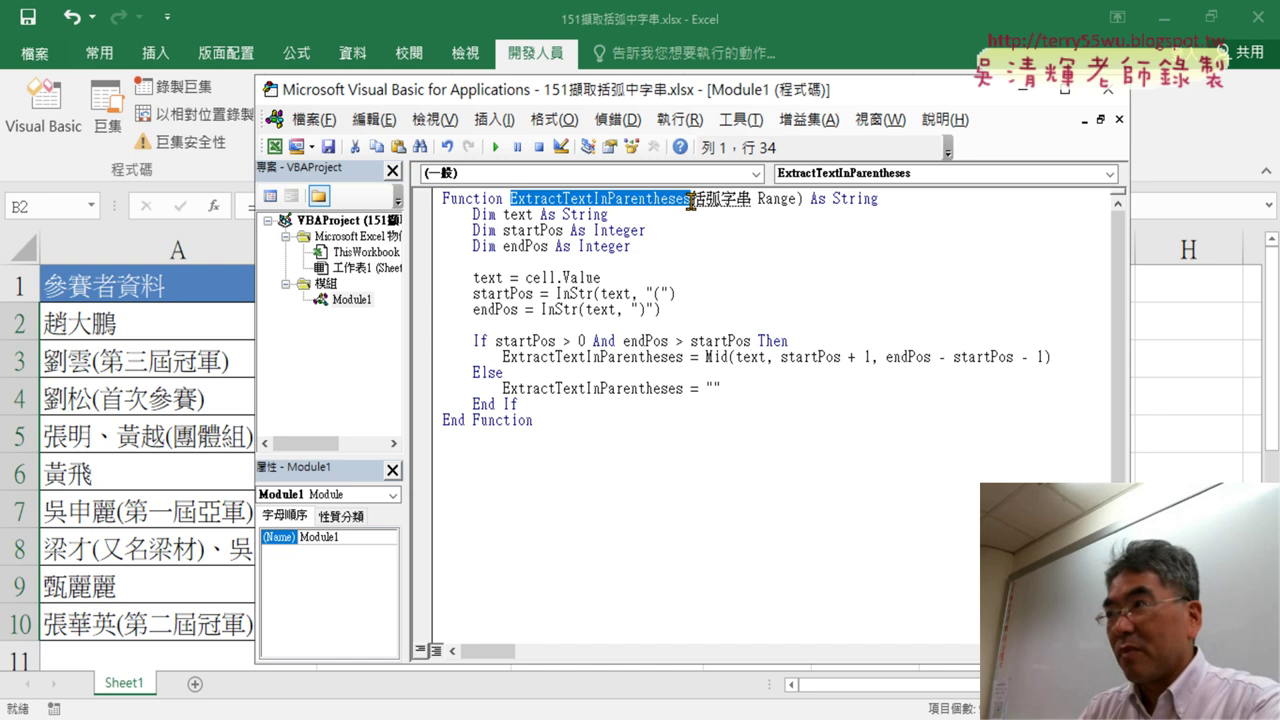
type("函")
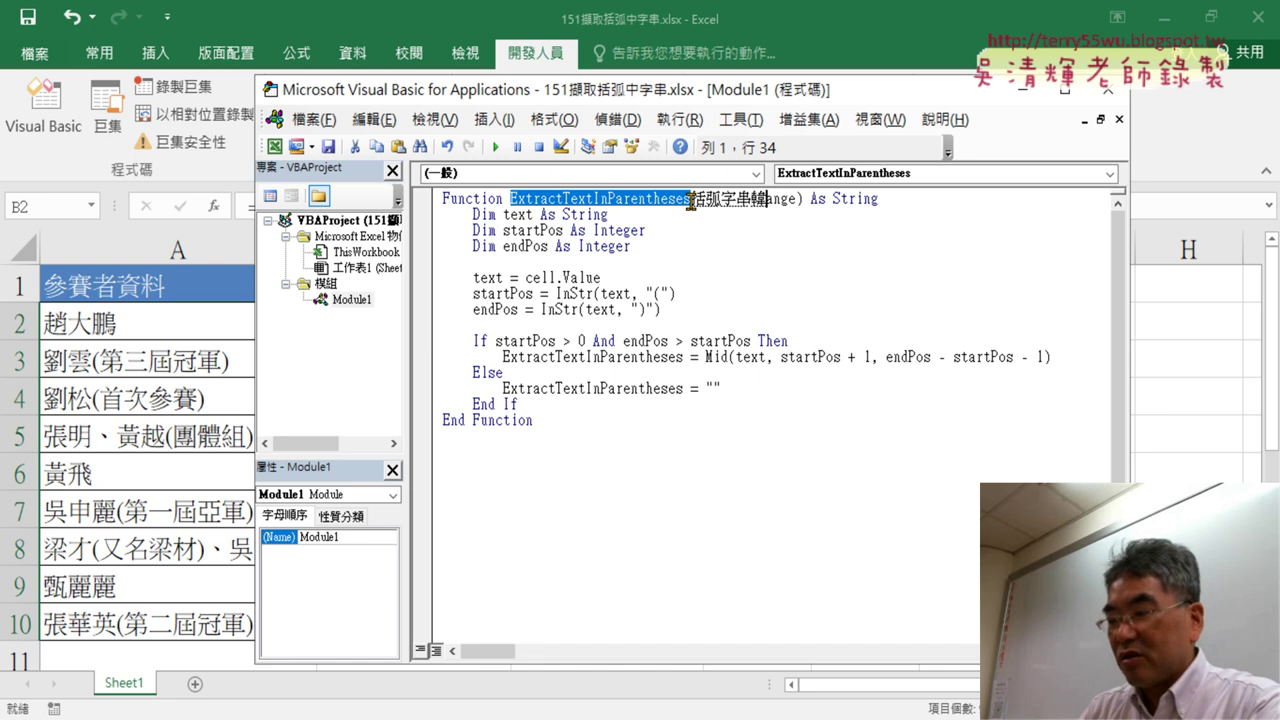
type("數")
key("Return")
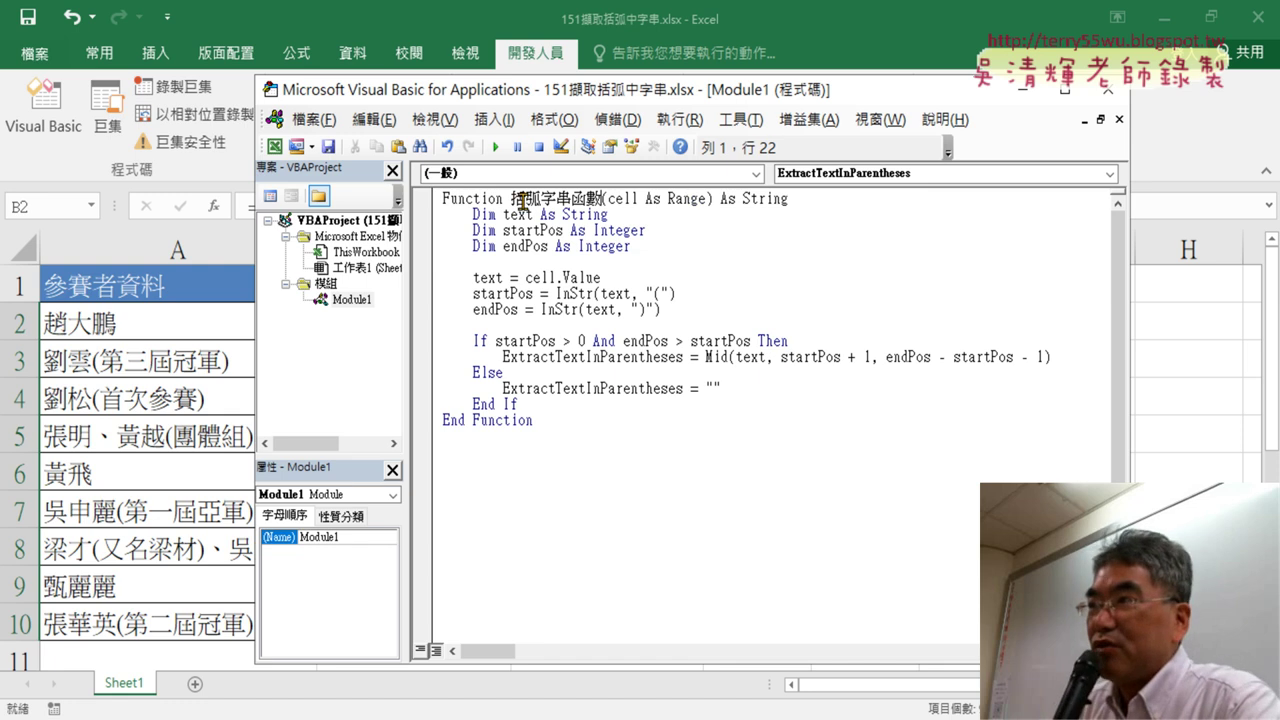
left_click_drag(511, 199, 598, 197)
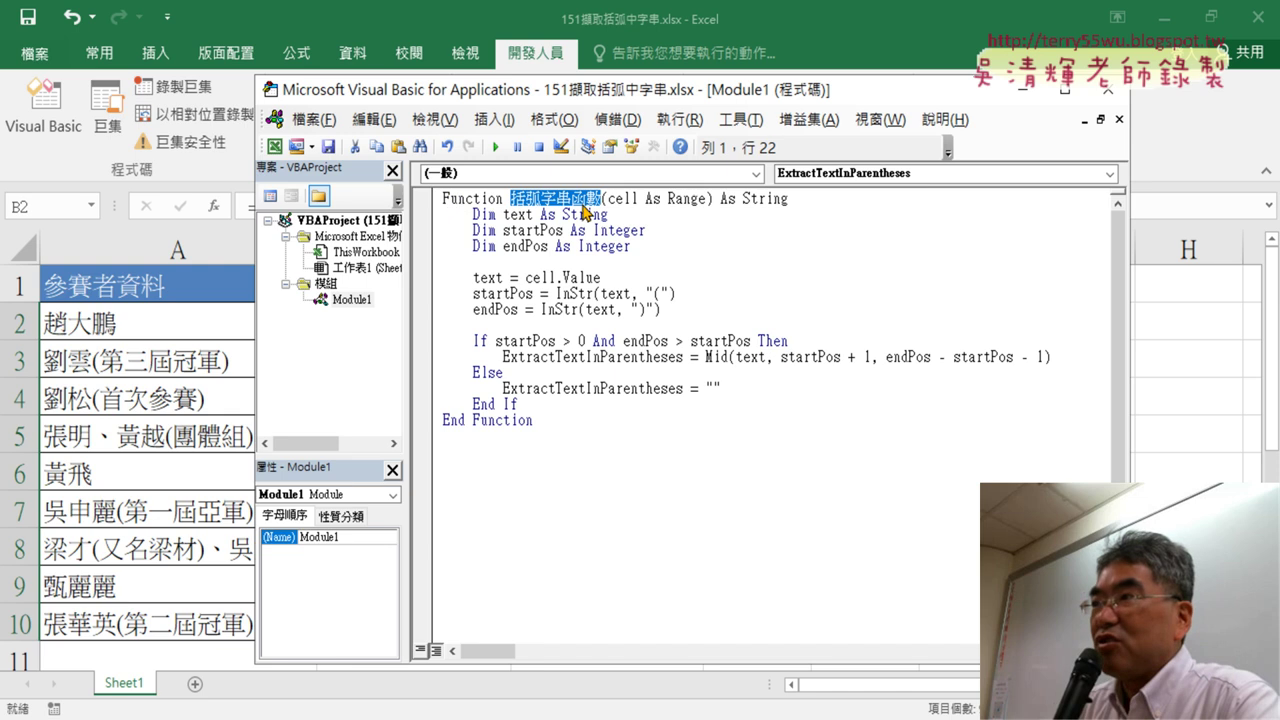
right_click(582, 205)
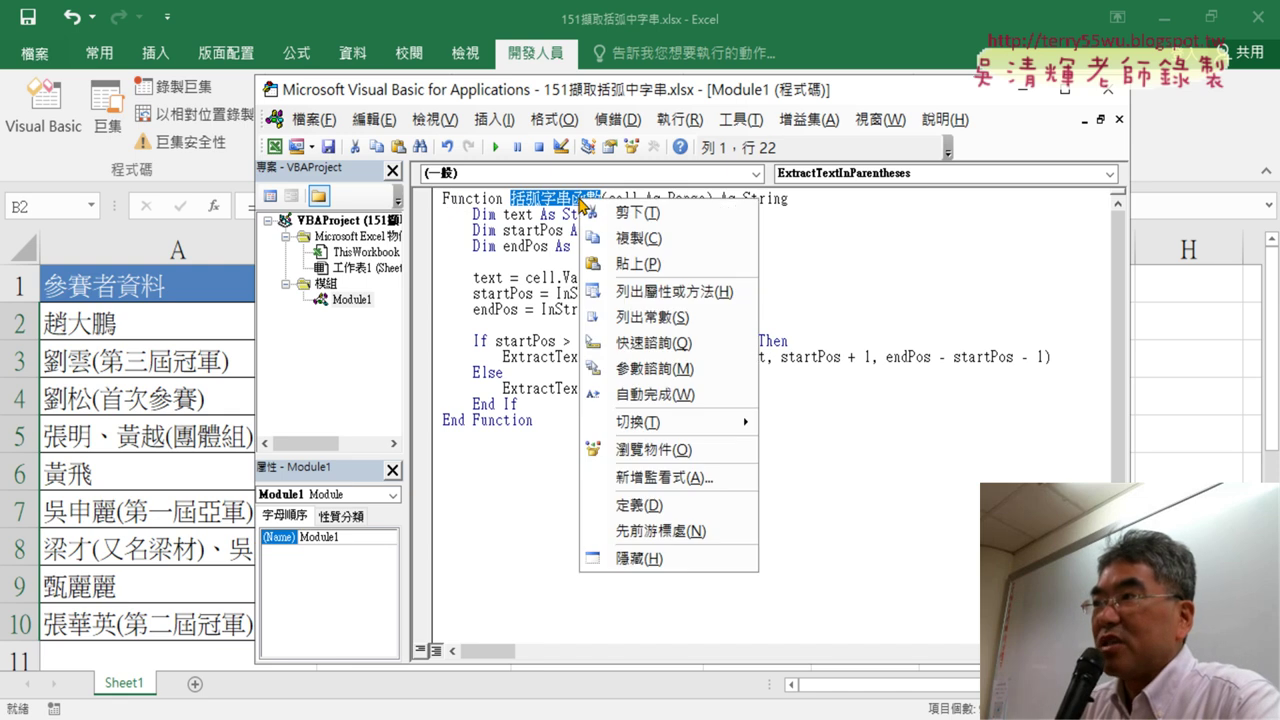
left_click(630, 238)
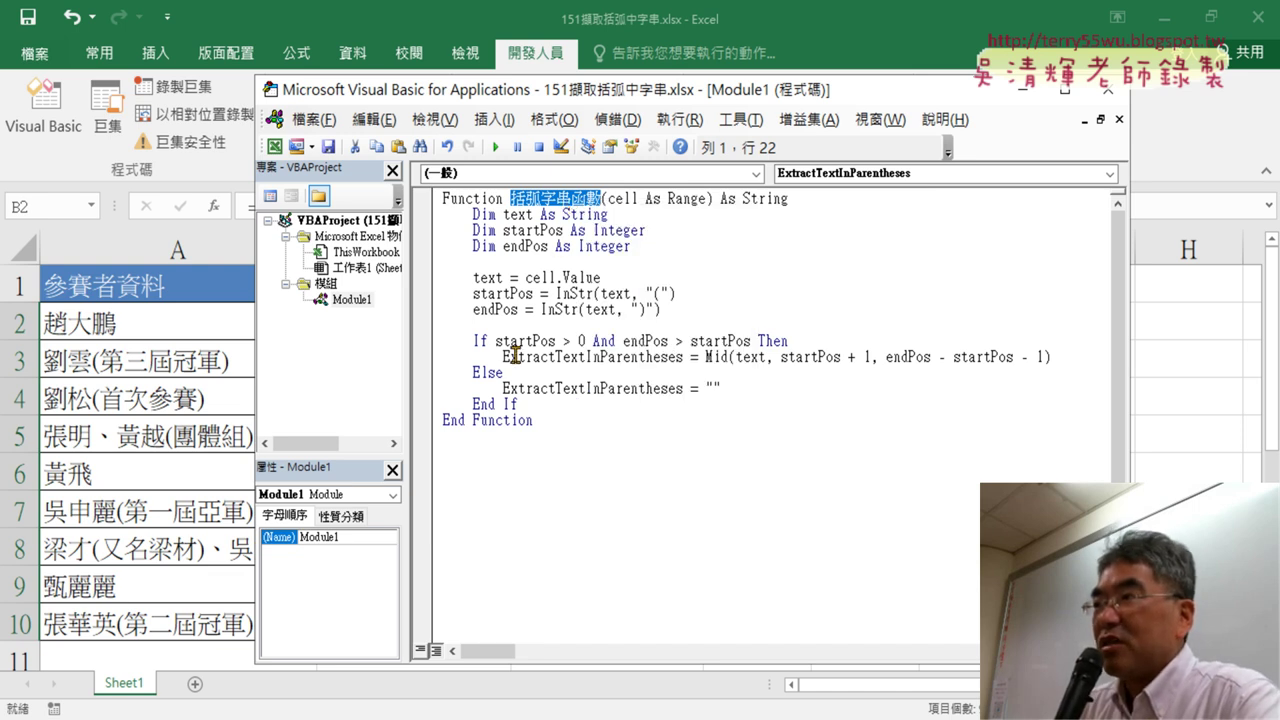
Step: Replace ExtractTextInParentheses with 括弧字串函數 on the Mid and Else return lines
left_click_drag(588, 357, 672, 358)
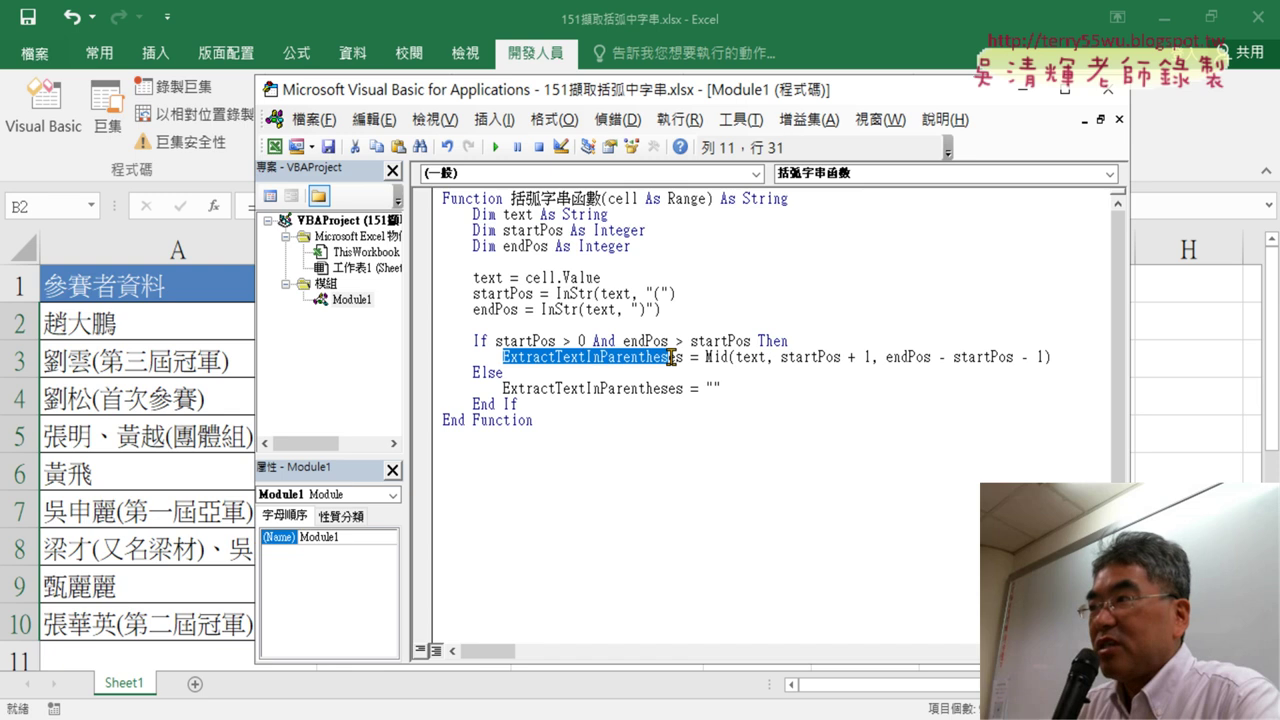
right_click(659, 364)
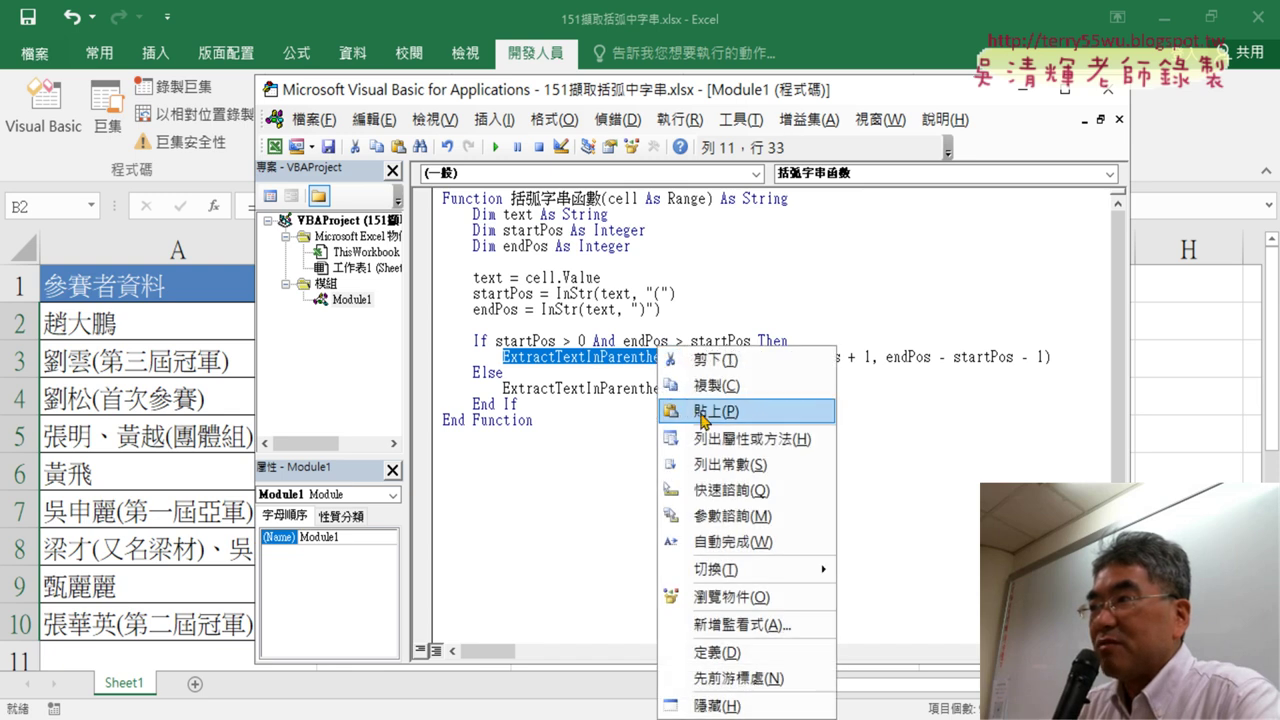
left_click(690, 405)
left_click_drag(506, 387, 645, 388)
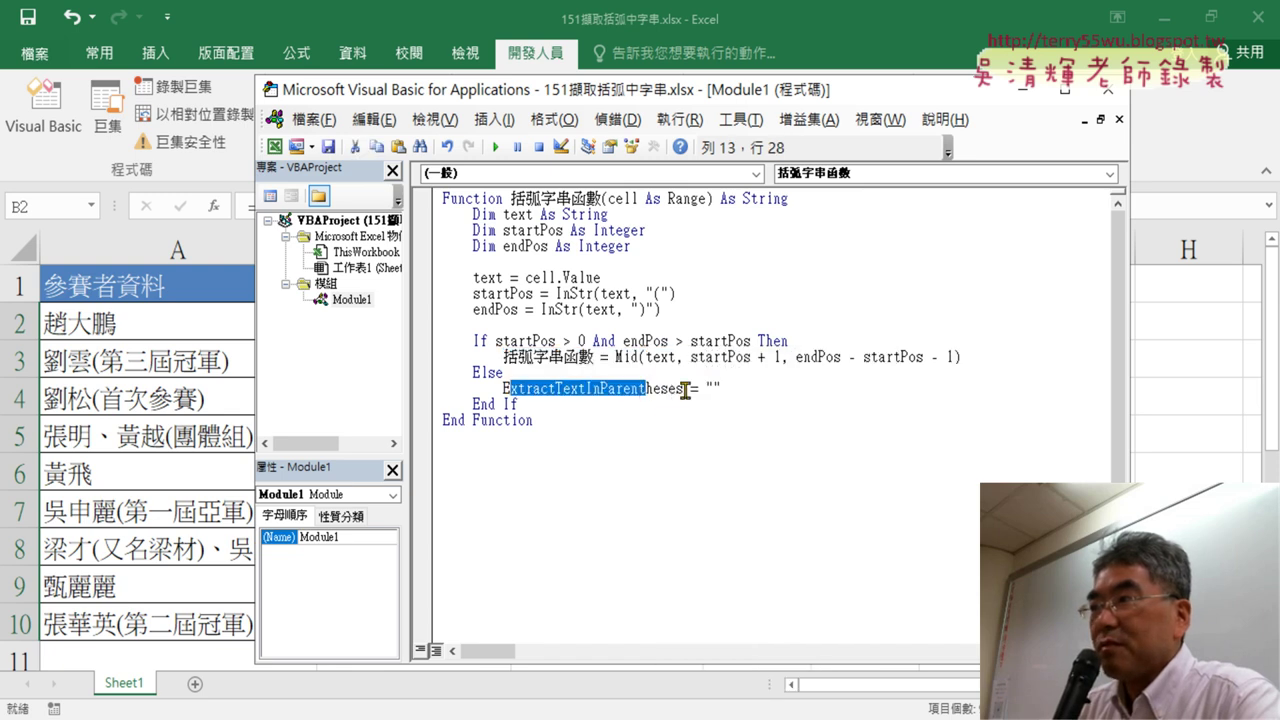
double_click(685, 389)
right_click(536, 392)
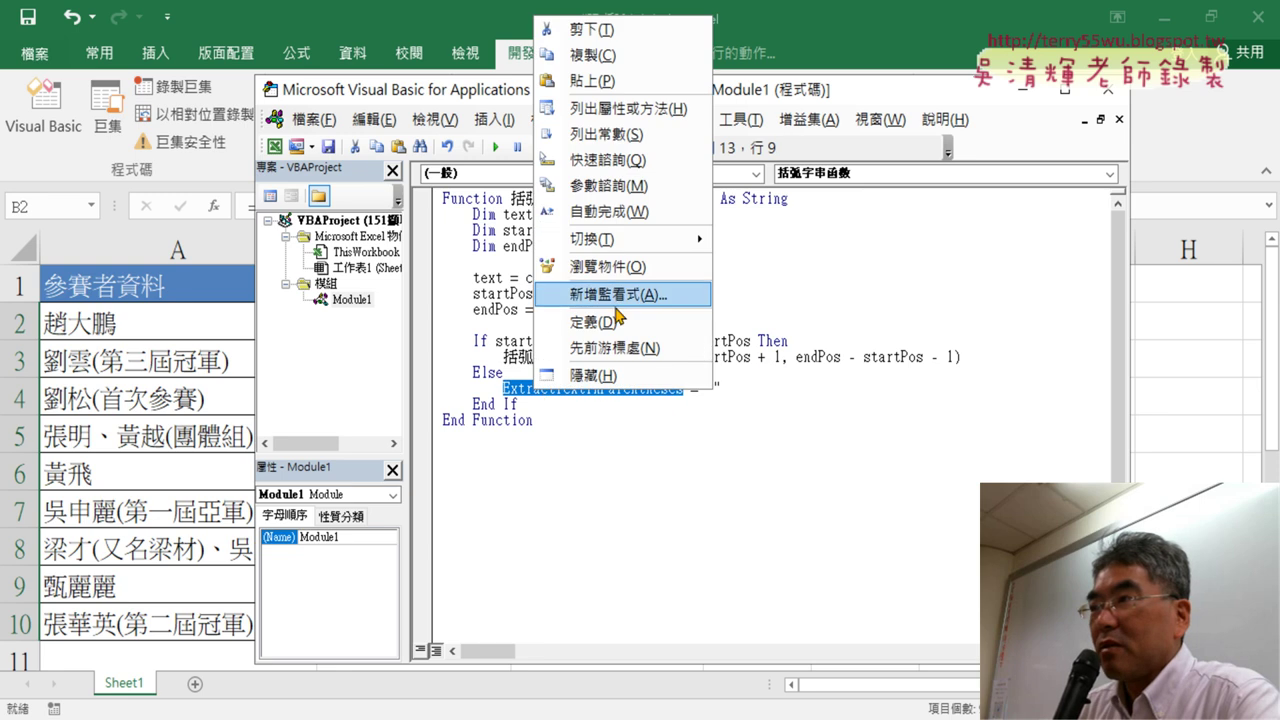
left_click(592, 81)
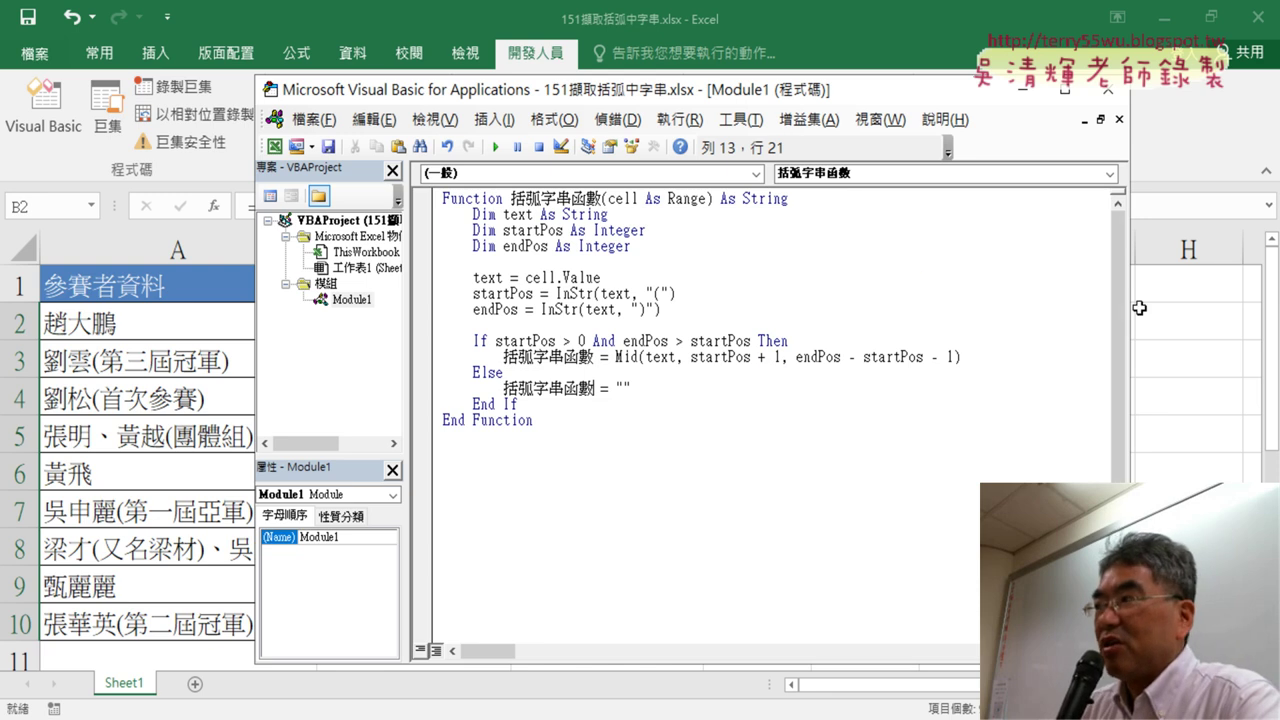
left_click_drag(1130, 310, 950, 310)
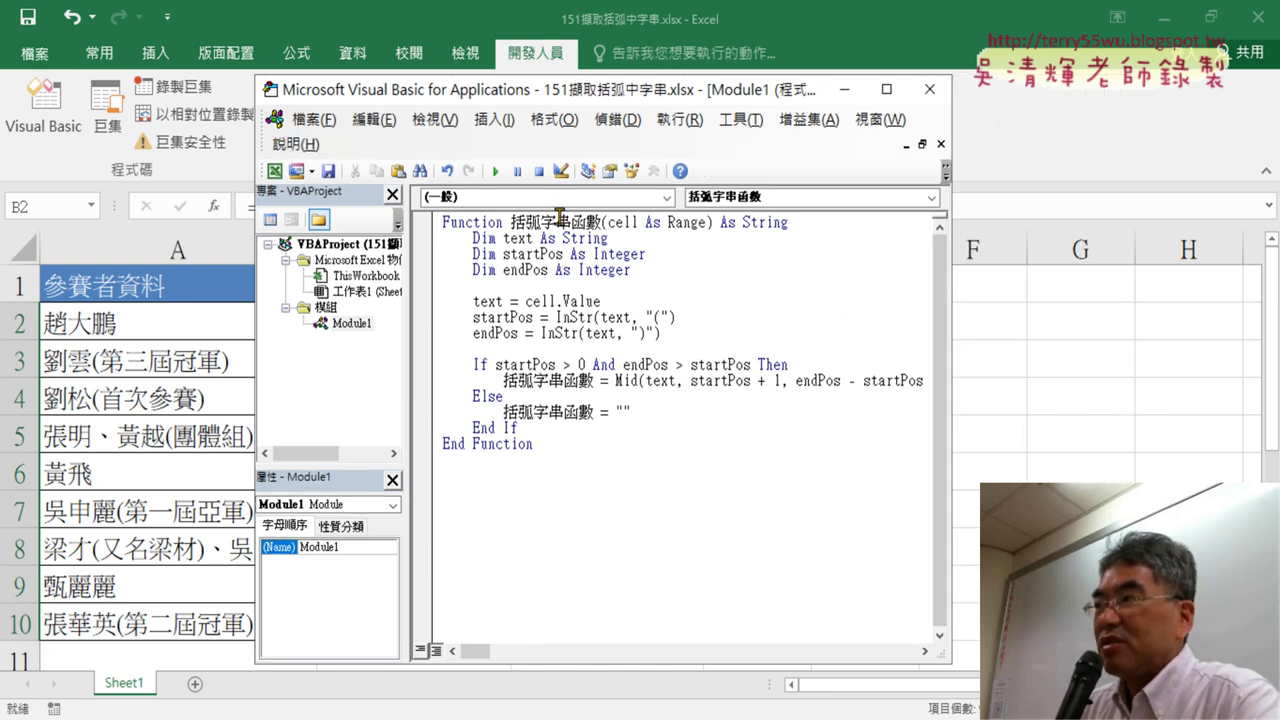
left_click_drag(659, 91, 815, 90)
Step: Clear the old results in B2:B10 and select cell B2
left_click(1085, 89)
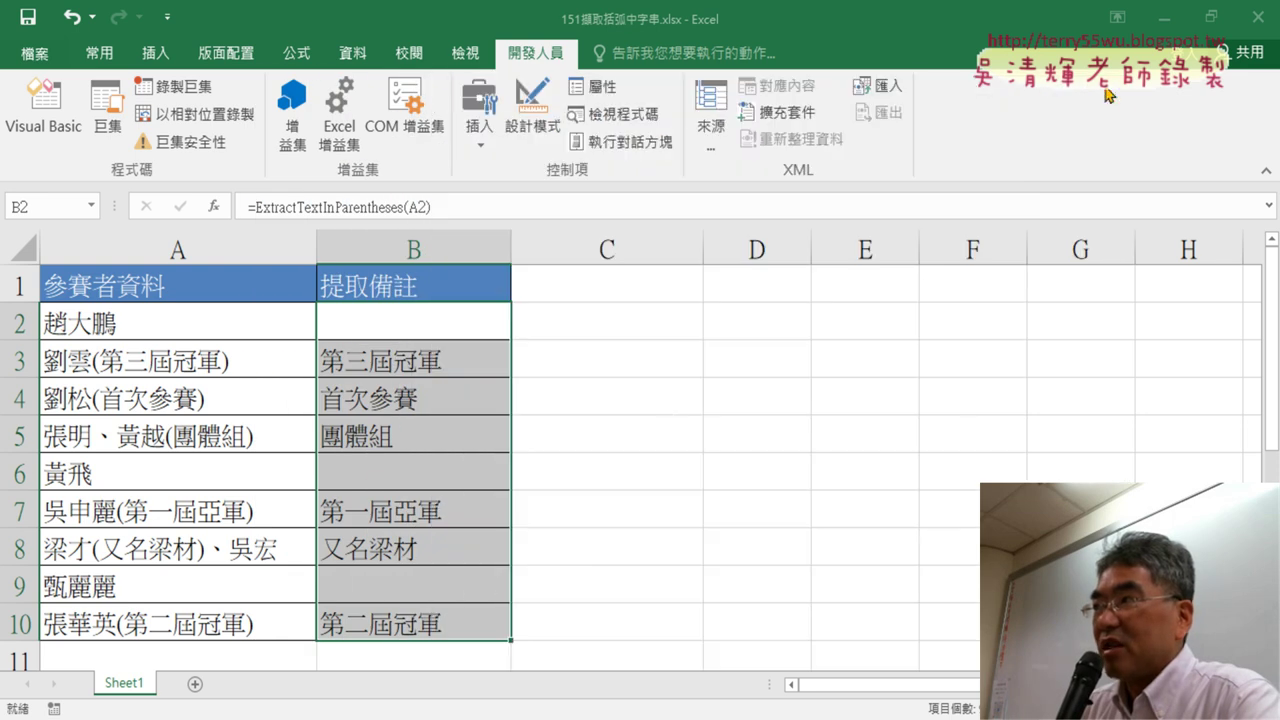
mouse_move(440, 314)
left_mouse_down()
mouse_move(414, 600)
mouse_move(420, 534)
left_mouse_up()
key("Delete")
scroll(420, 534, "up", 1)
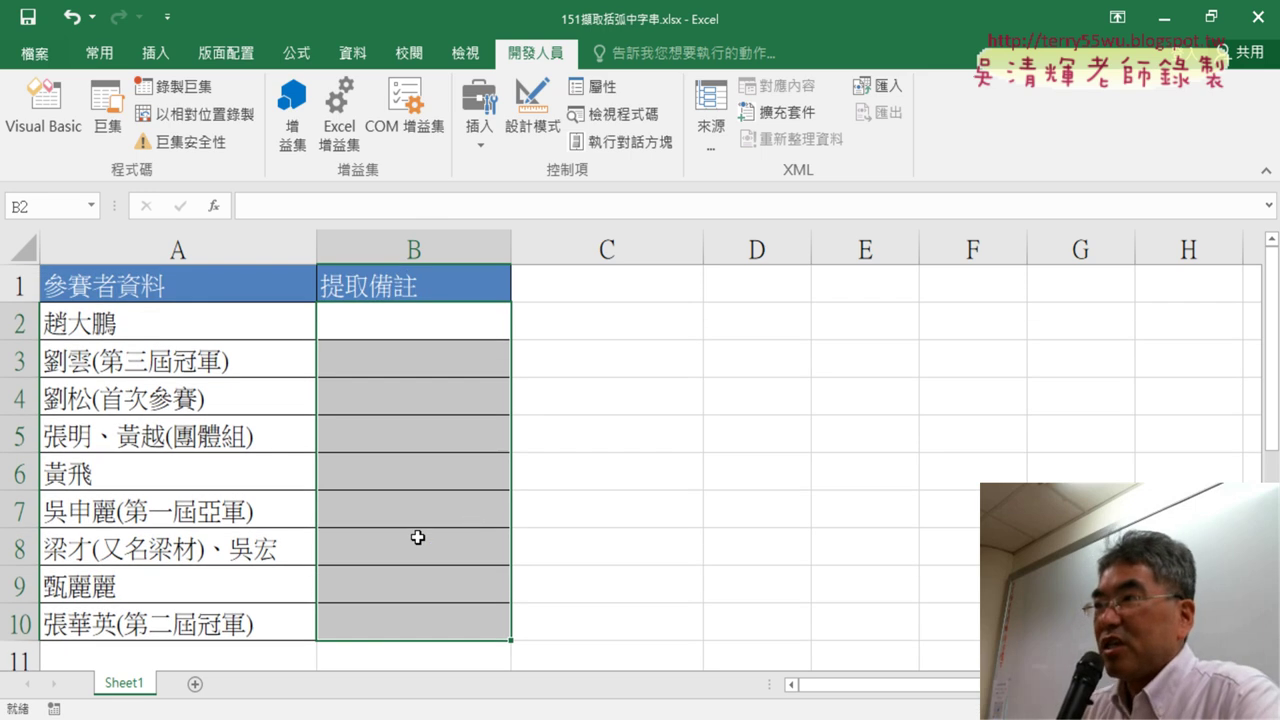
left_click(451, 316)
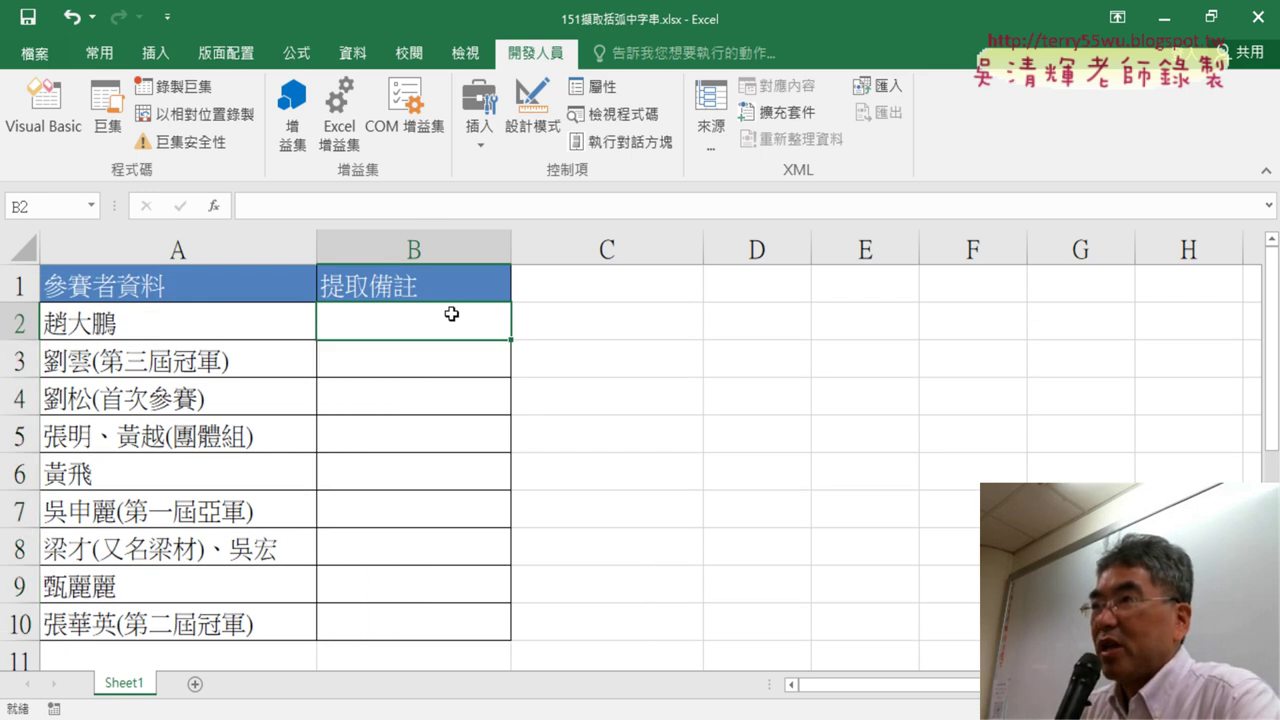
Step: Show the 使用者定義 function category in Insert Function, marking the 括弧字串函數 entry
left_click(213, 206)
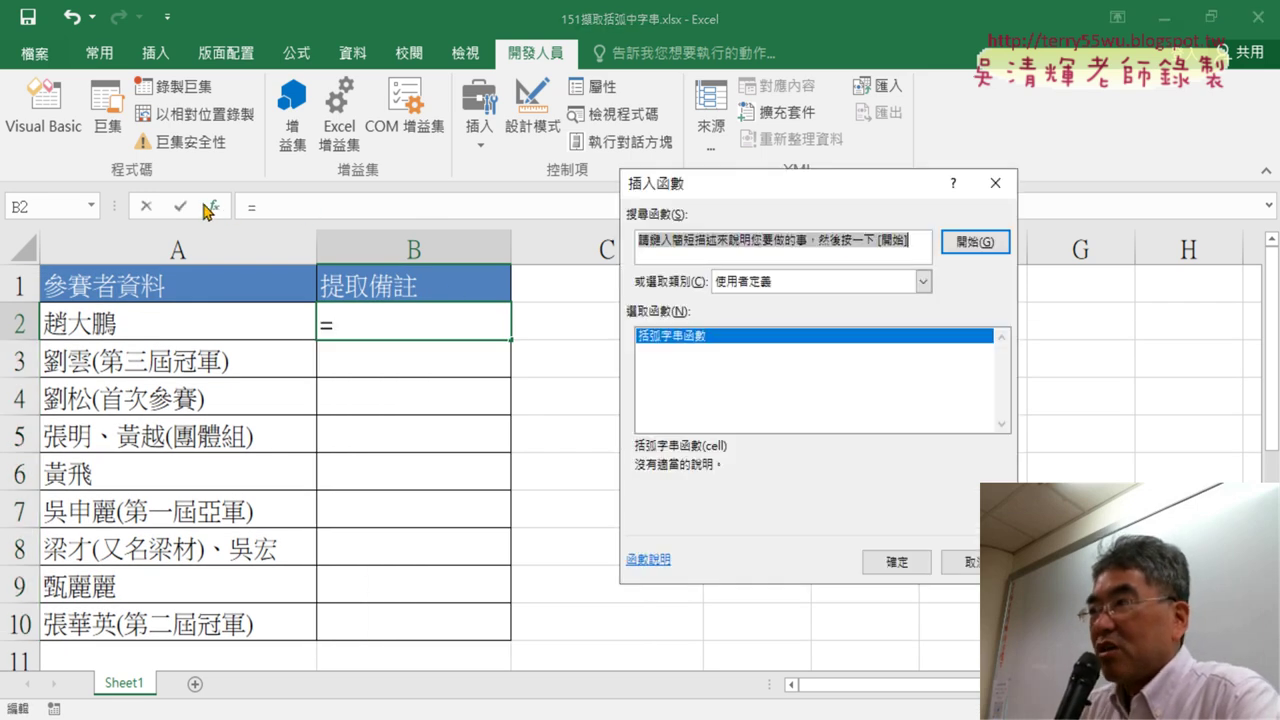
left_click(795, 283)
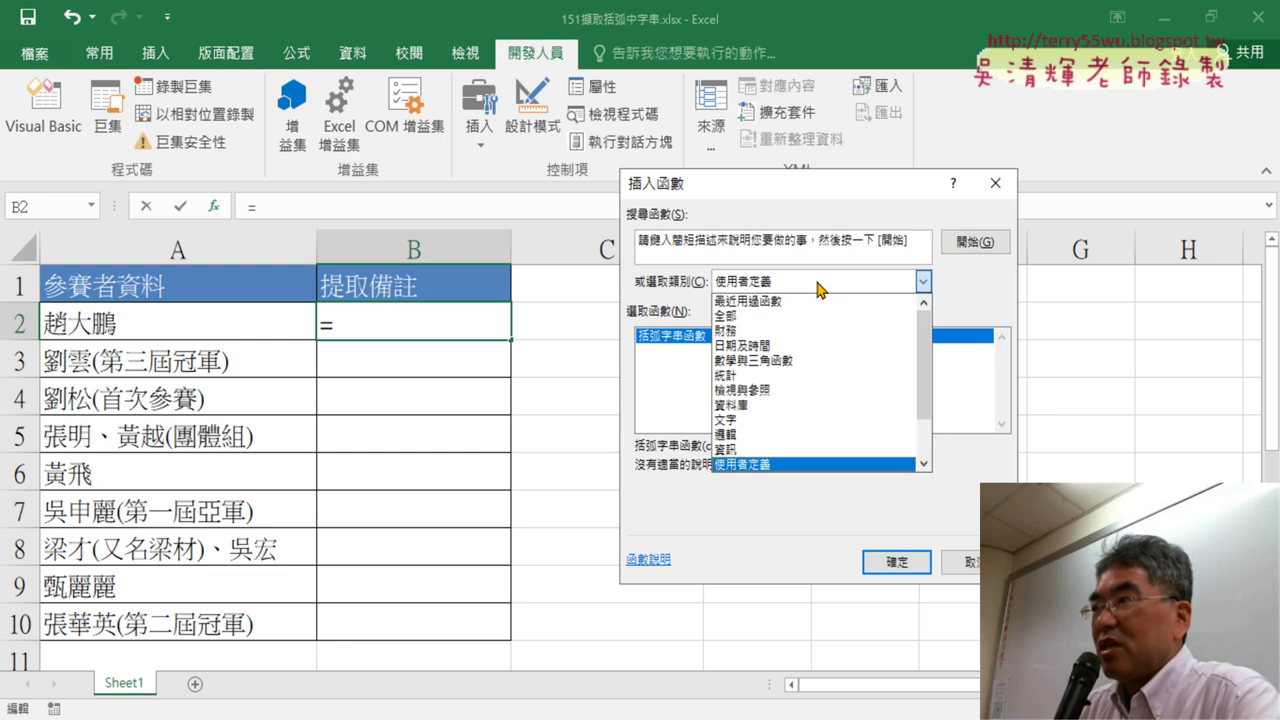
left_click(750, 464)
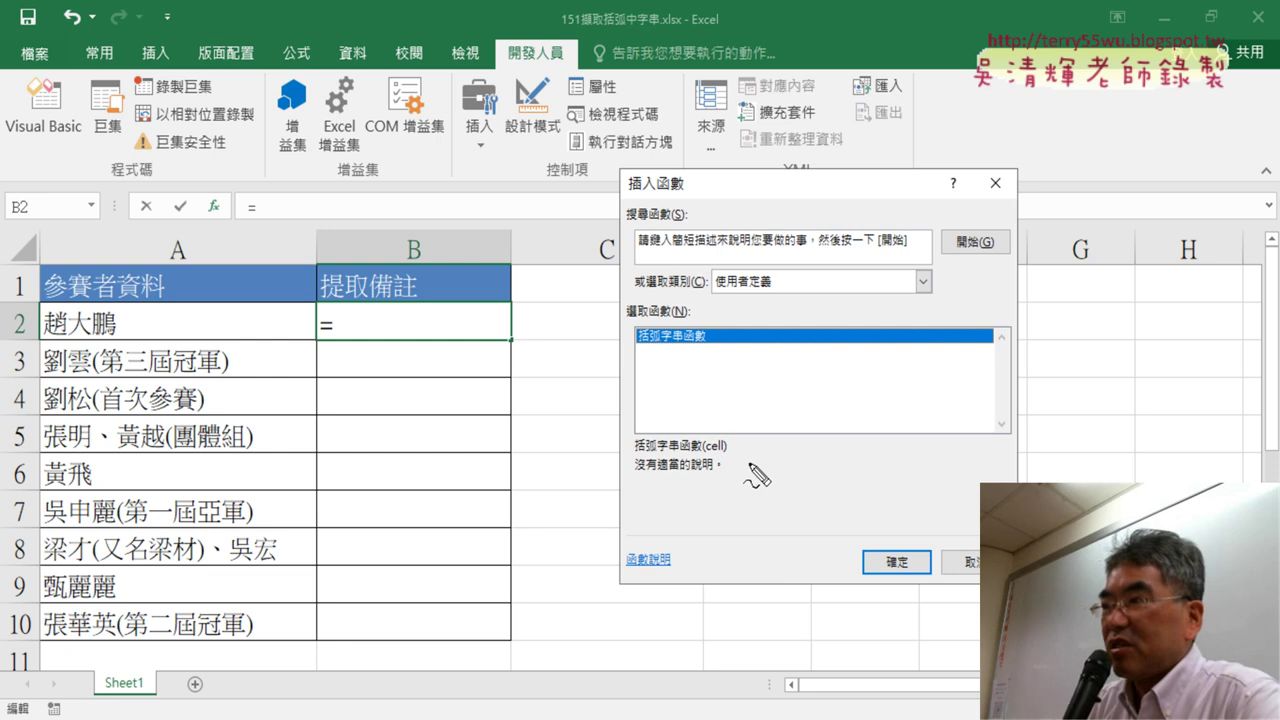
mouse_move(706, 351)
left_mouse_down()
mouse_move(615, 345)
mouse_move(728, 334)
mouse_move(708, 356)
left_mouse_up()
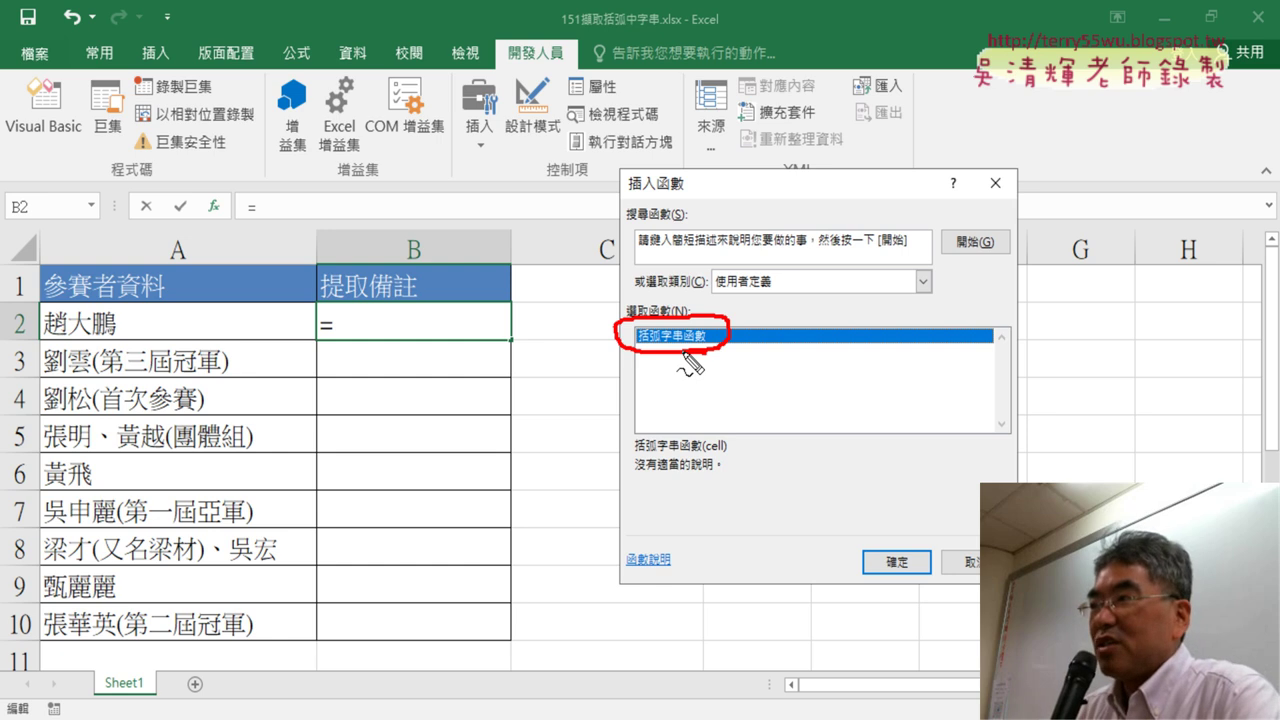
mouse_move(866, 347)
left_mouse_down()
mouse_move(752, 357)
mouse_move(771, 337)
left_mouse_up()
key("Escape")
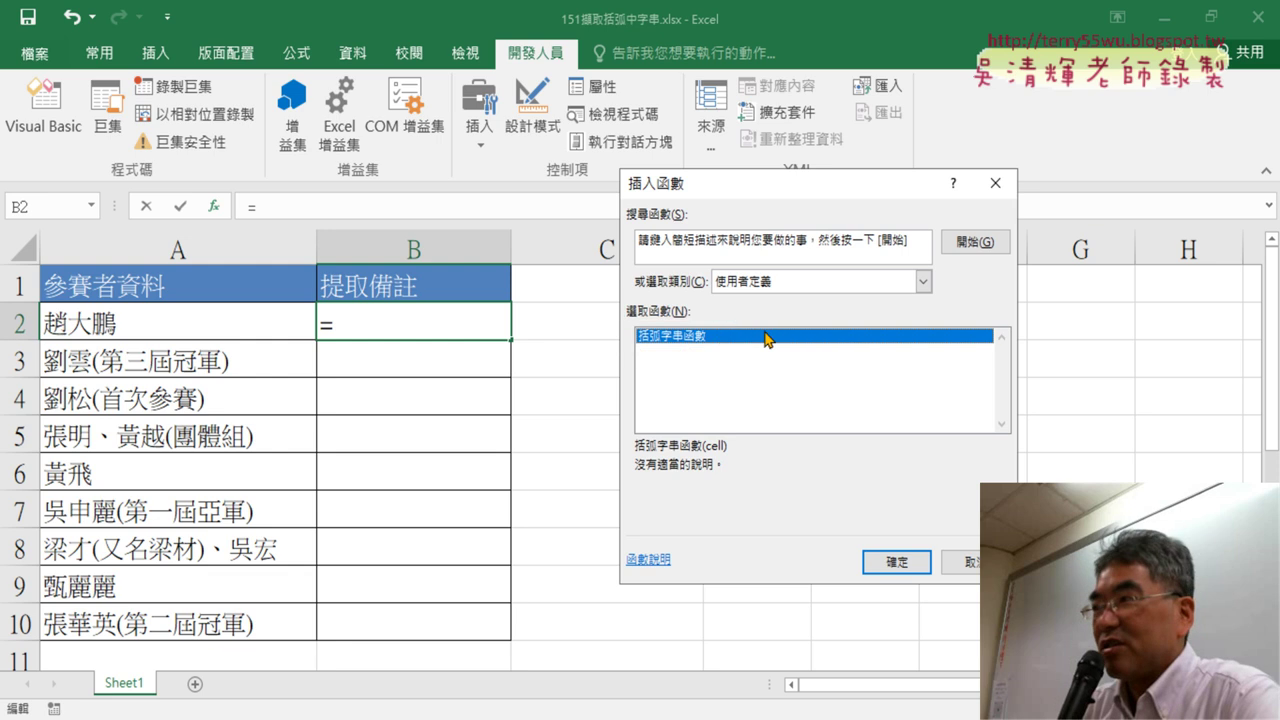
Step: Enter =括弧字串函數(A2) in B2 and fill it down to B10
left_click(893, 558)
left_click_drag(815, 267, 737, 253)
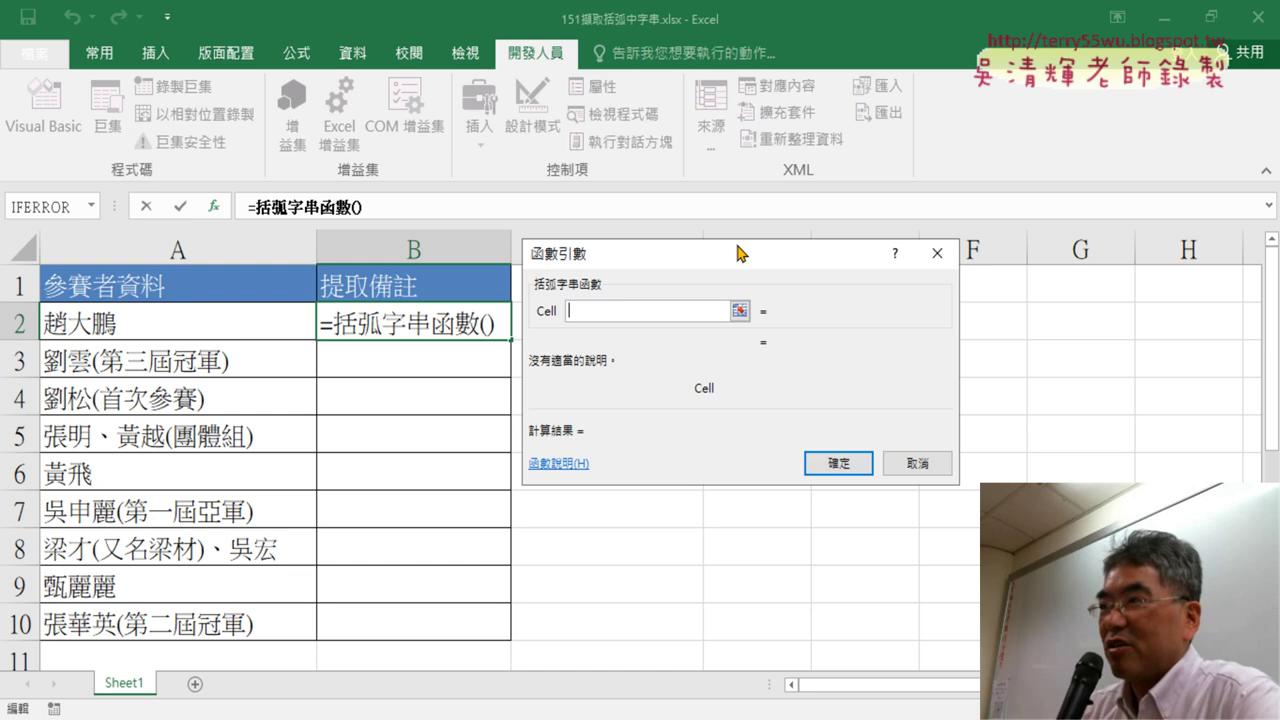
left_click(130, 328)
left_click(853, 458)
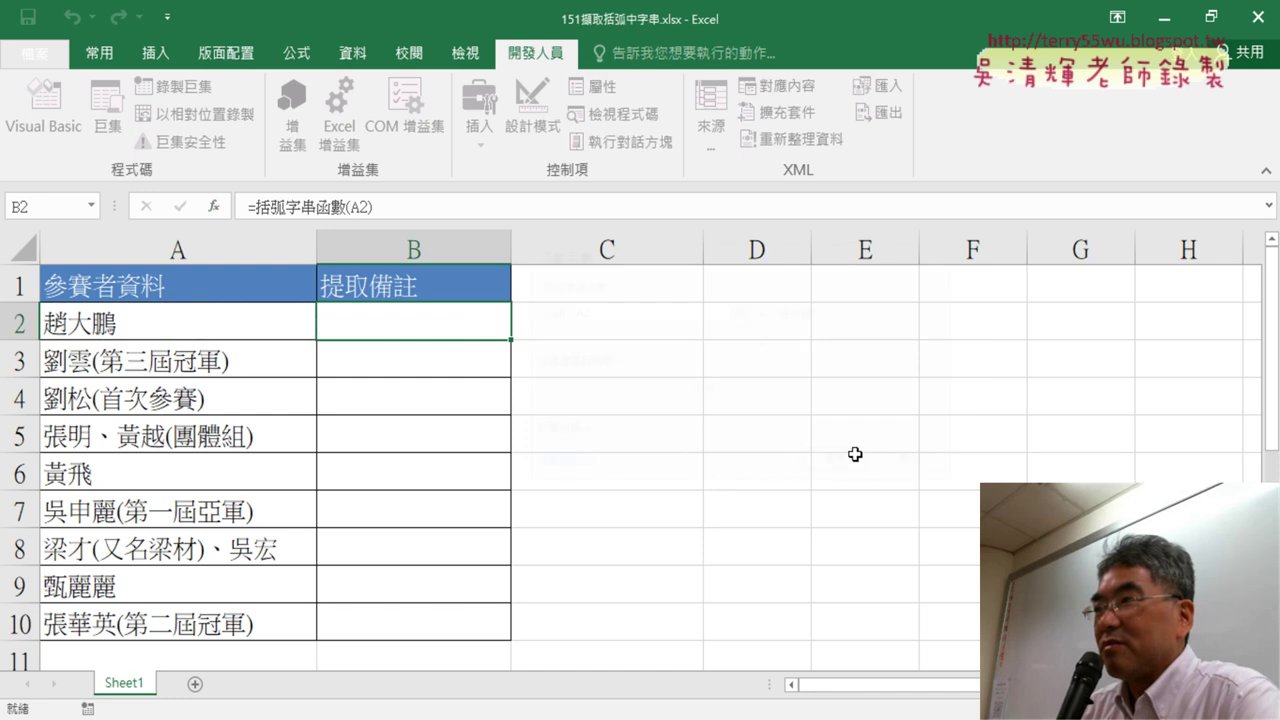
double_click(509, 338)
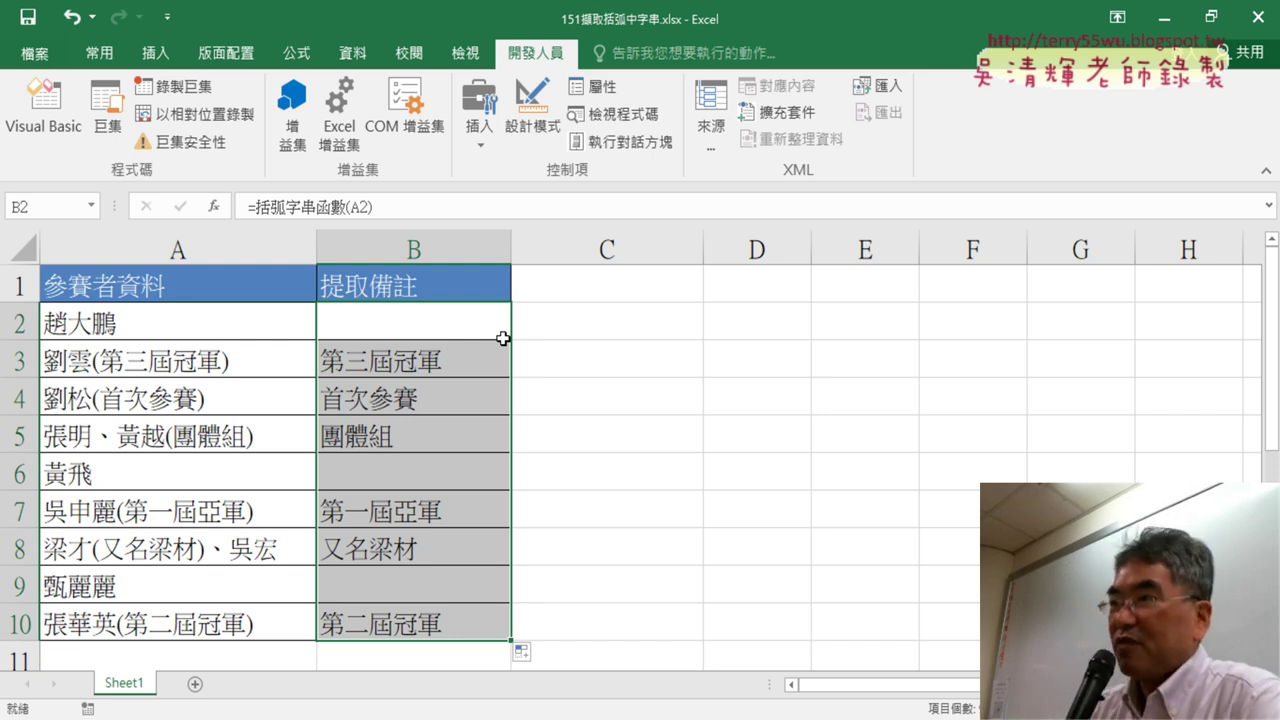
Step: Reopen the VBA editor and highlight 括弧字串函數 on the header, Mid and Else lines
left_click(44, 112)
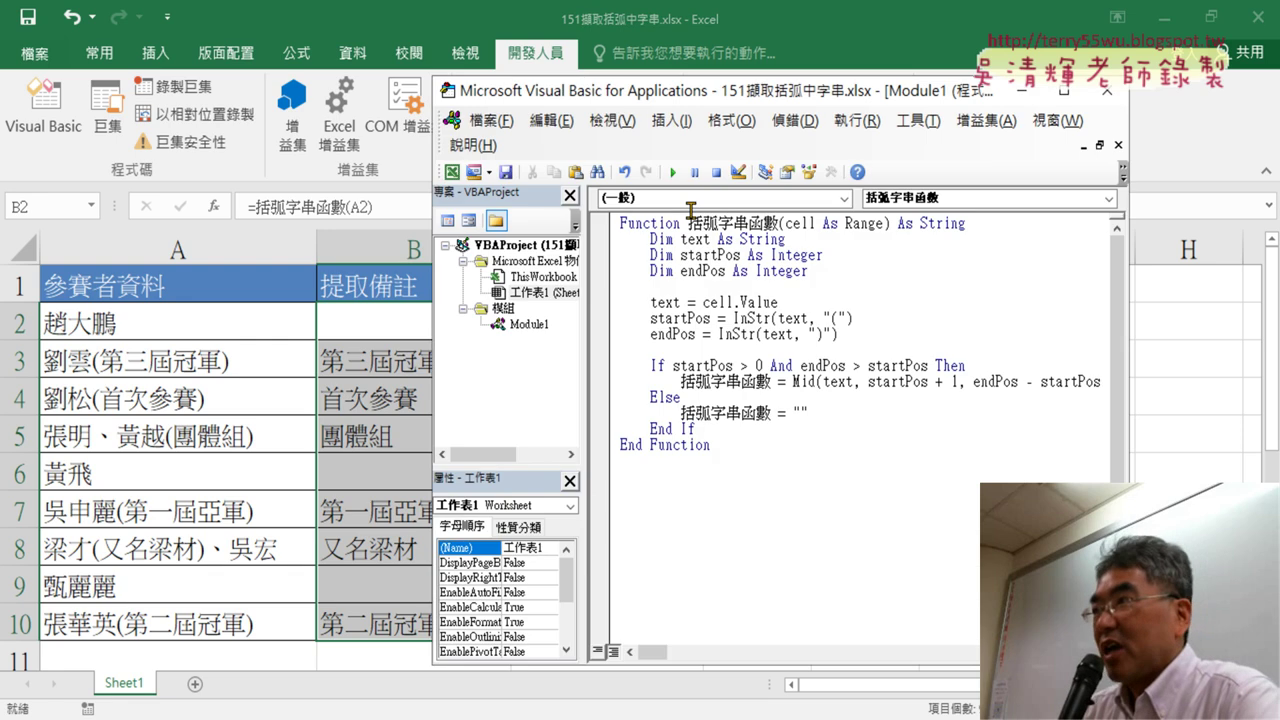
left_click_drag(688, 223, 777, 222)
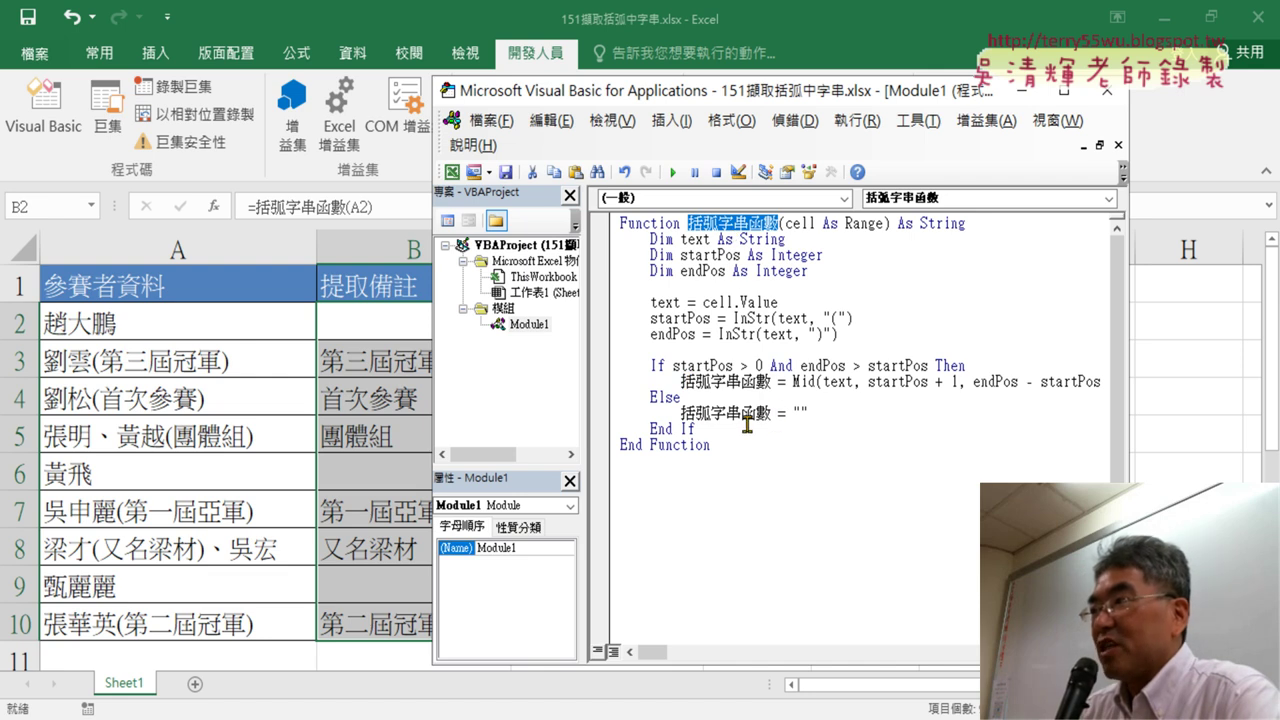
left_click_drag(770, 414, 689, 414)
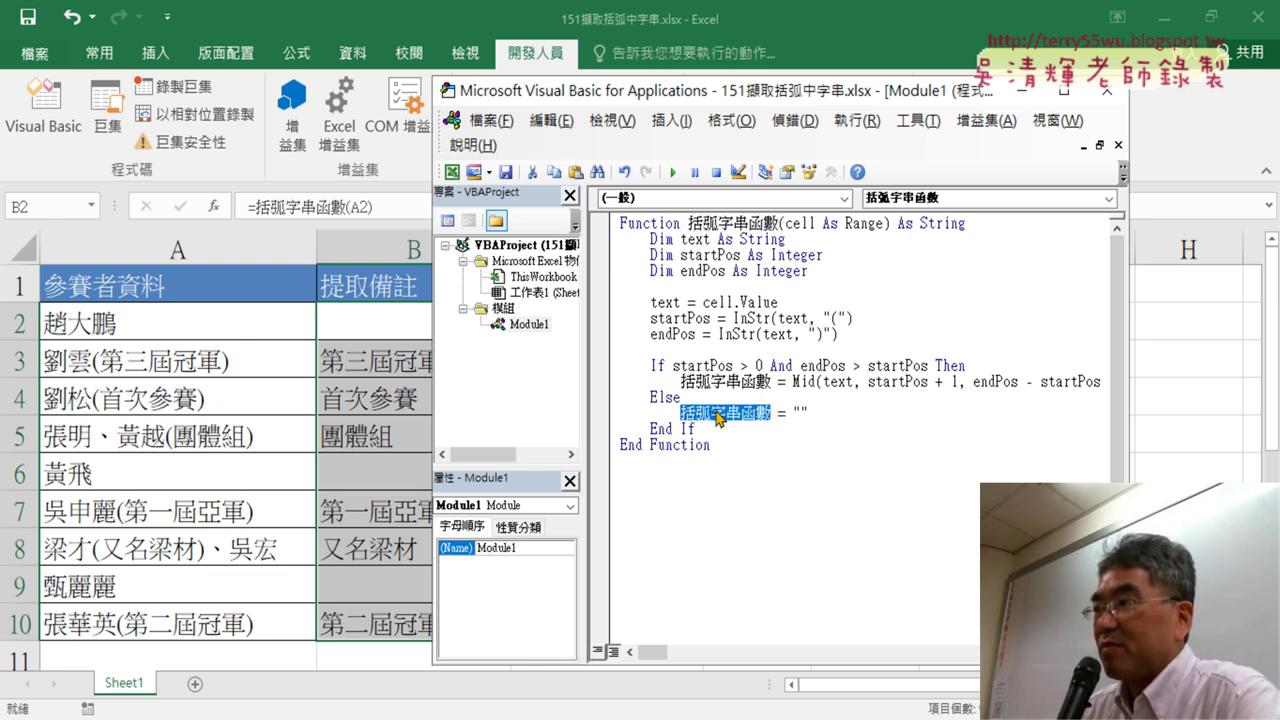
left_click_drag(775, 382, 700, 380)
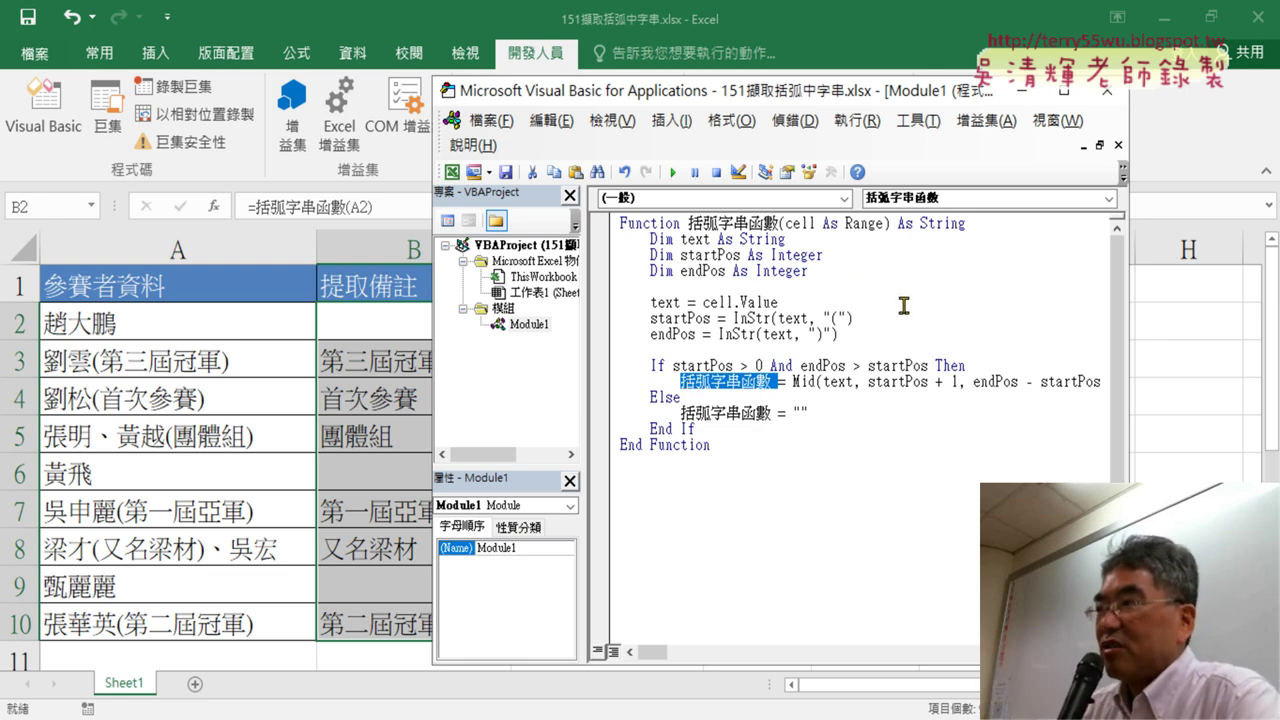
left_click(813, 222)
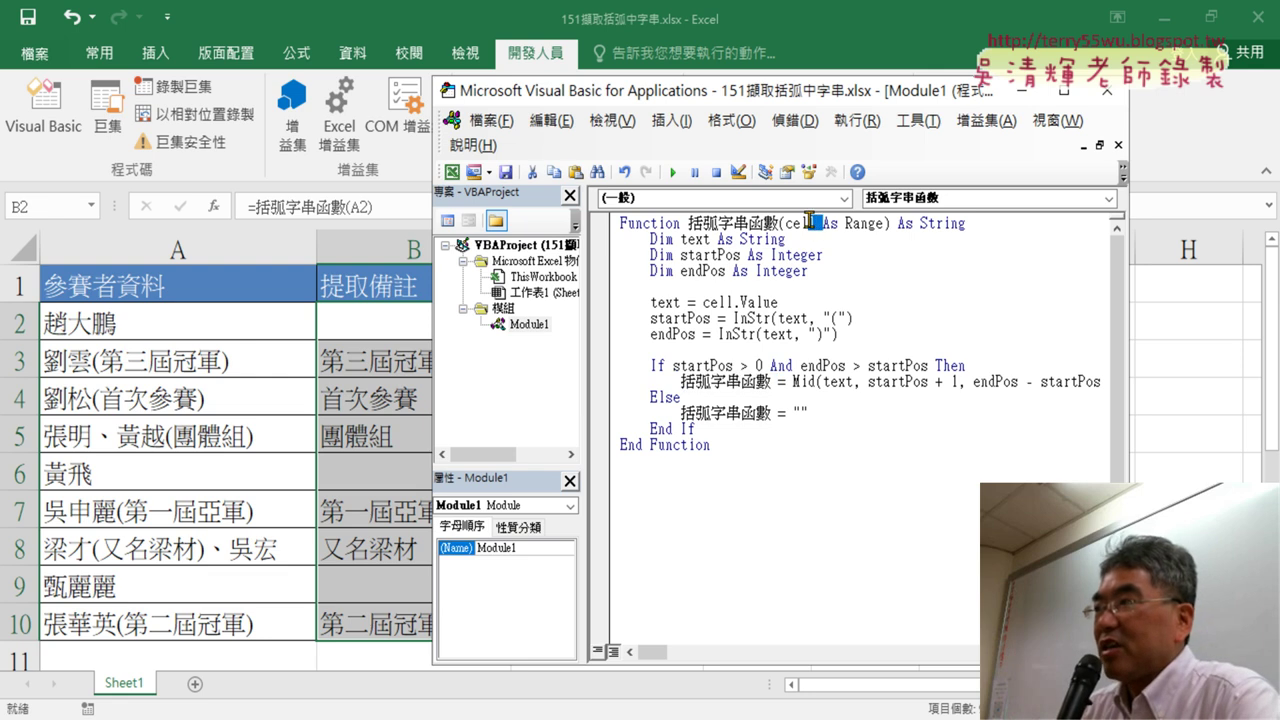
Step: Highlight the cell parameter in the header and its use on line 6, then shift the editor right
mouse_move(788, 222)
left_mouse_down()
mouse_move(815, 222)
mouse_move(803, 222)
left_mouse_up()
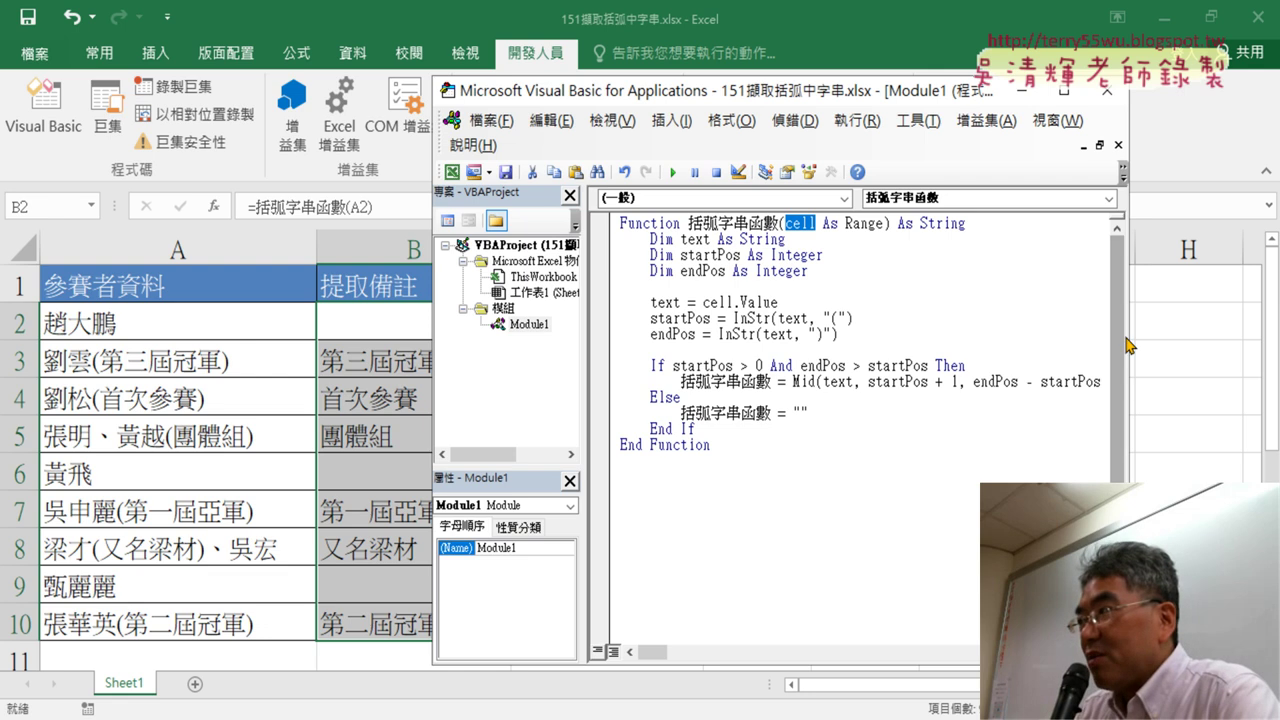
left_click_drag(1126, 340, 1240, 336)
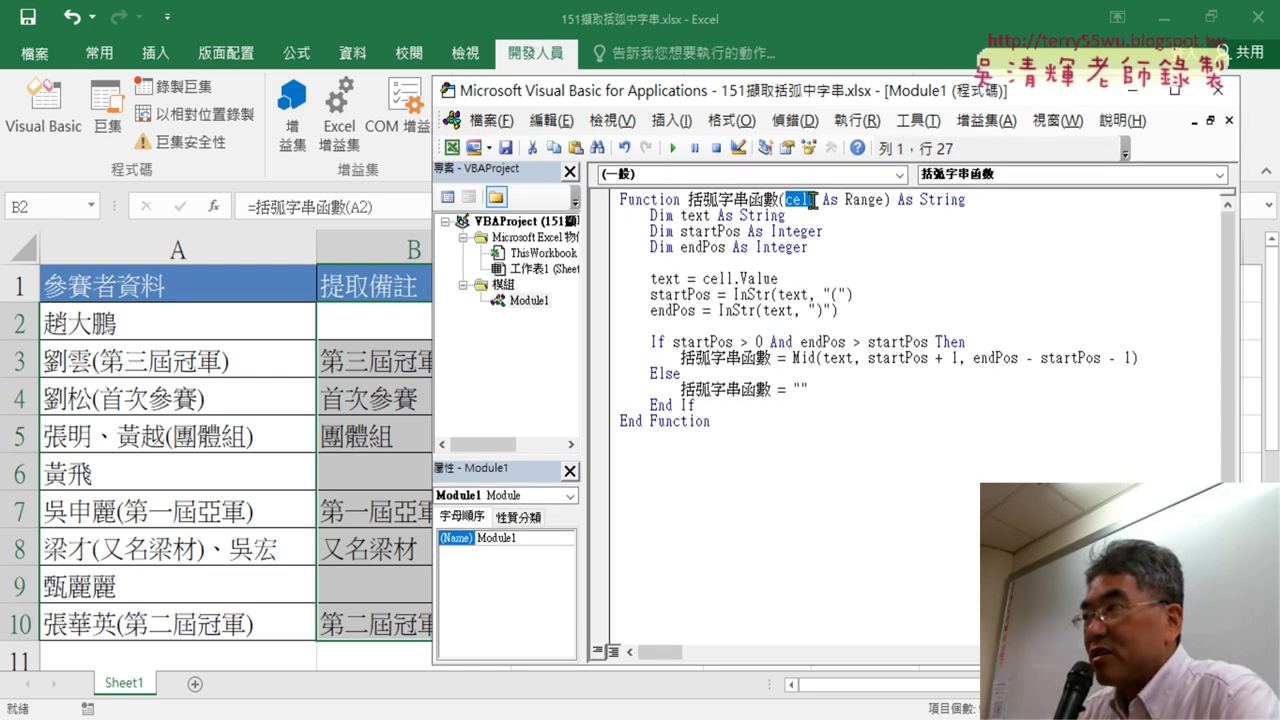
left_click_drag(704, 278, 735, 278)
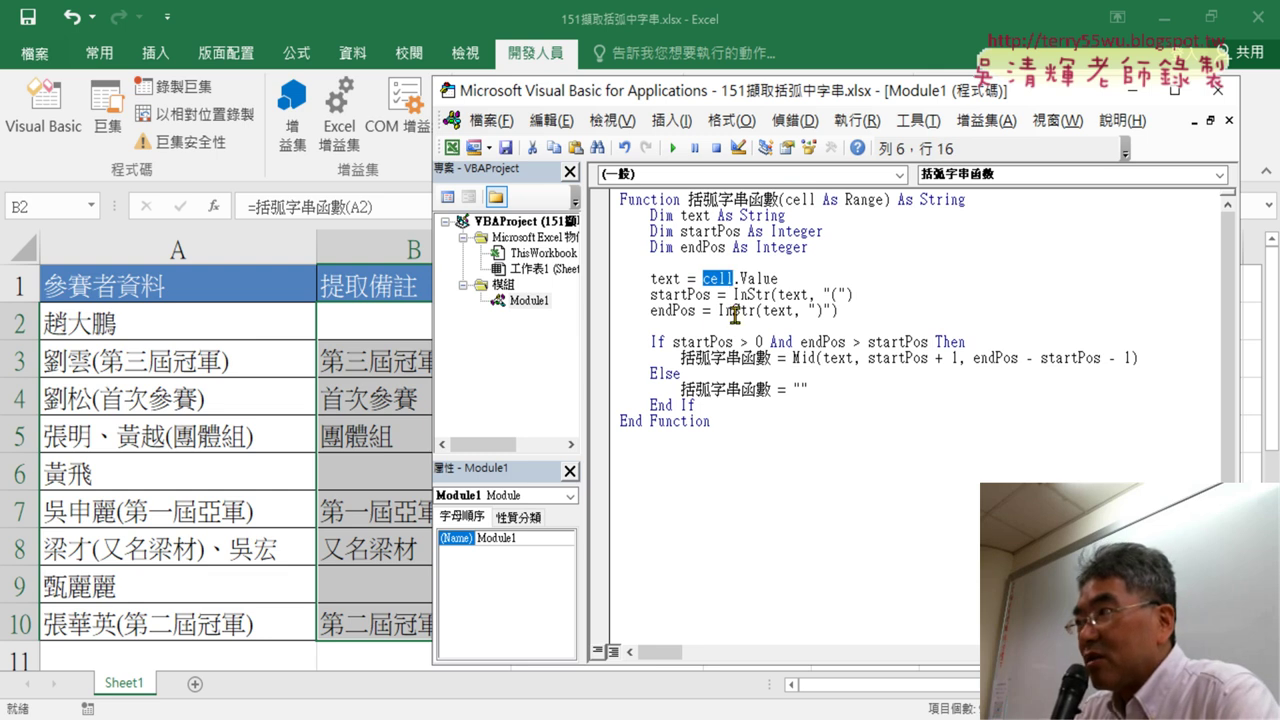
left_click(796, 199)
left_click(720, 278)
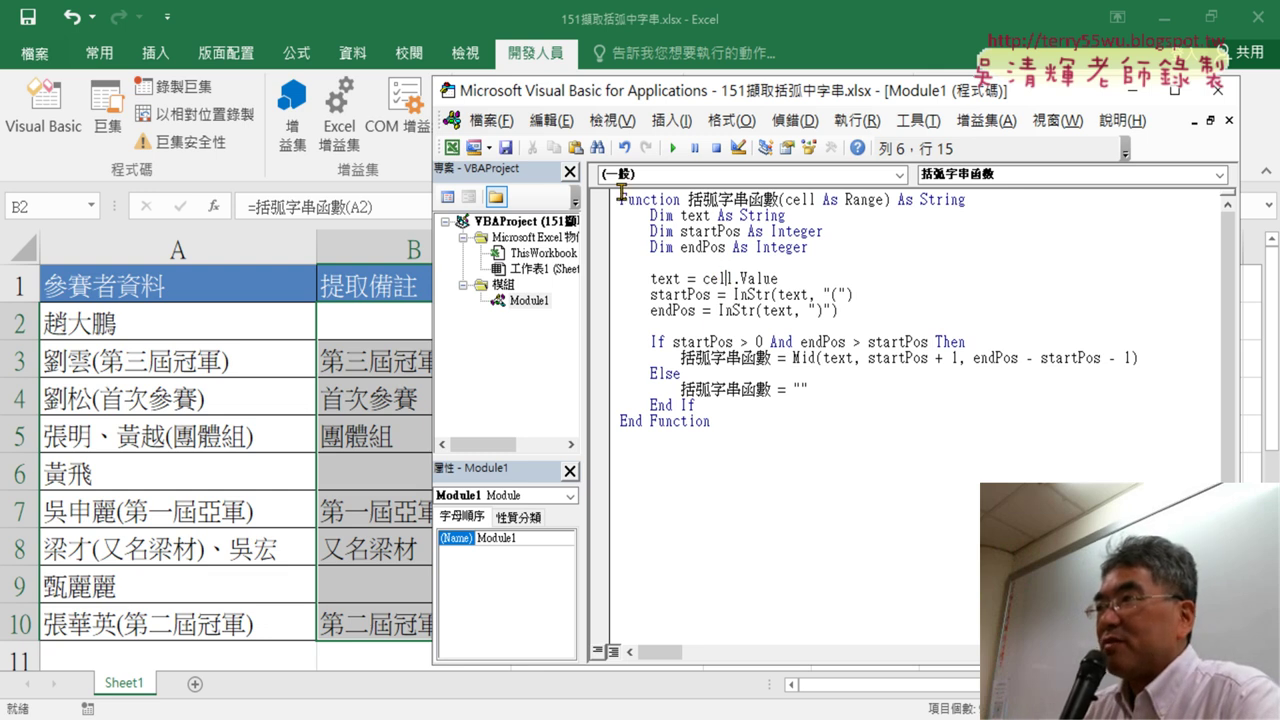
left_click_drag(621, 192, 684, 193)
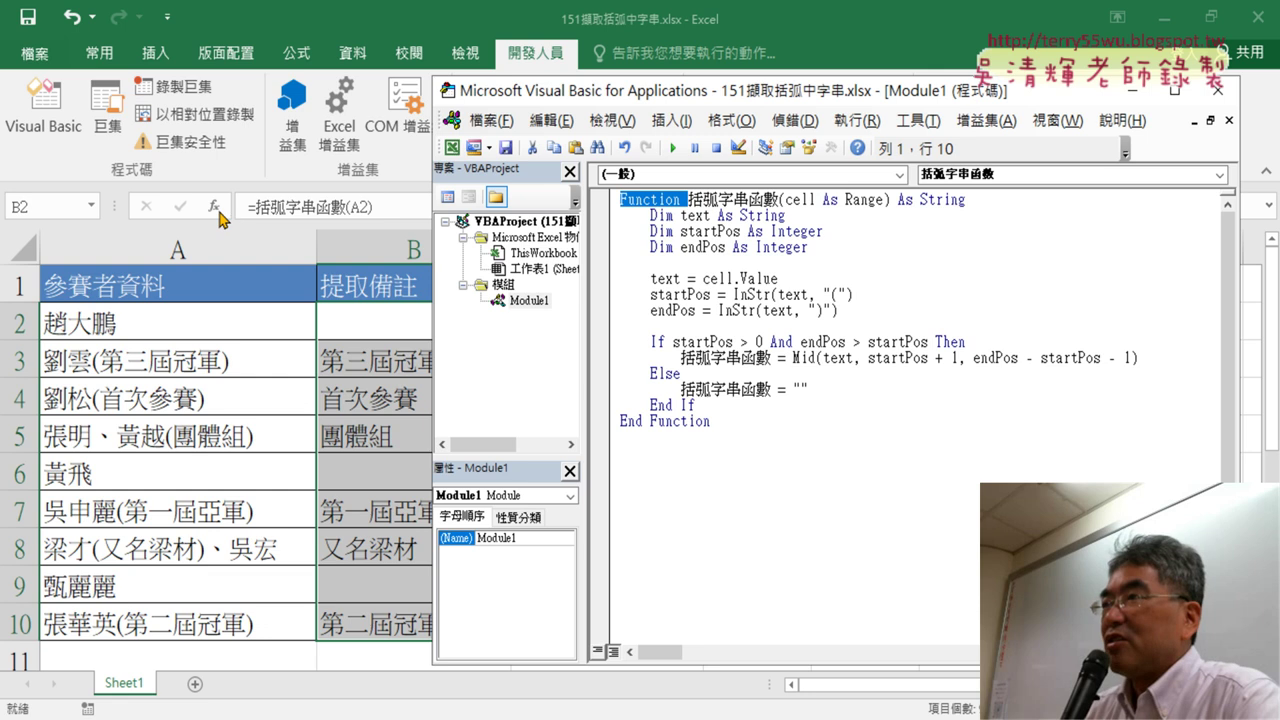
left_click_drag(689, 95, 805, 88)
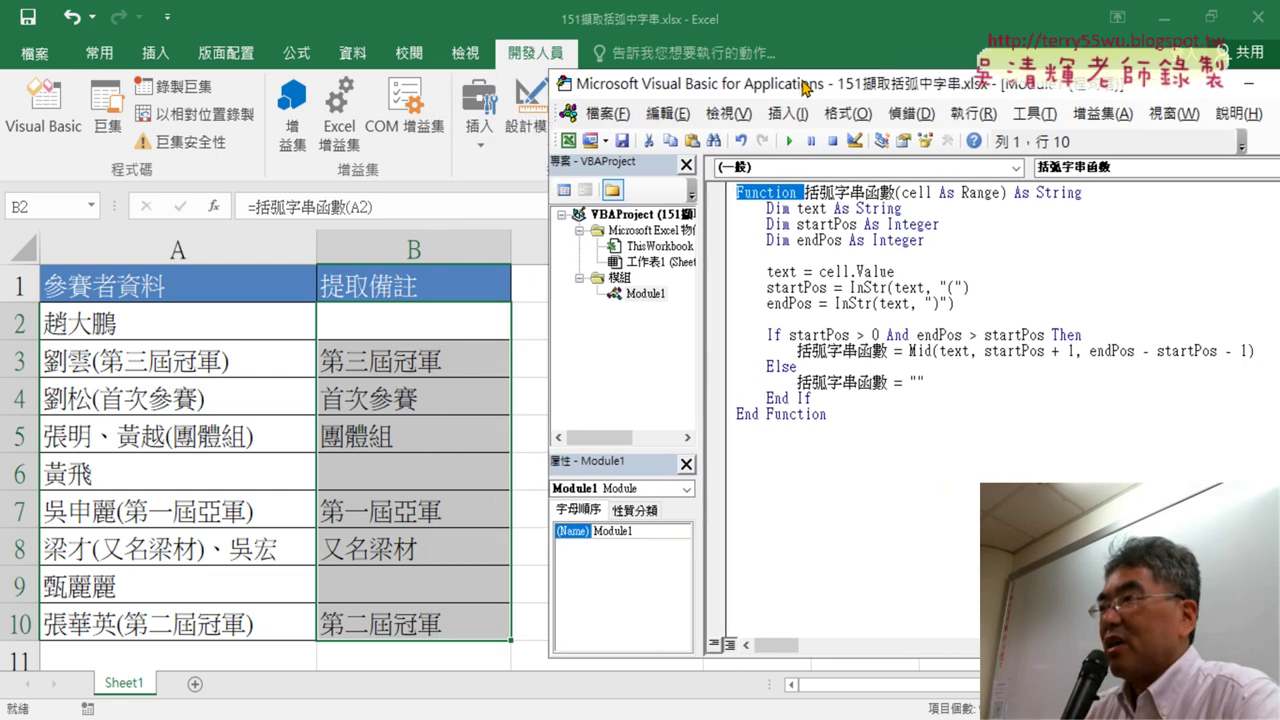
Step: Move the code editor right and sketch where the two buttons will go on the sheet
left_click(778, 470)
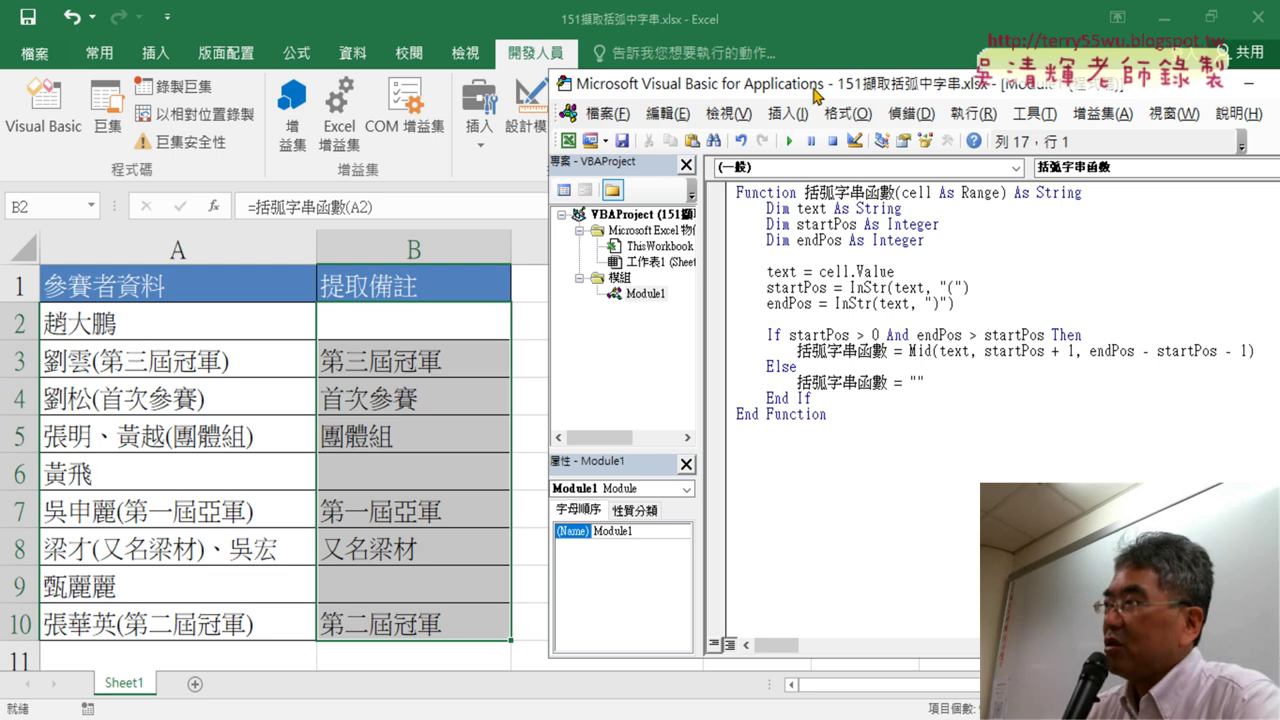
left_click_drag(819, 96, 1048, 97)
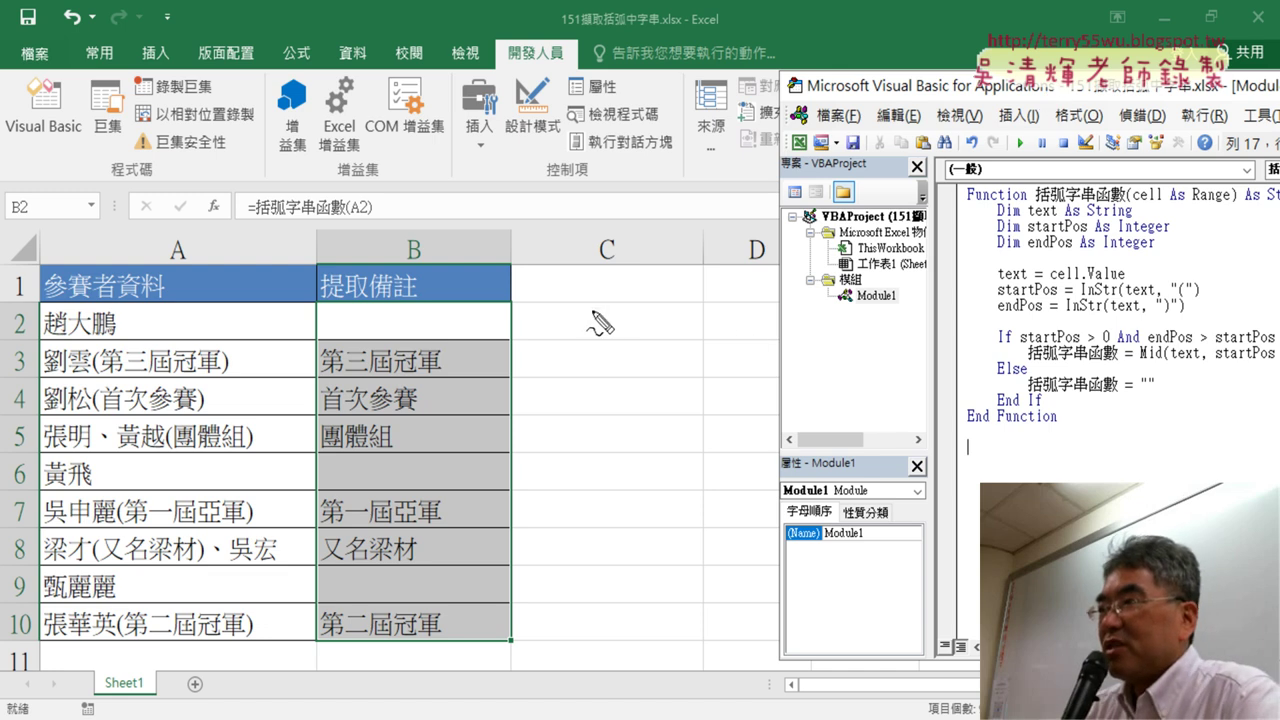
mouse_move(590, 303)
left_mouse_down()
mouse_move(617, 302)
mouse_move(728, 357)
left_mouse_up()
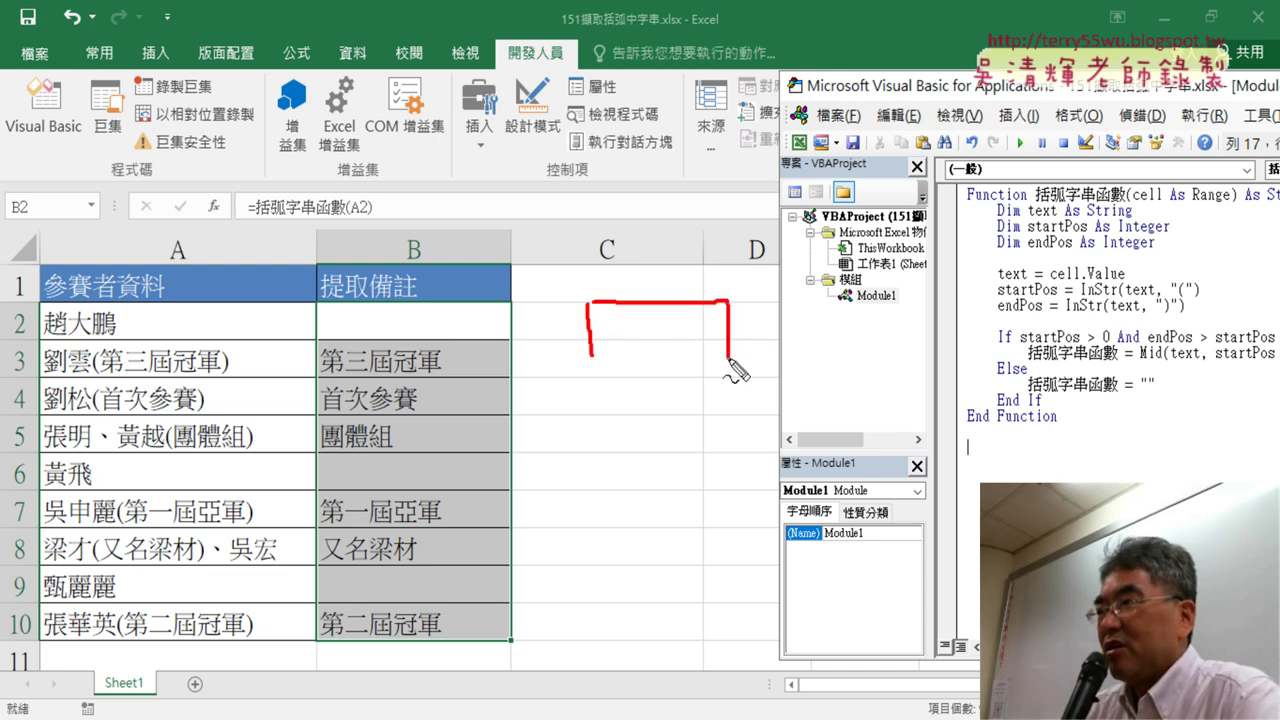
left_click_drag(603, 354, 714, 357)
mouse_move(588, 380)
left_mouse_down()
mouse_move(587, 440)
mouse_move(650, 386)
mouse_move(743, 388)
mouse_move(740, 440)
left_mouse_up()
left_click_drag(587, 440, 738, 441)
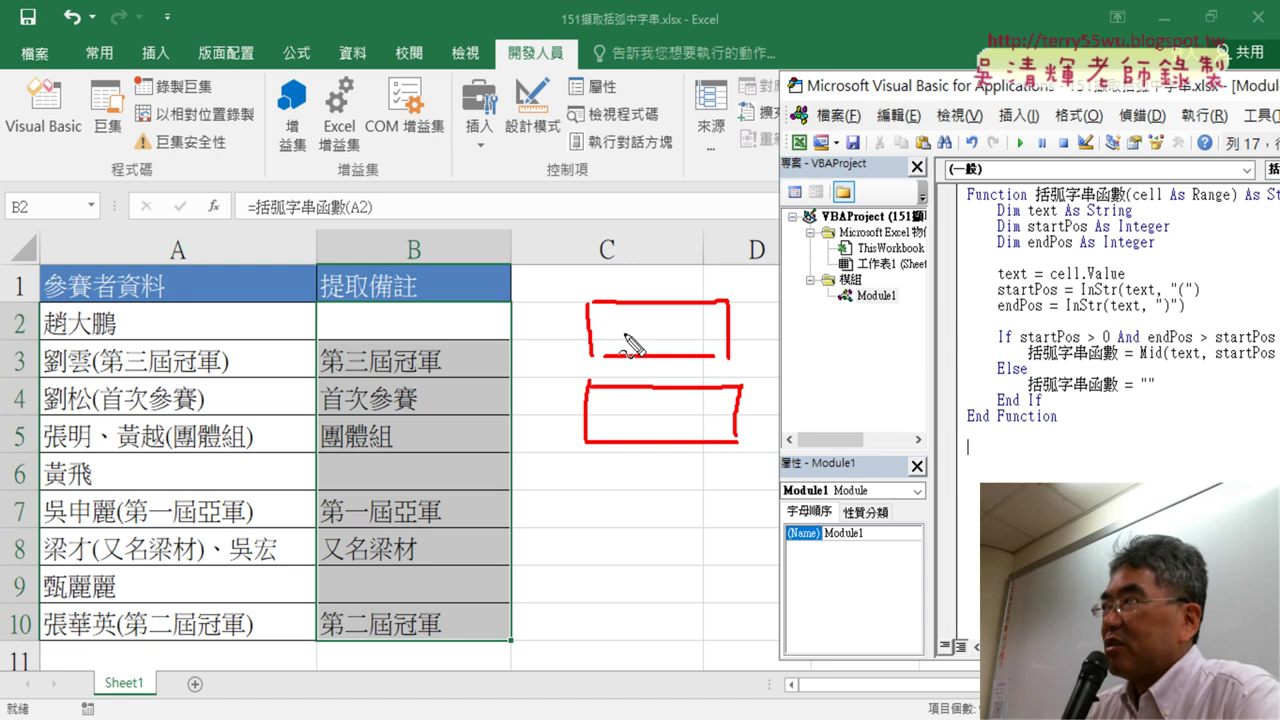
Step: Underline the 括弧字串函數 name and End Function line, clear the ink, and click below End Function
left_click_drag(1036, 208, 1098, 203)
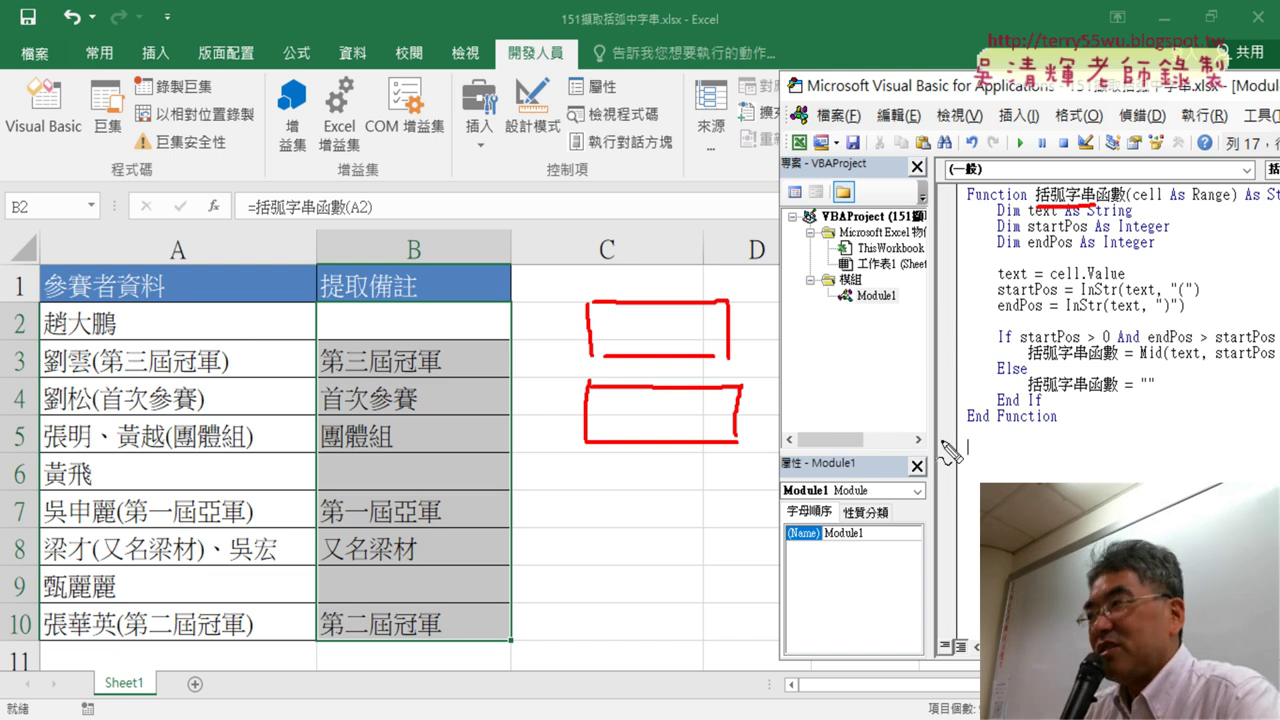
left_click_drag(945, 438, 1120, 442)
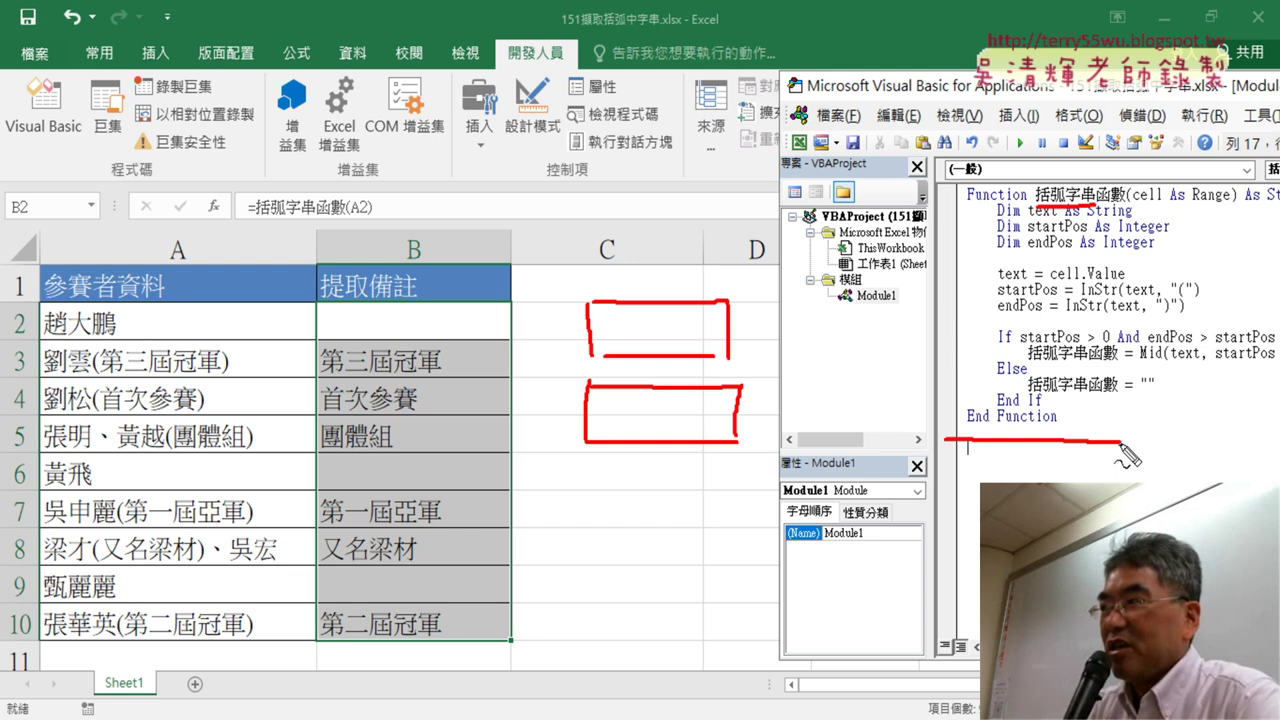
key("Escape")
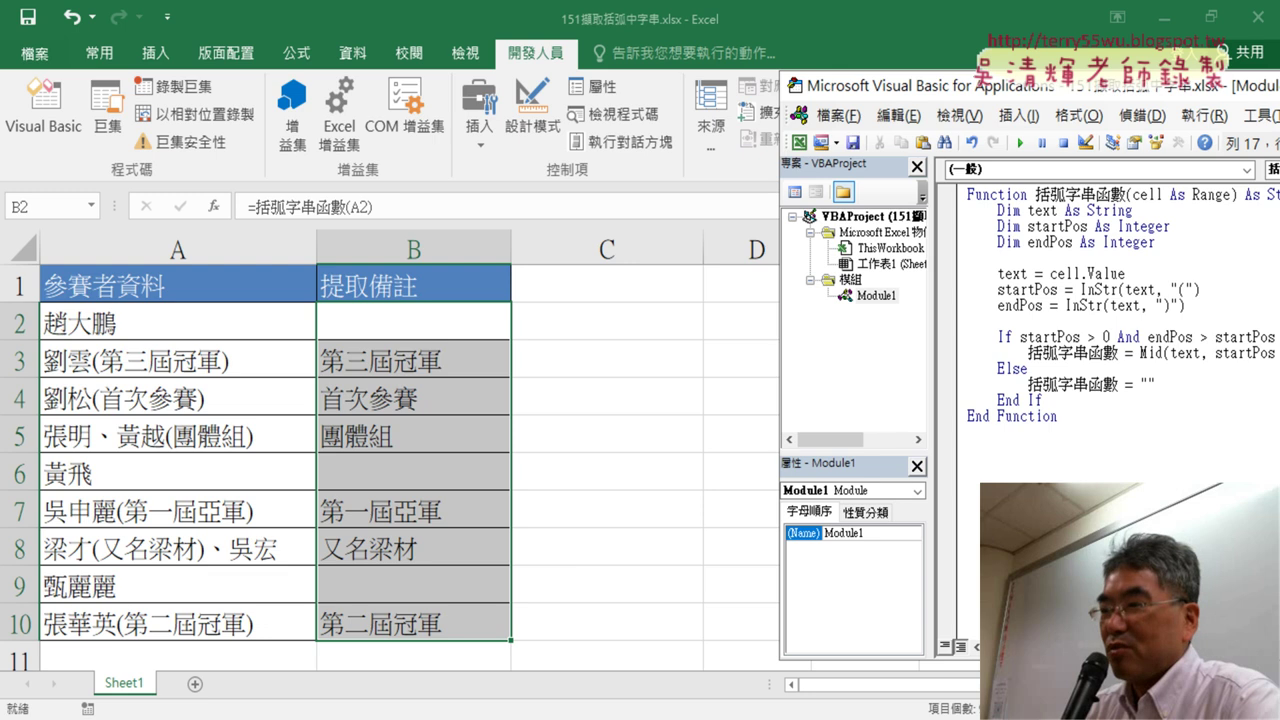
left_click(967, 447)
Step: In ChatGPT, highlight the 請幫我改為VBA的Sub程式 request in the conversation
key("alt+Tab")
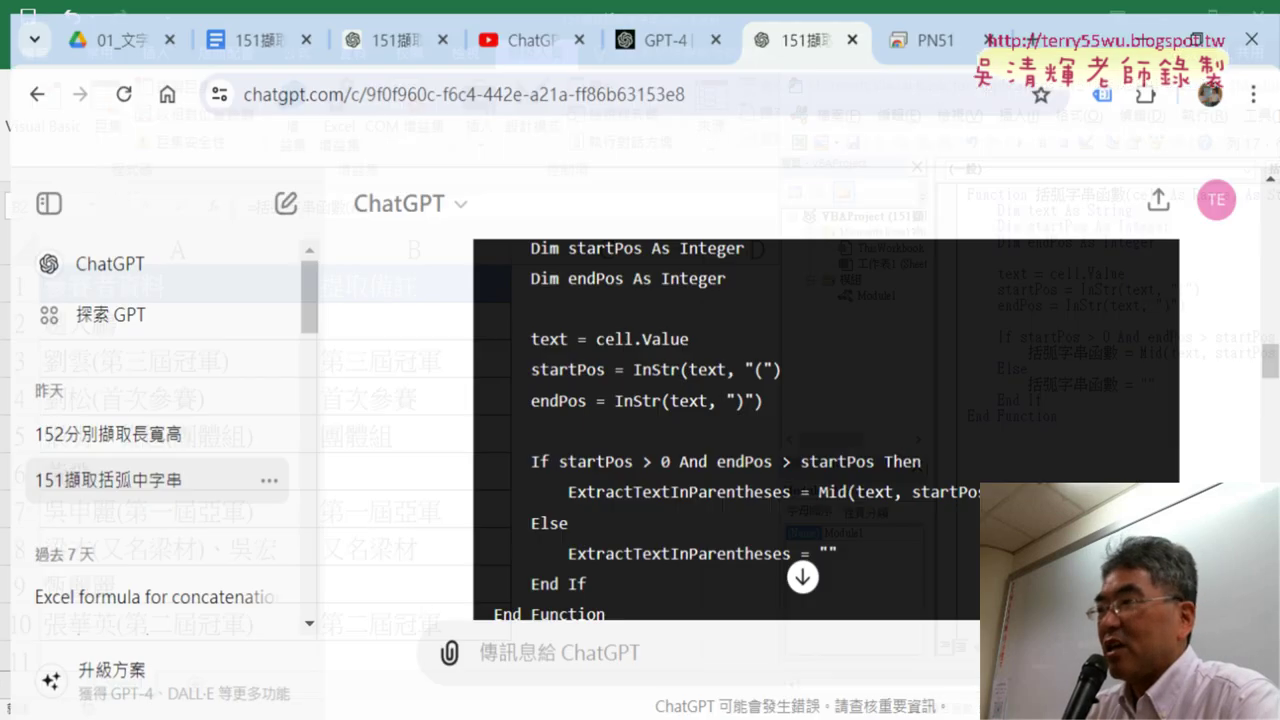
scroll(993, 364, "down", 1)
scroll(1163, 371, "down", 1)
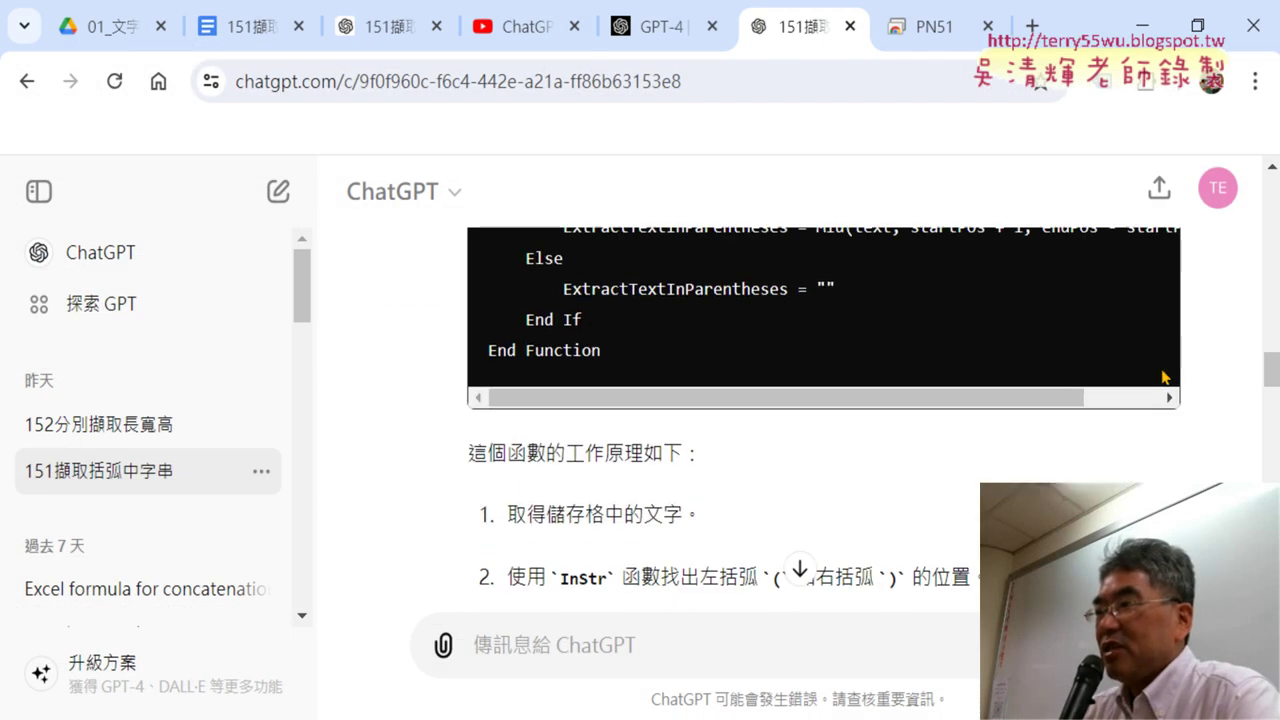
scroll(1197, 377, "down", 2)
scroll(1202, 379, "up", 3)
scroll(1202, 379, "up", 2)
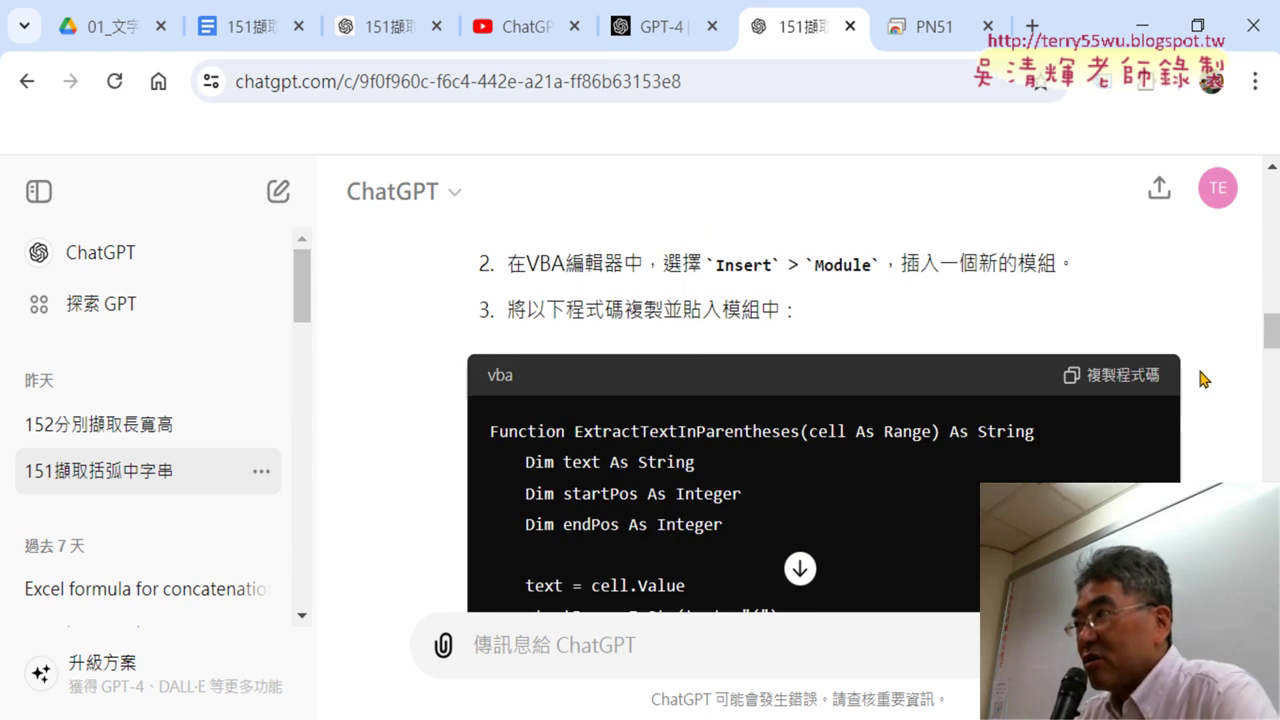
scroll(1202, 379, "up", 2)
scroll(1202, 379, "up", 2)
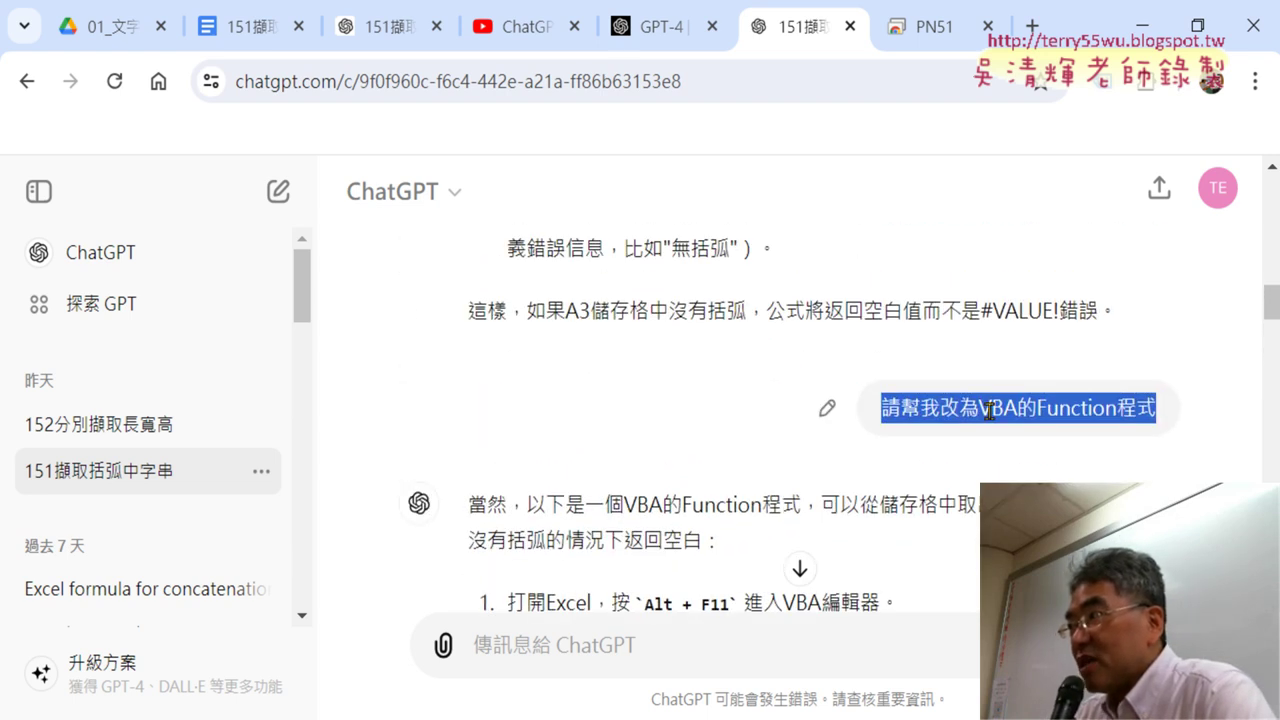
left_click(885, 408)
left_click_drag(885, 408, 1178, 417)
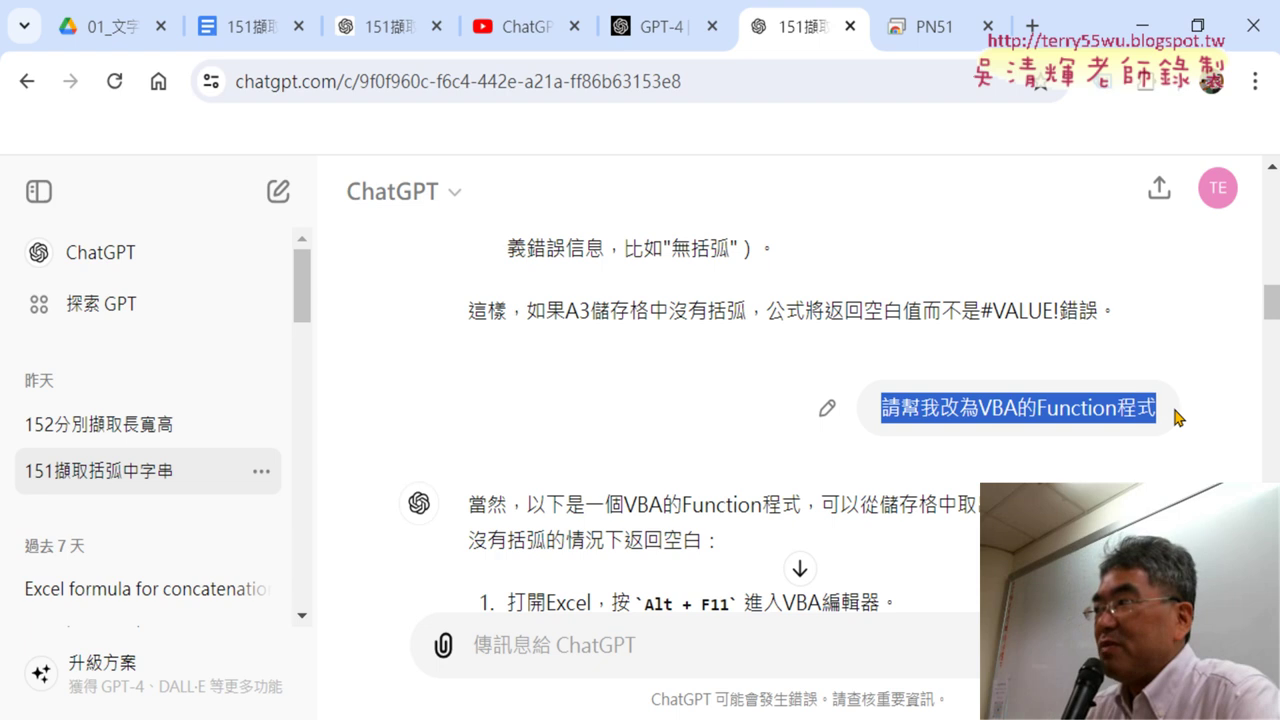
scroll(1178, 417, "down", 1)
left_click_drag(1037, 280, 1117, 276)
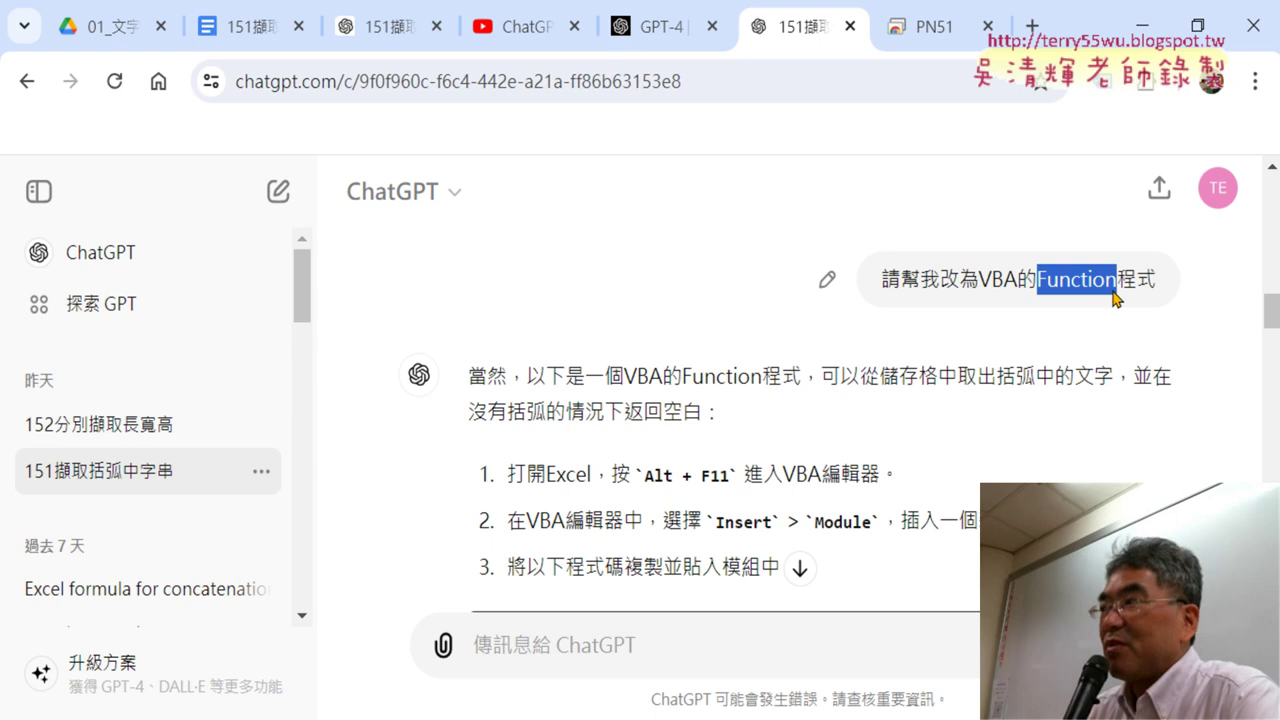
left_click_drag(1273, 310, 1273, 432)
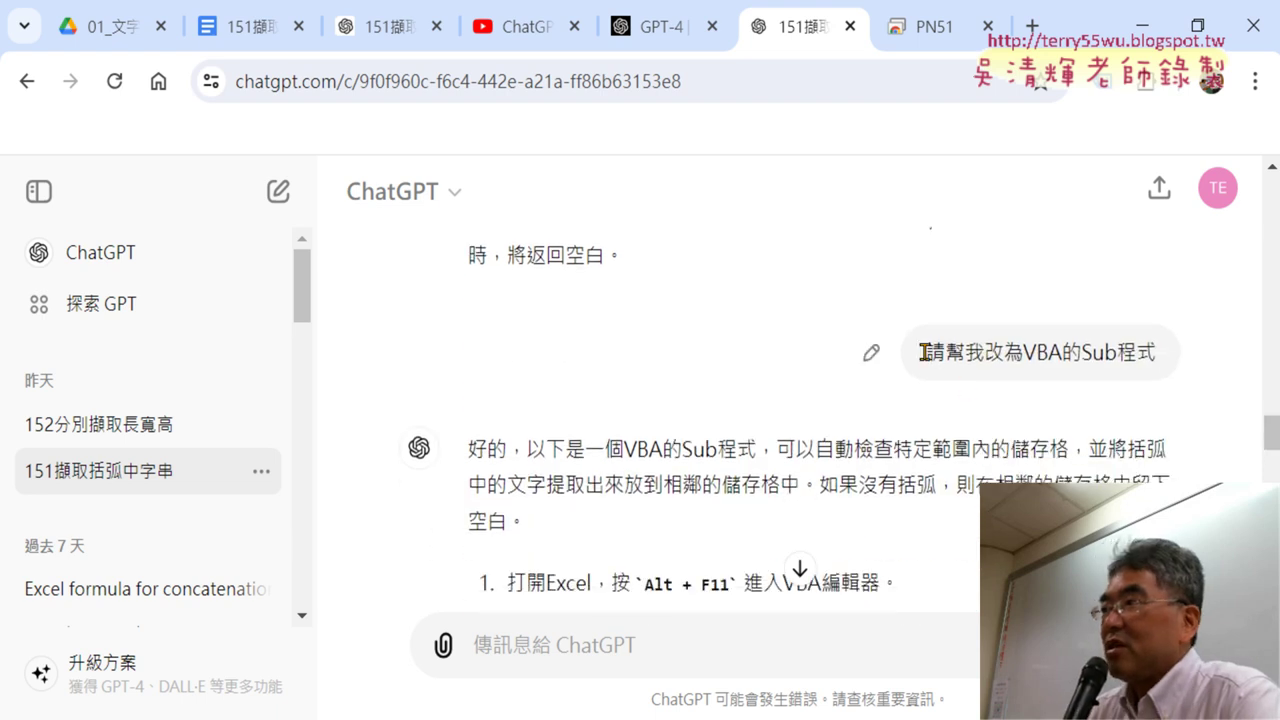
mouse_move(922, 352)
left_mouse_down()
mouse_move(1110, 353)
mouse_move(1087, 352)
left_mouse_up()
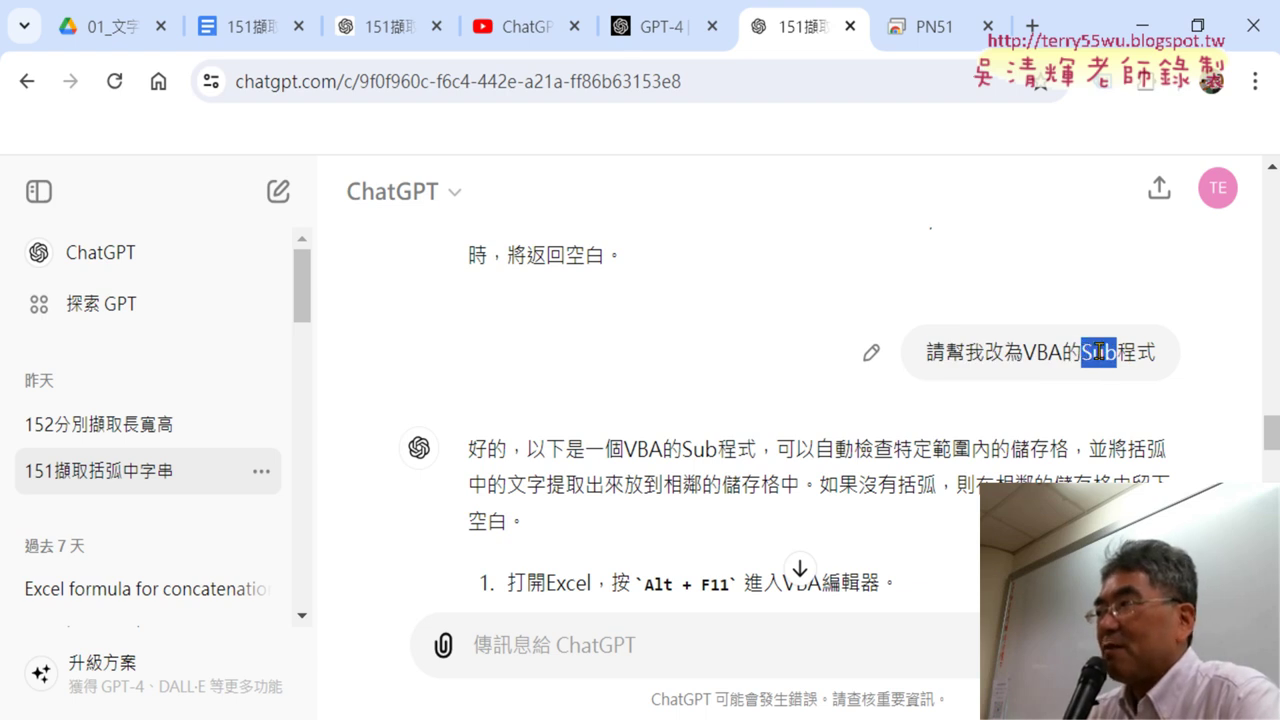
left_click_drag(1158, 352, 929, 348)
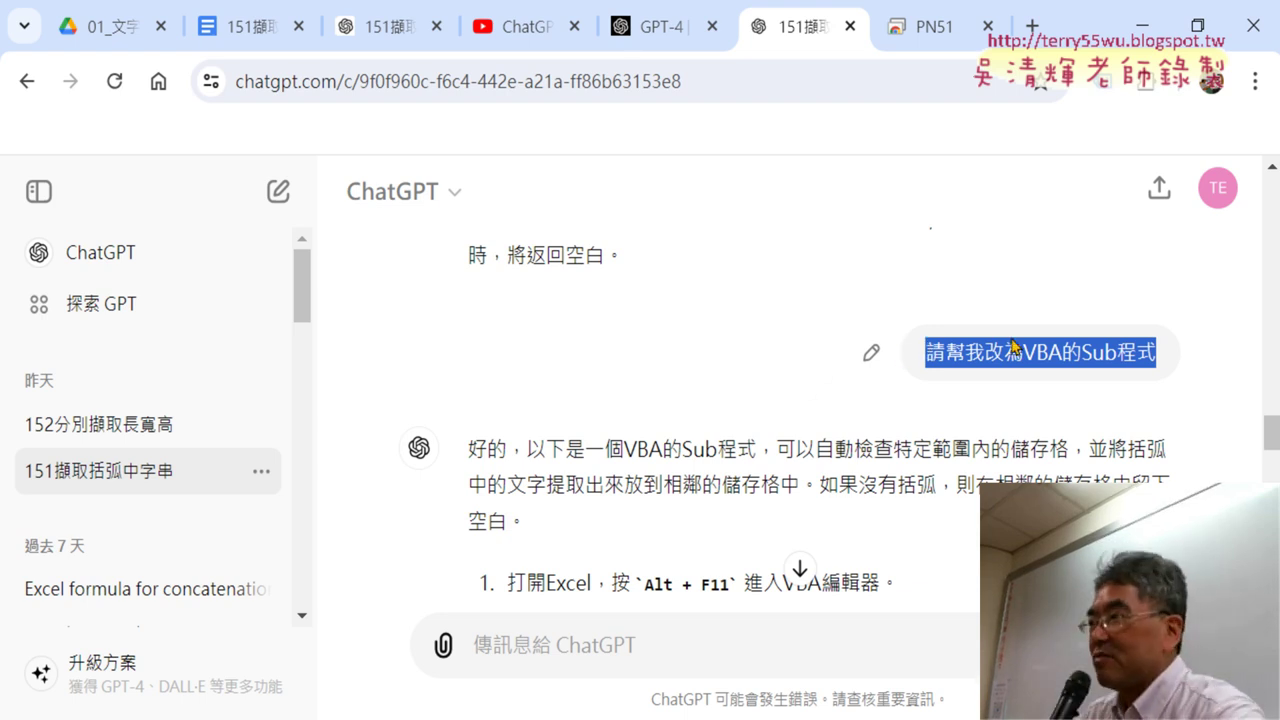
Step: Copy the ExtractTextInParenthesesRange Sub code and return to Excel
scroll(830, 325, "down", 3)
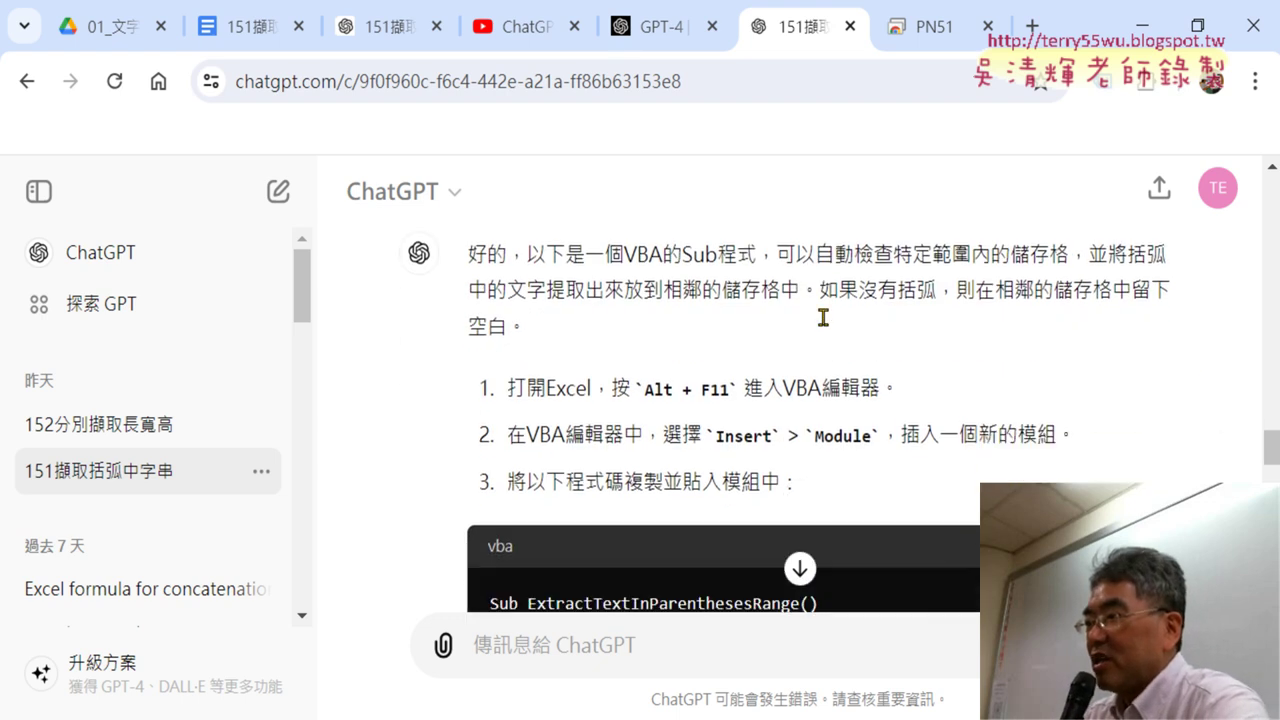
scroll(817, 315, "down", 3)
scroll(814, 289, "down", 2)
scroll(814, 289, "up", 2)
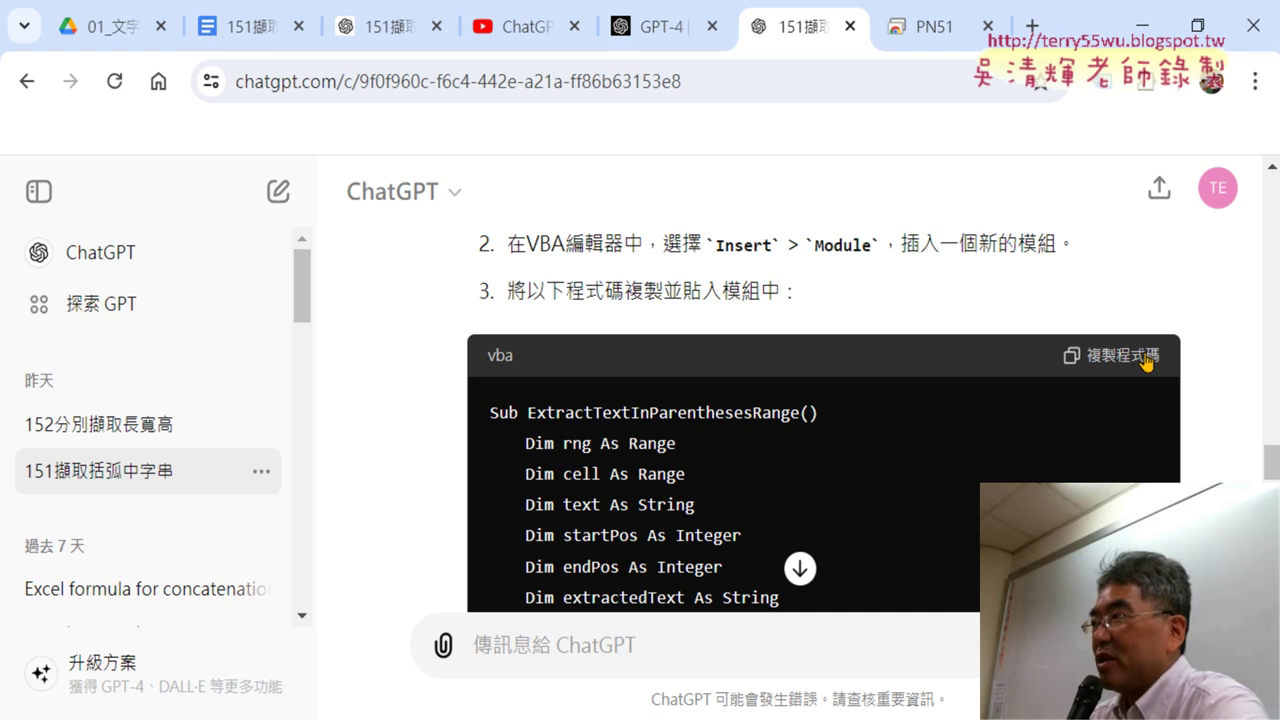
left_click(1124, 364)
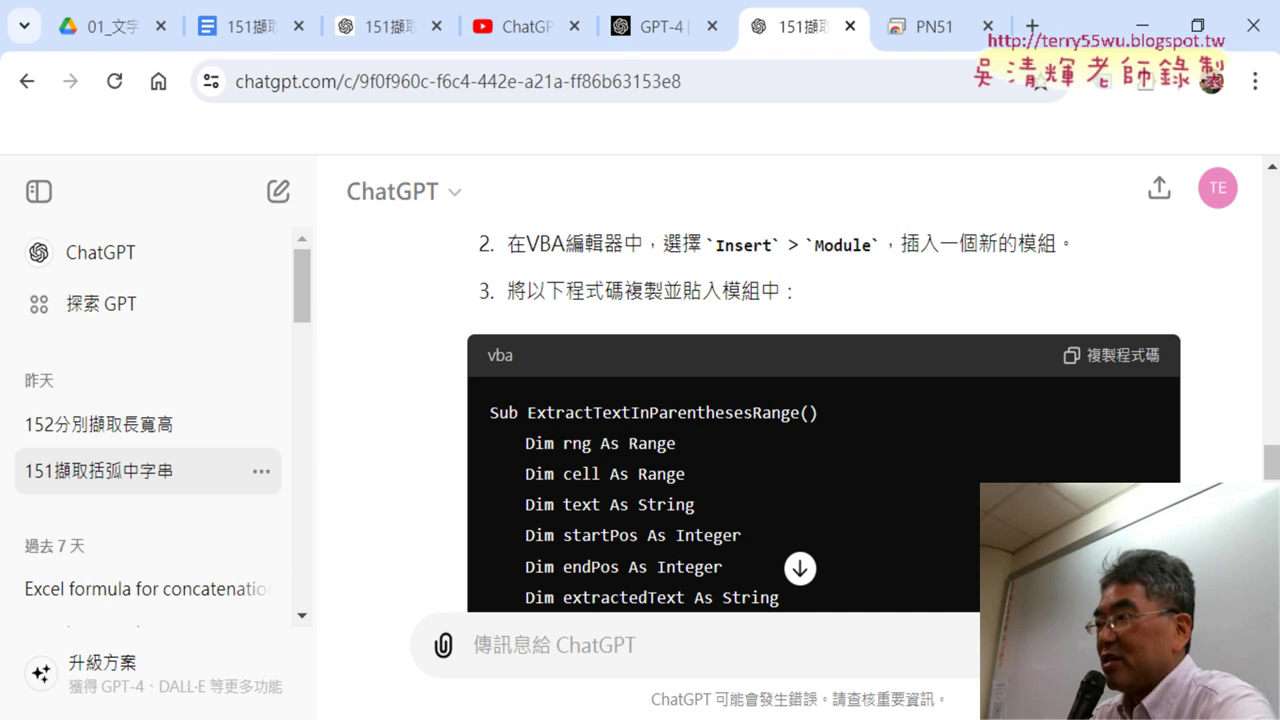
key("alt+Tab")
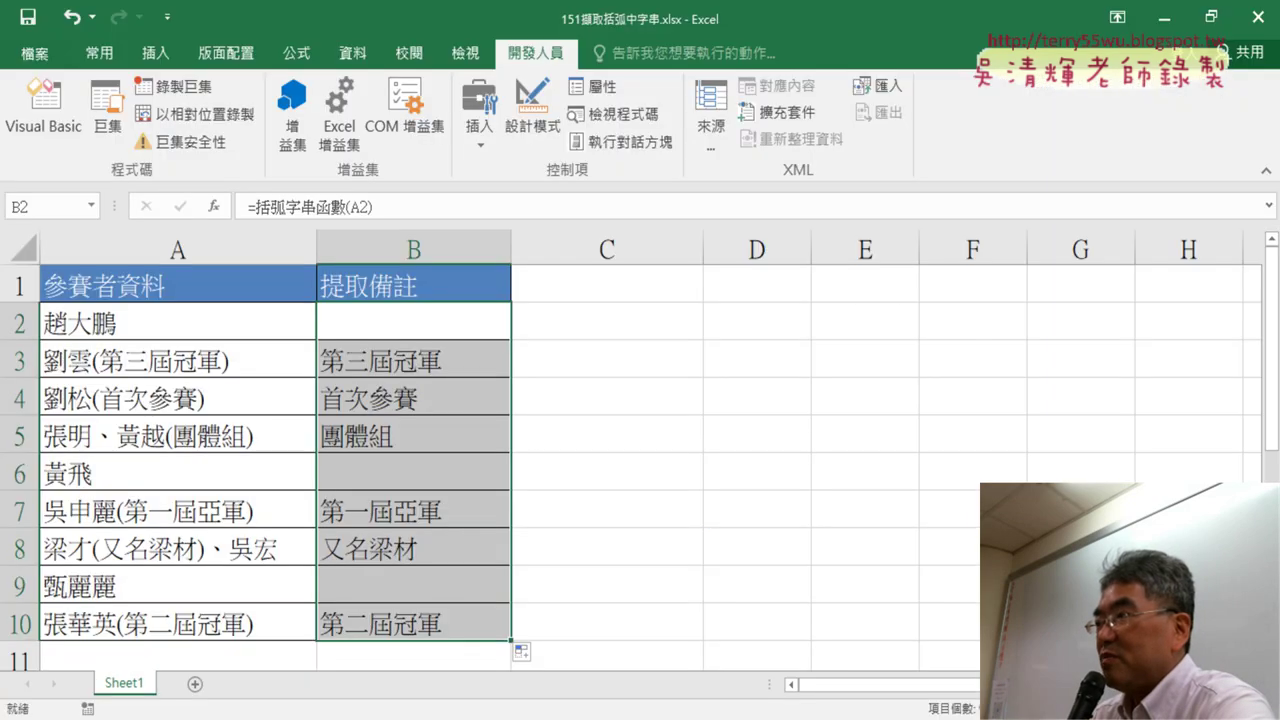
Step: Paste the Sub code into Module1 below the 括弧字串函數 function
left_click(44, 110)
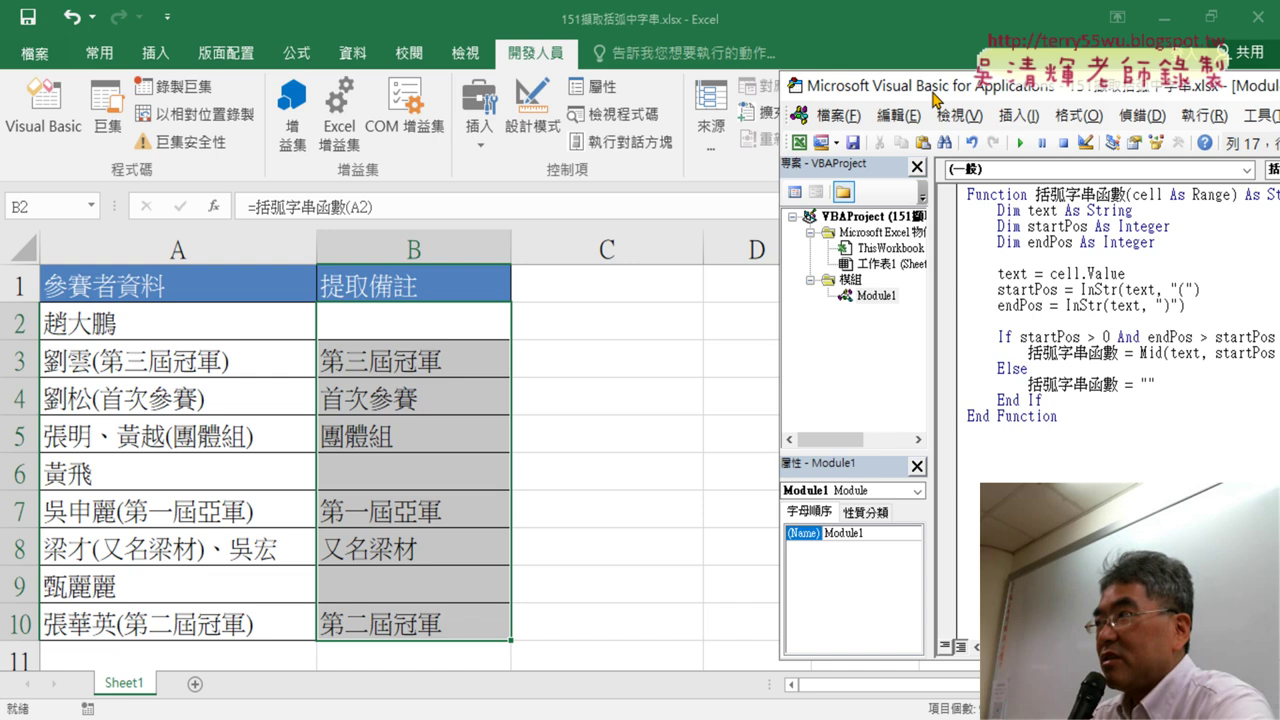
left_click_drag(935, 97, 490, 79)
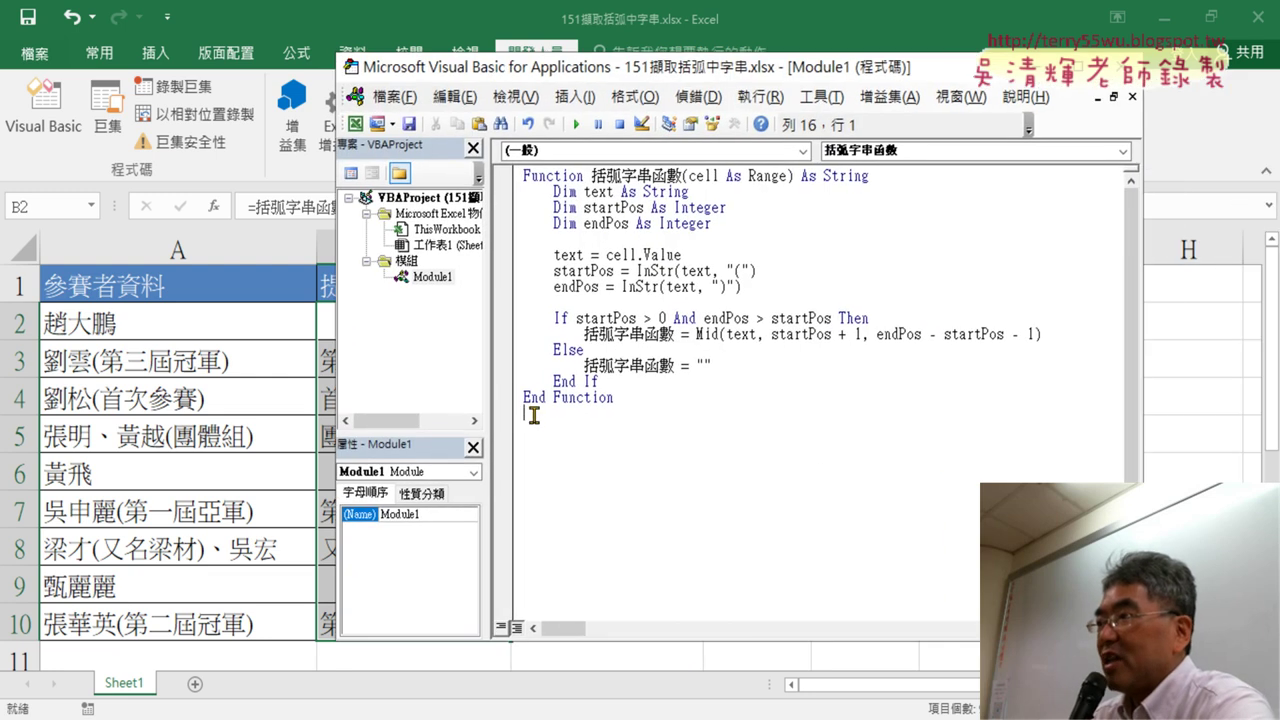
key("ctrl+v")
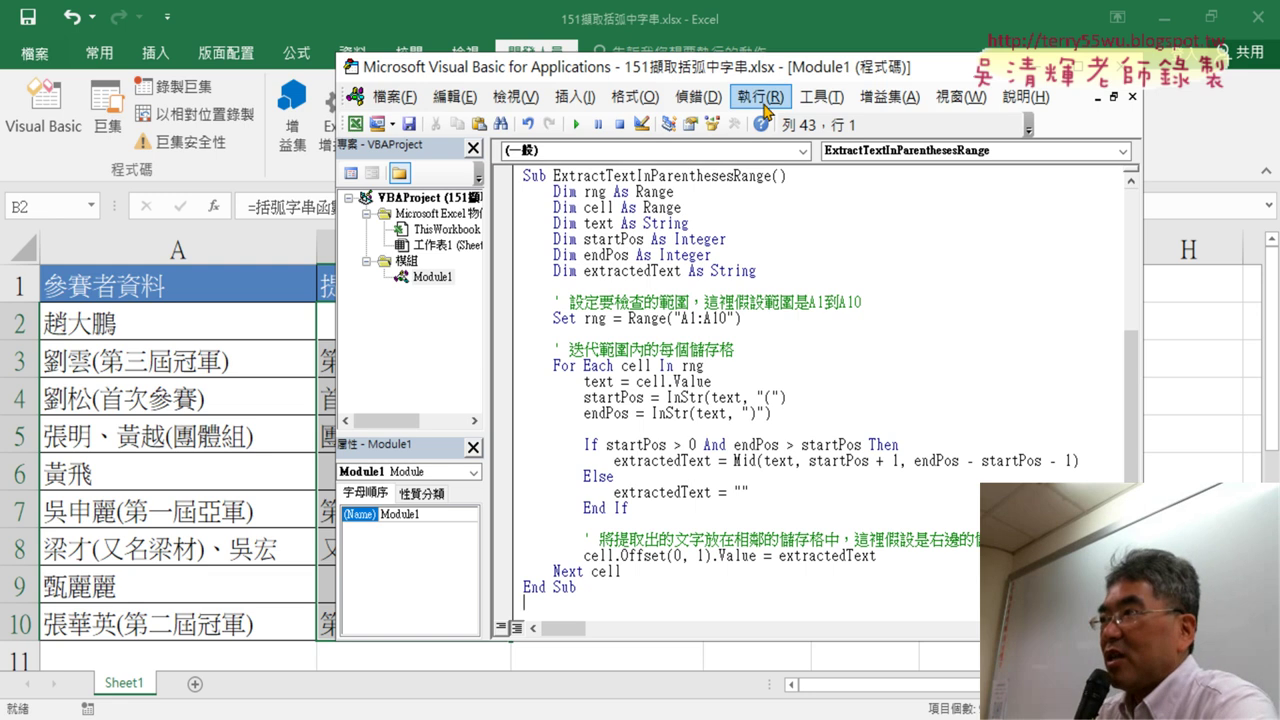
left_click_drag(765, 67, 1029, 68)
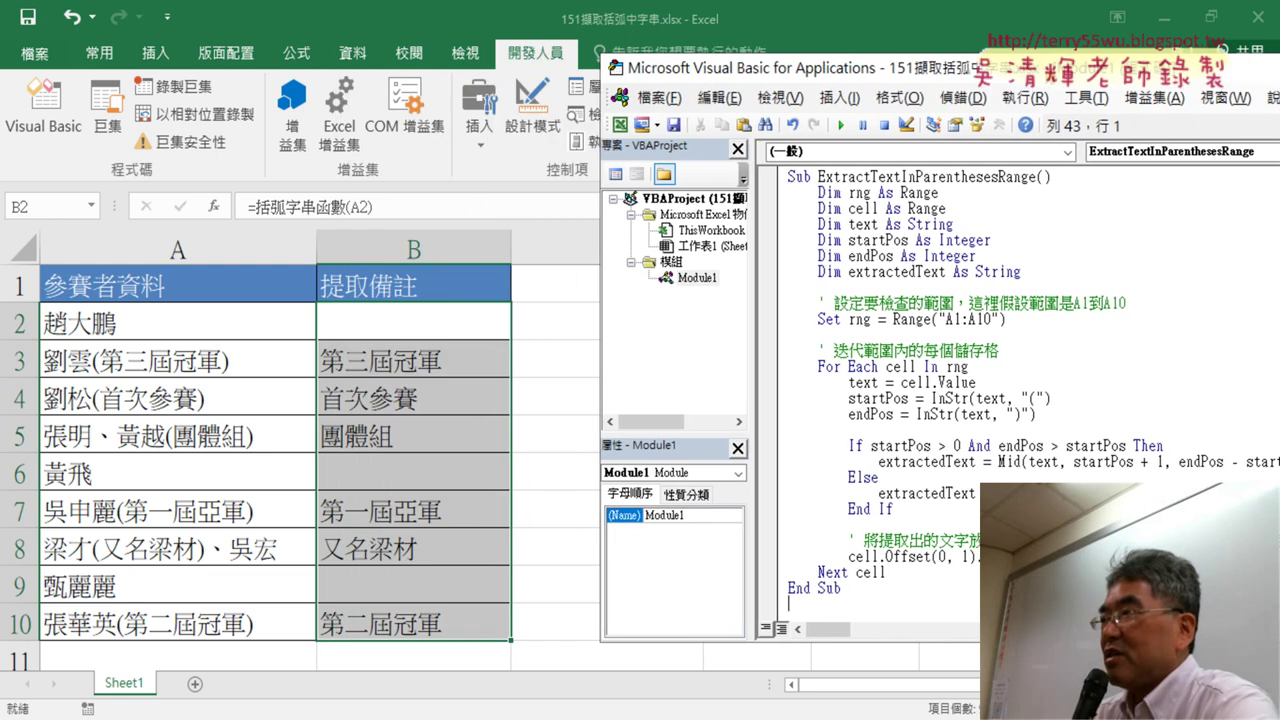
Step: Highlight the End Sub line and the Sub name ExtractTextInParenthesesRange
scroll(1021, 289, "up", 1)
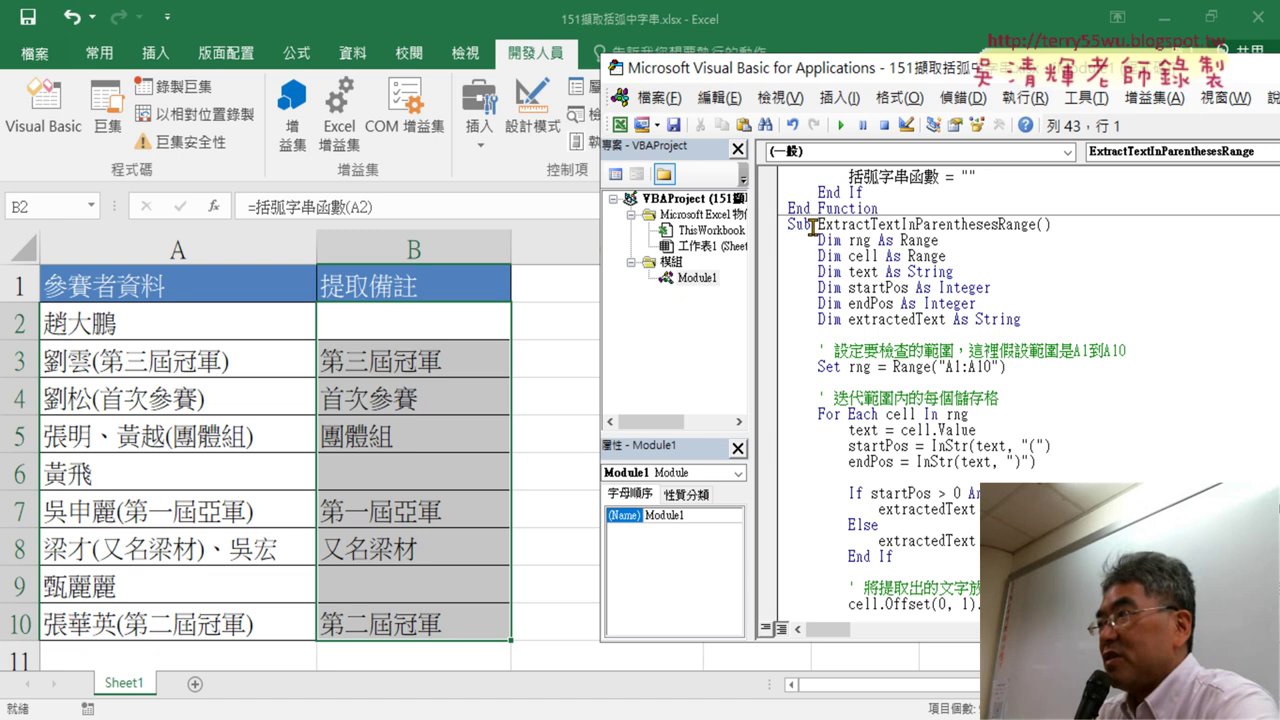
scroll(825, 295, "down", 1)
left_click(858, 591)
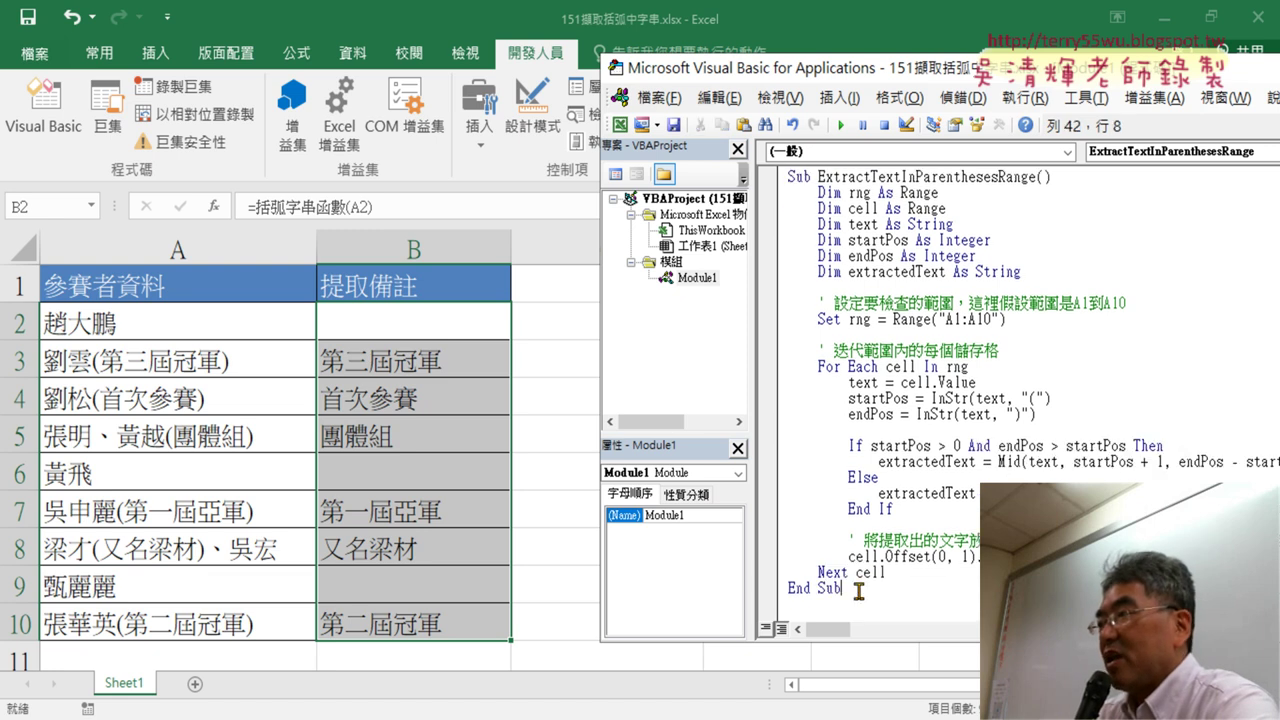
left_click_drag(858, 591, 770, 587)
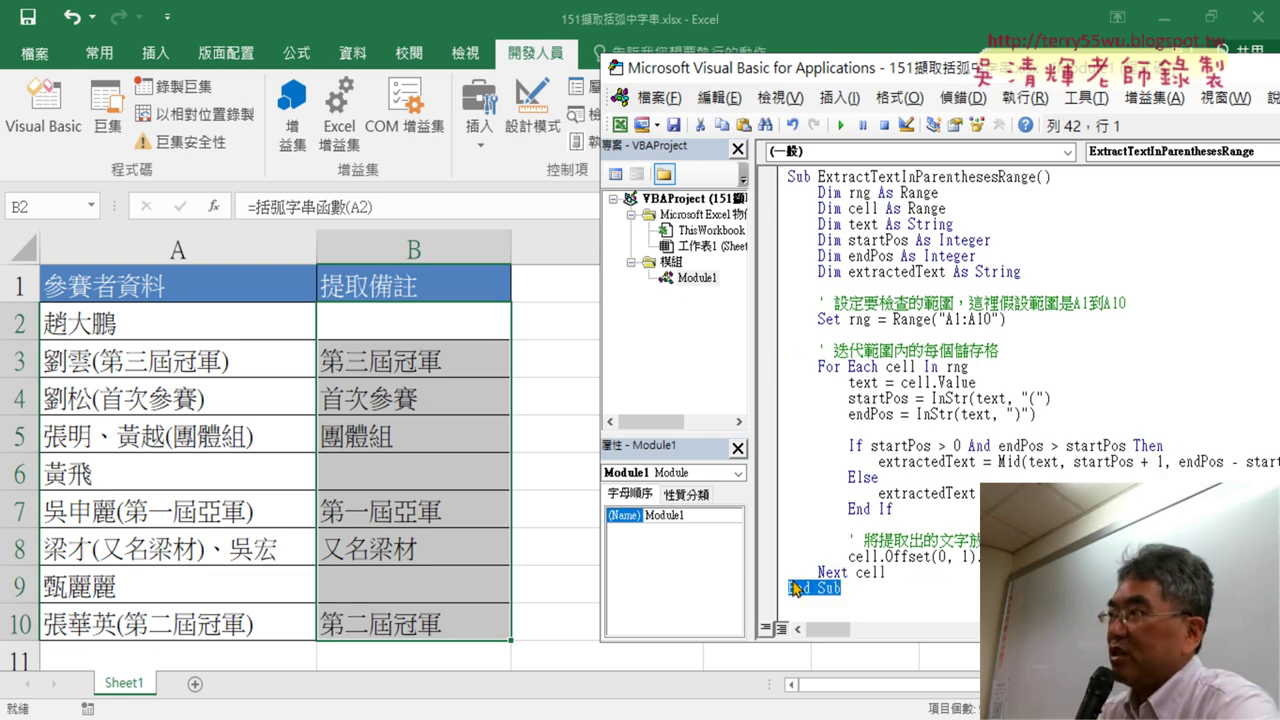
left_click_drag(825, 176, 1036, 176)
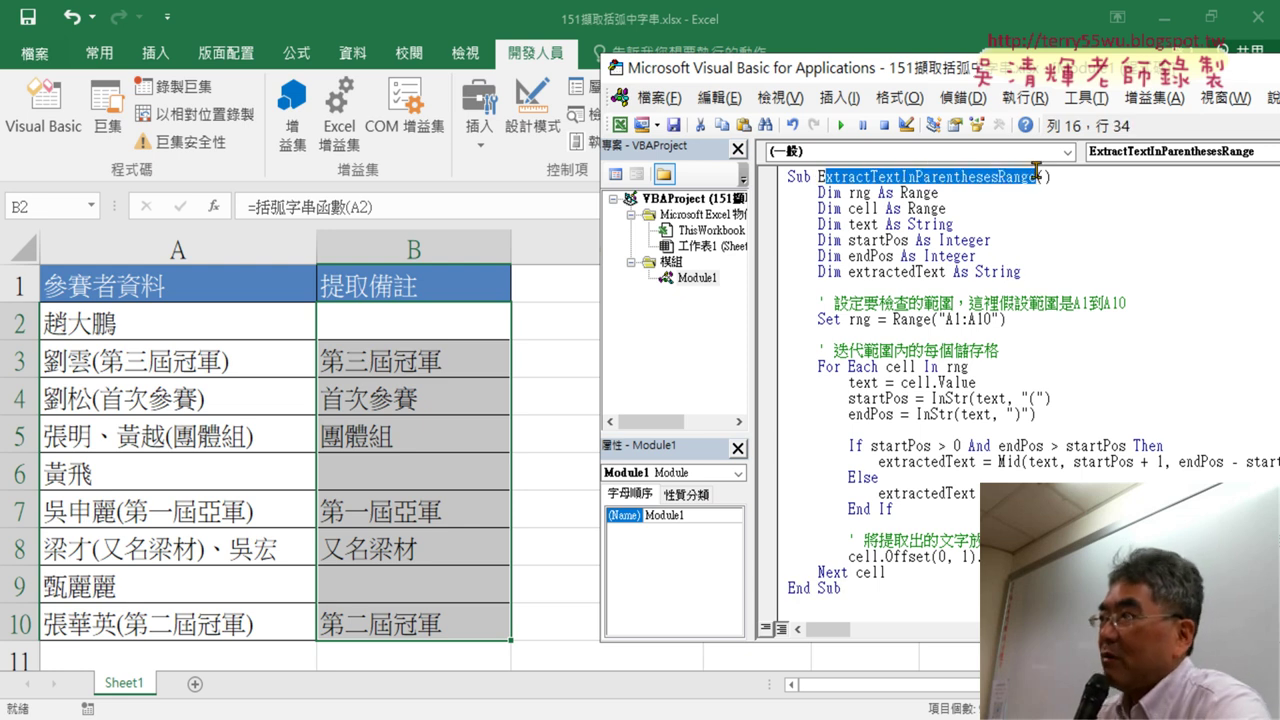
key("End")
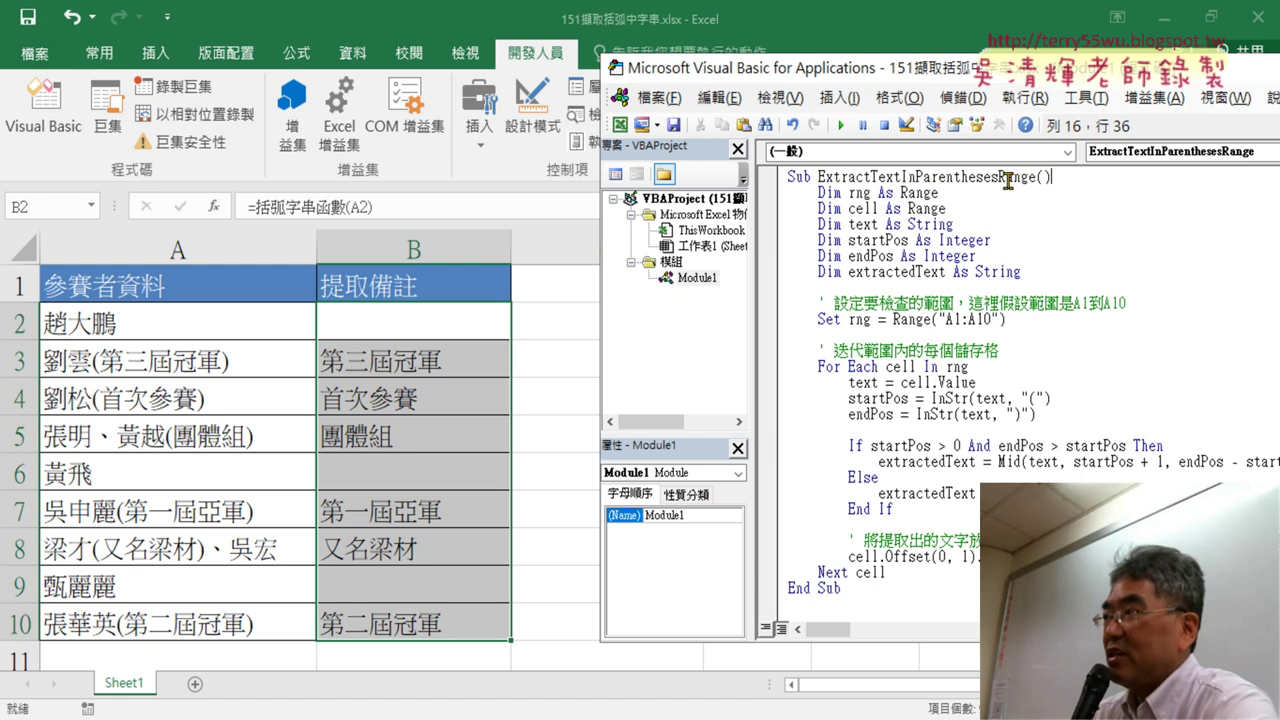
left_click_drag(818, 176, 1028, 178)
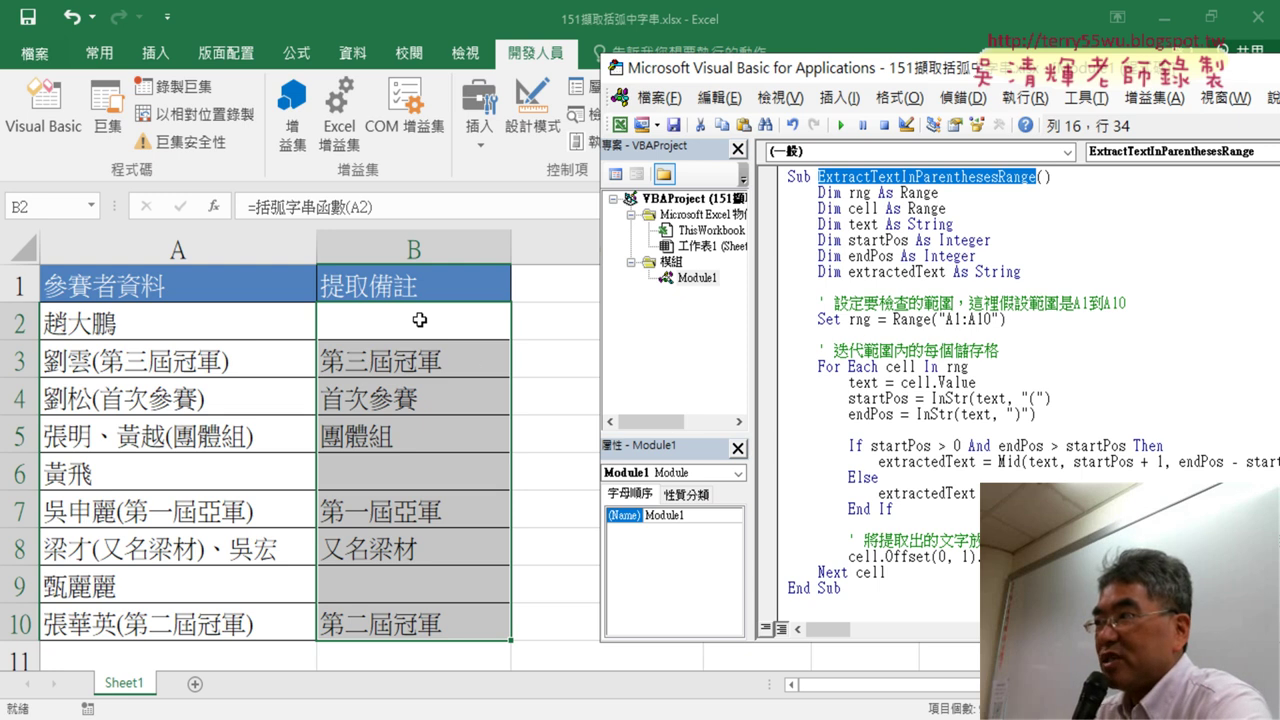
Step: Clear B2:B10 and run ExtractTextInParenthesesRange to refill column B, then reopen the code
left_click_drag(419, 319, 432, 613)
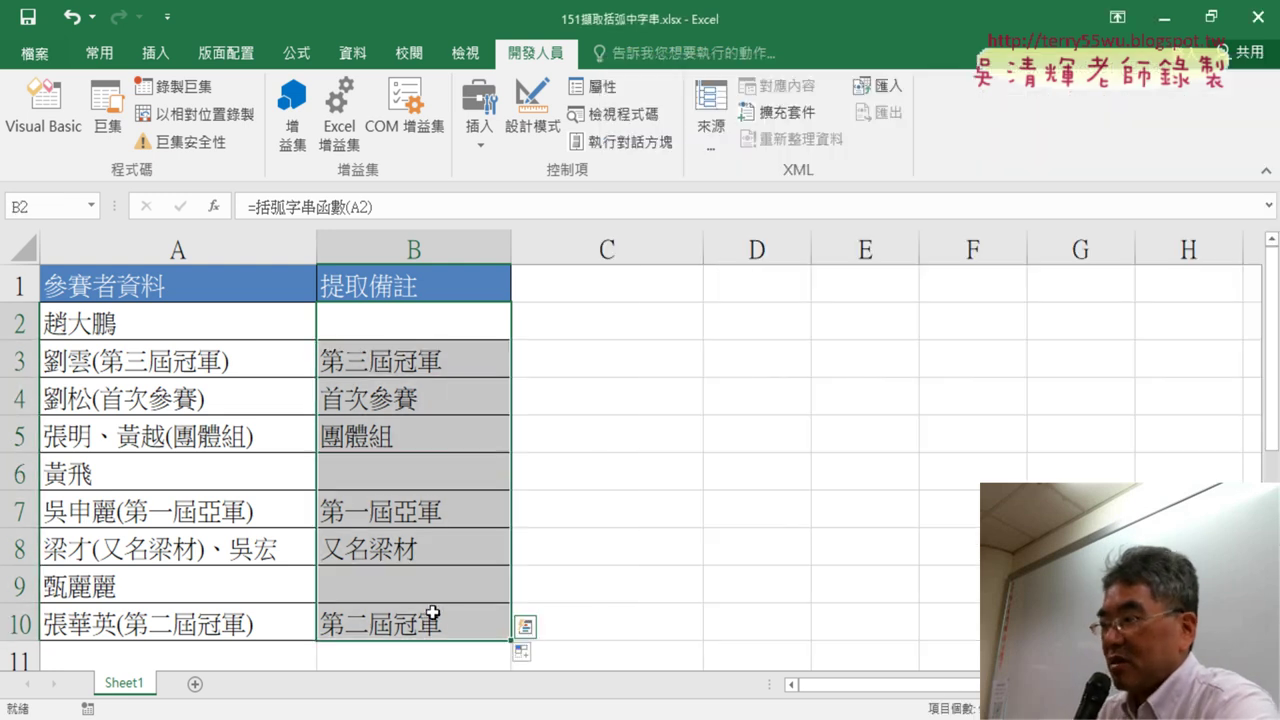
key("Delete")
left_click(43, 112)
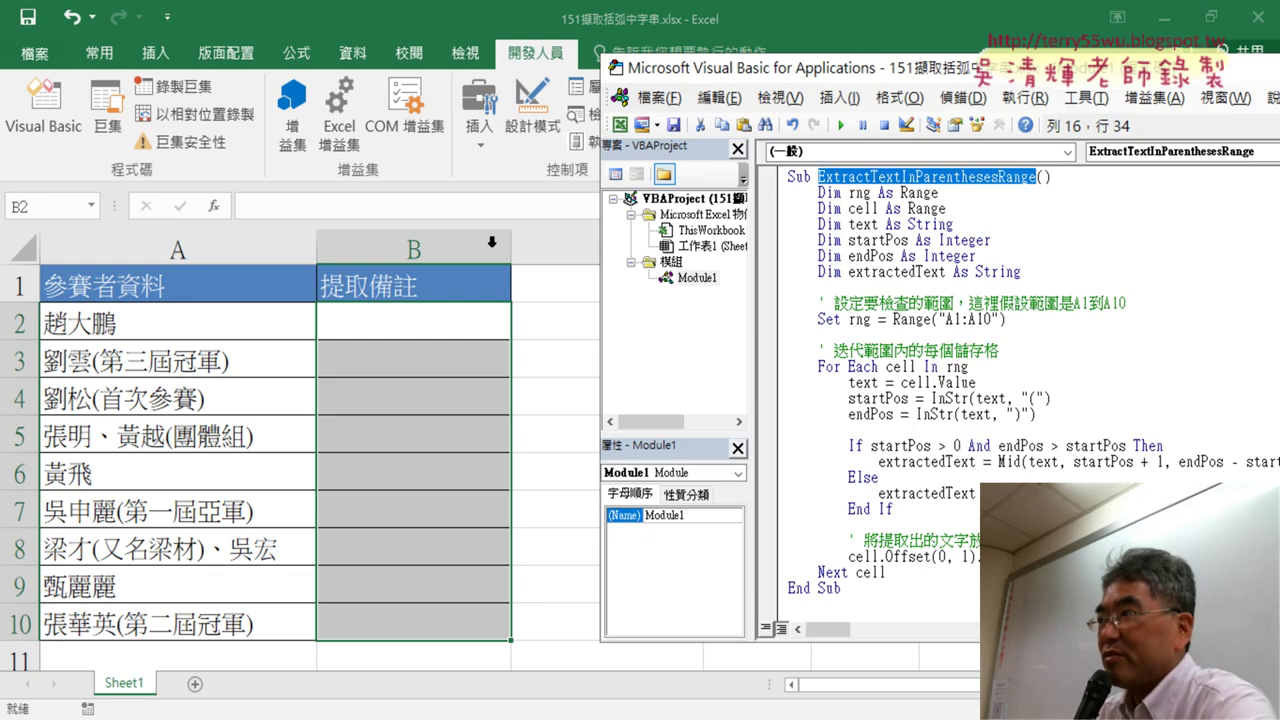
left_click(958, 369)
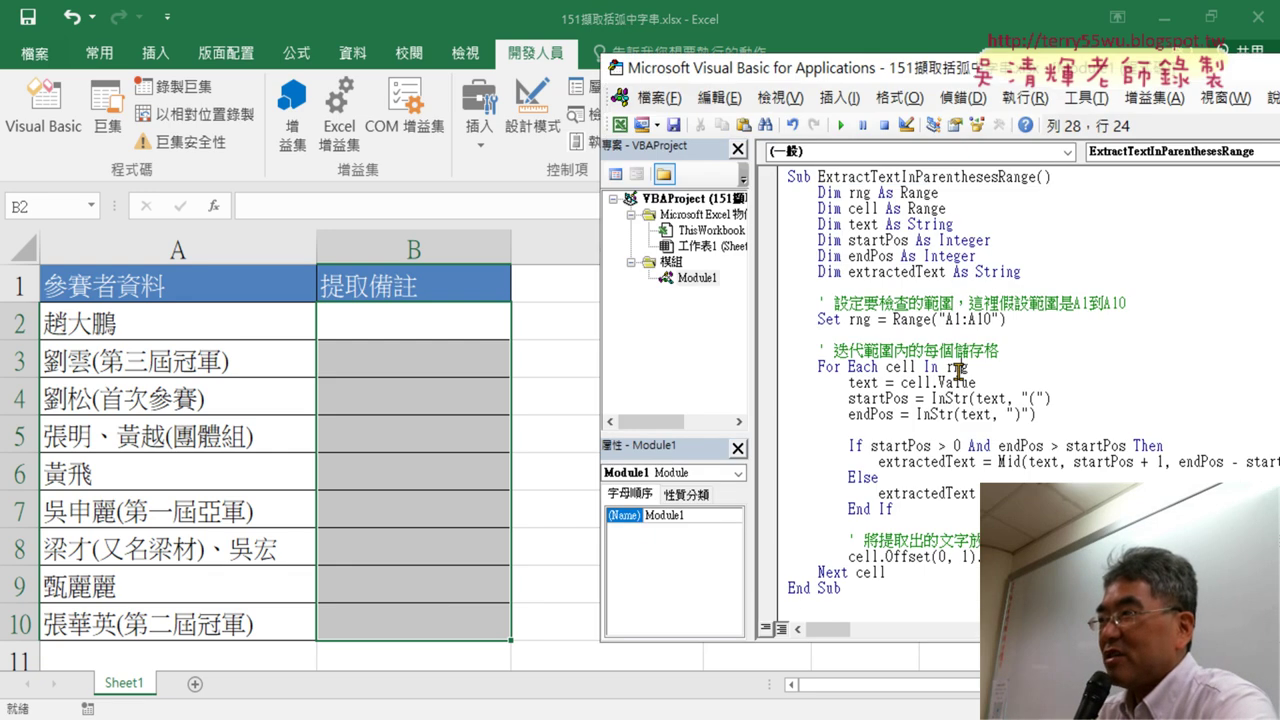
left_click(841, 125)
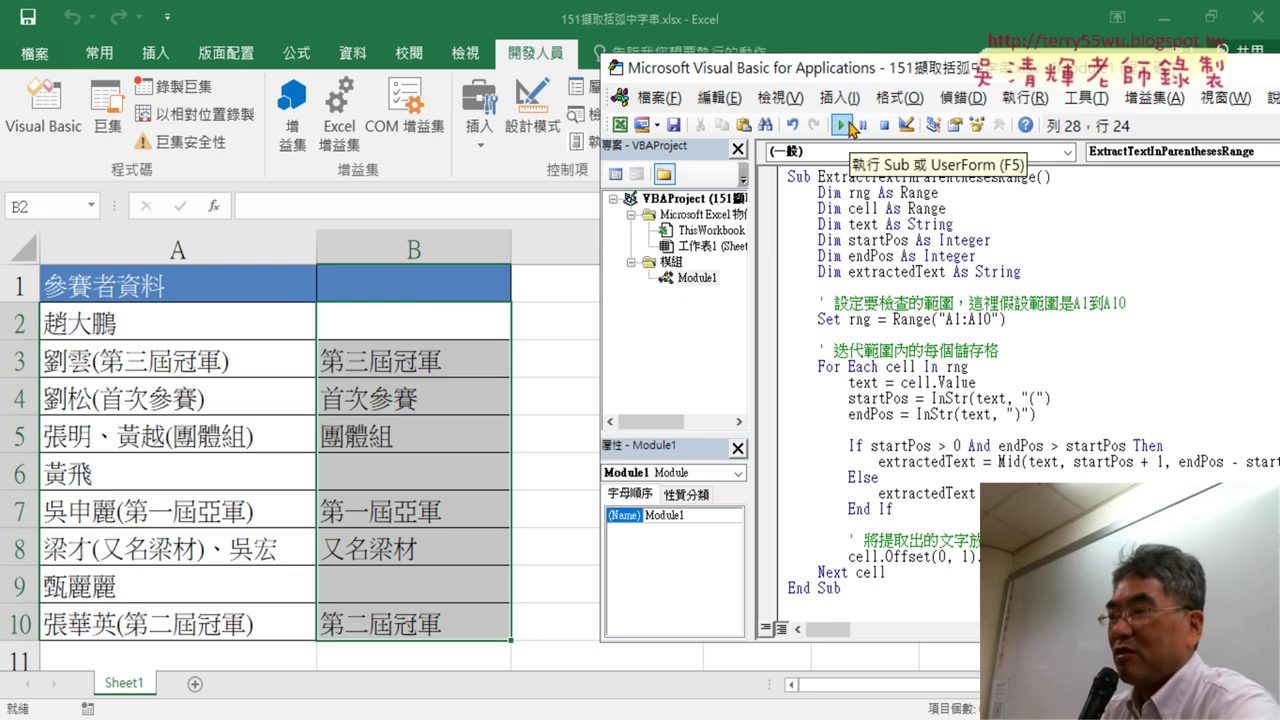
left_click(379, 289)
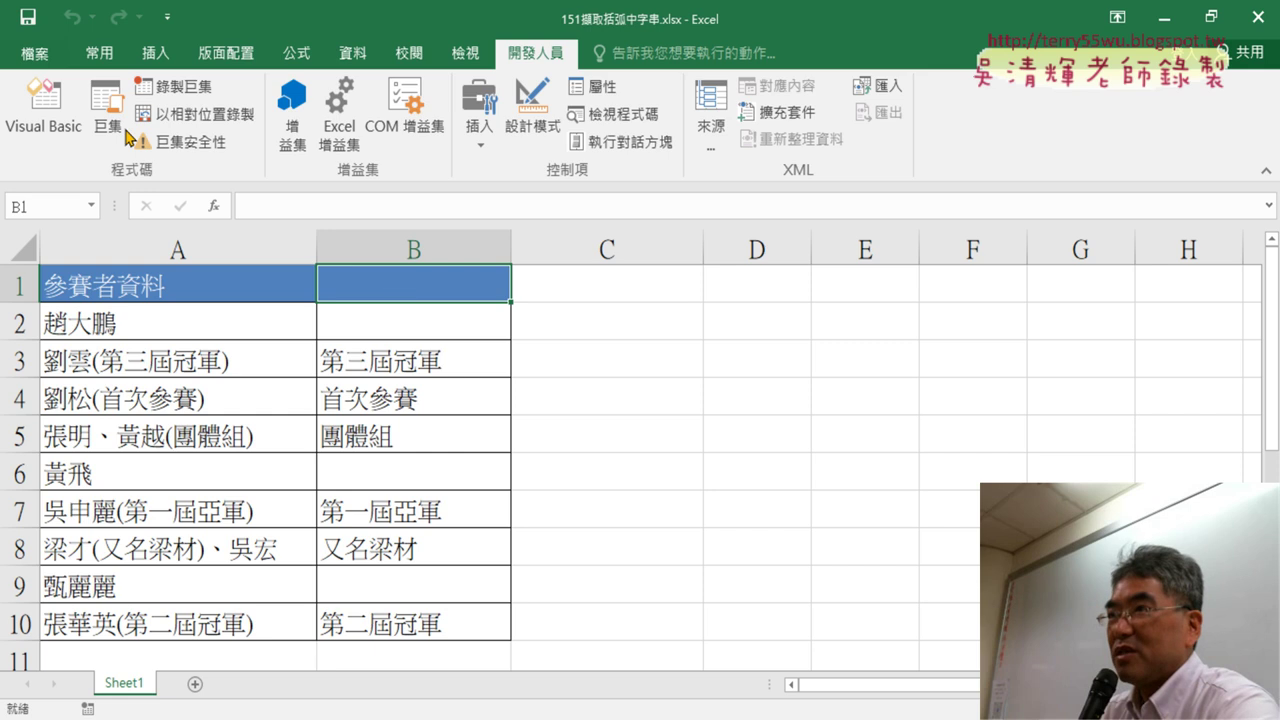
left_click(43, 112)
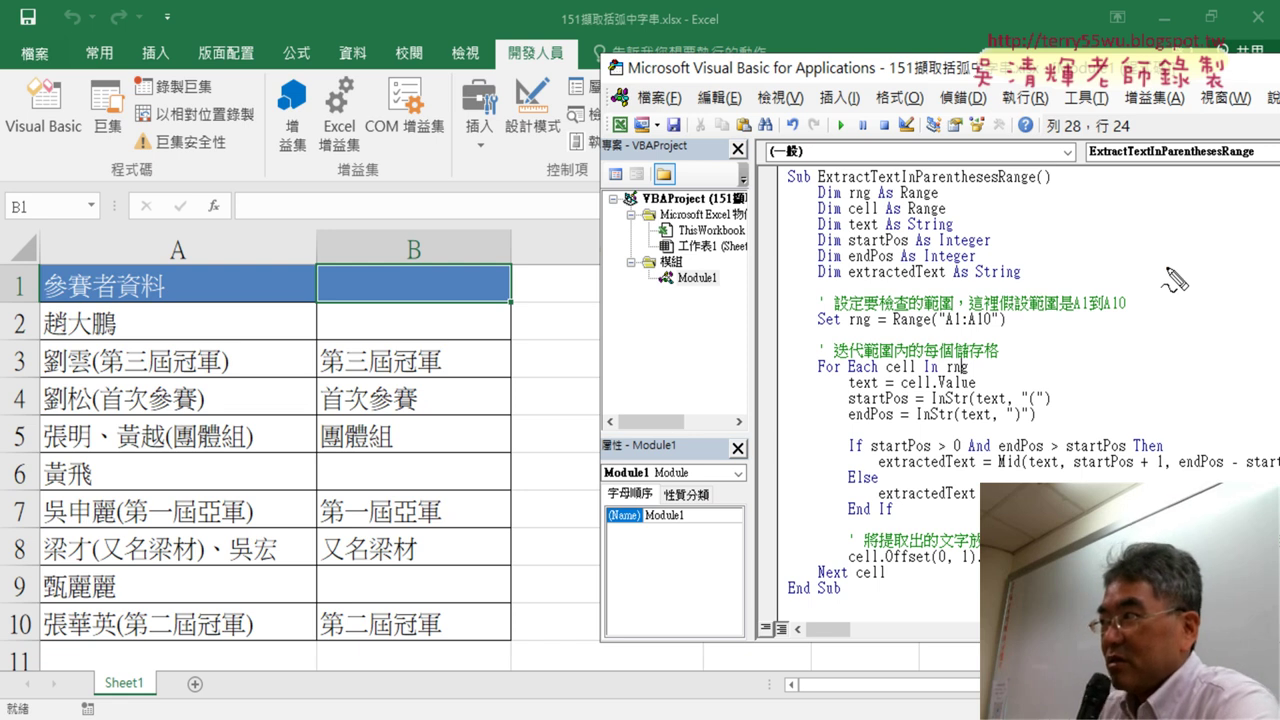
Step: Clear the screen annotations and bring Sheet1 back in front of the VBA editor
left_click_drag(1072, 312, 1126, 311)
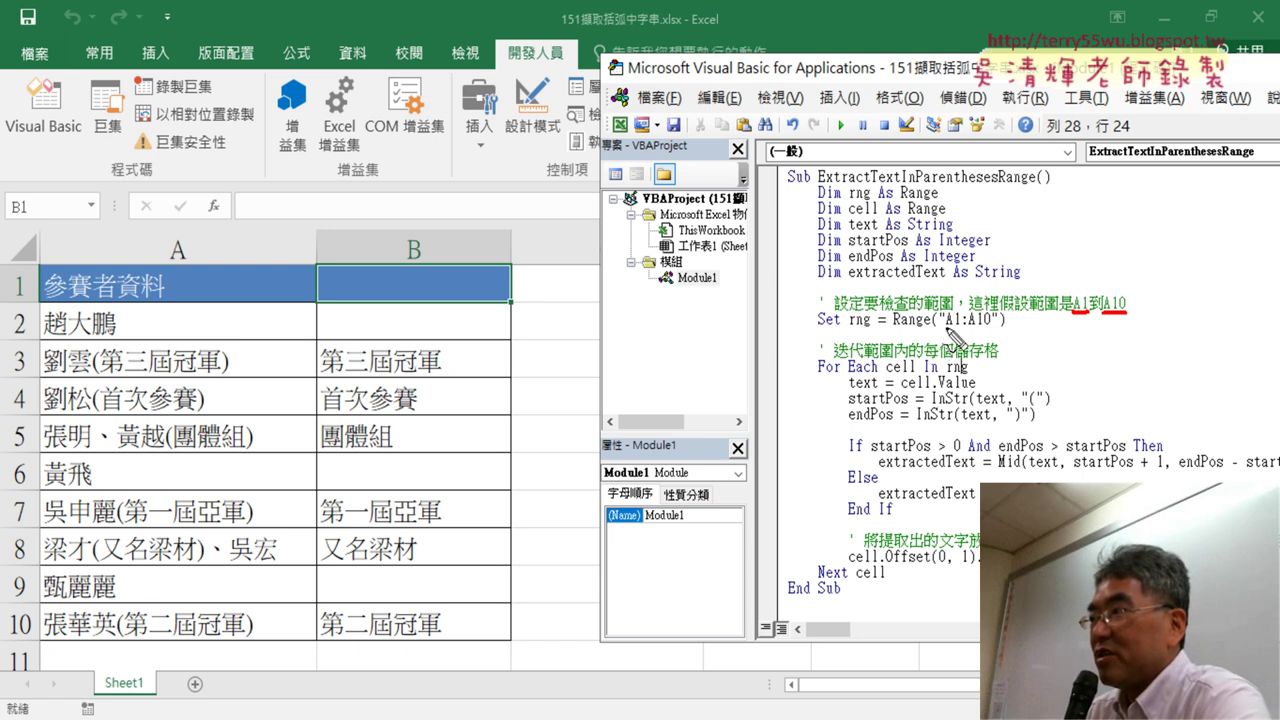
left_click_drag(945, 325, 990, 325)
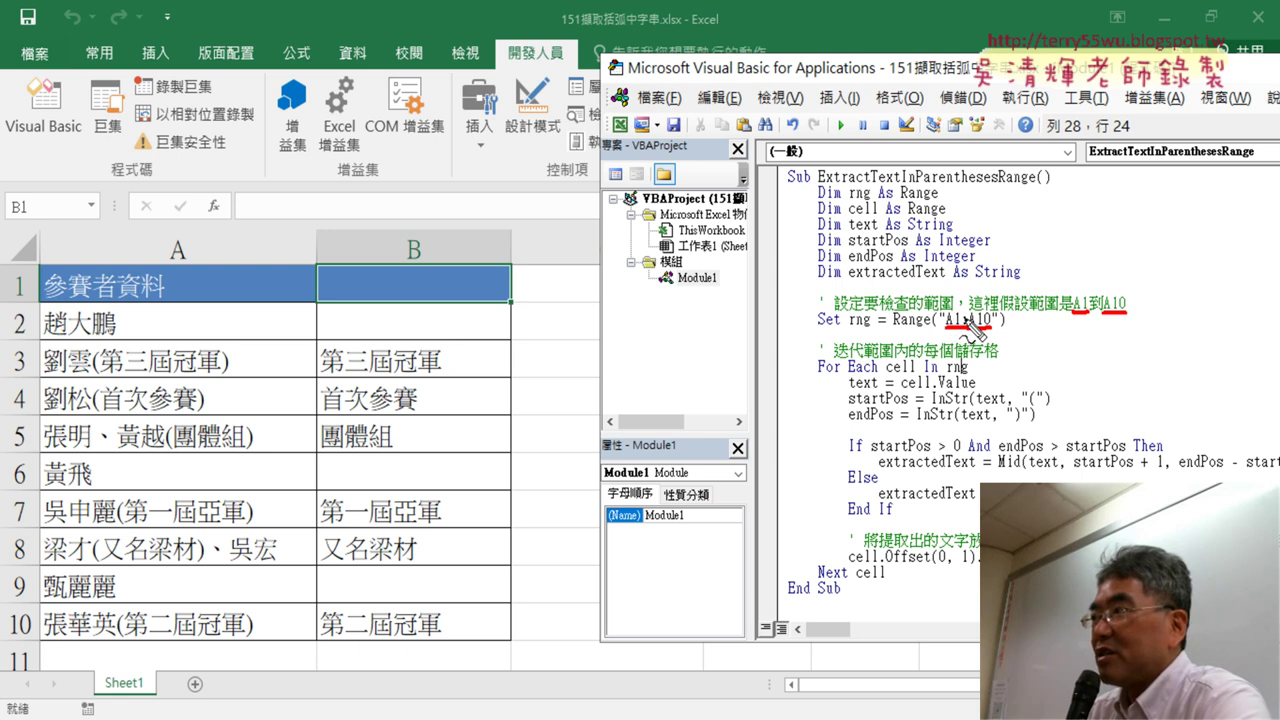
left_click_drag(893, 333, 930, 333)
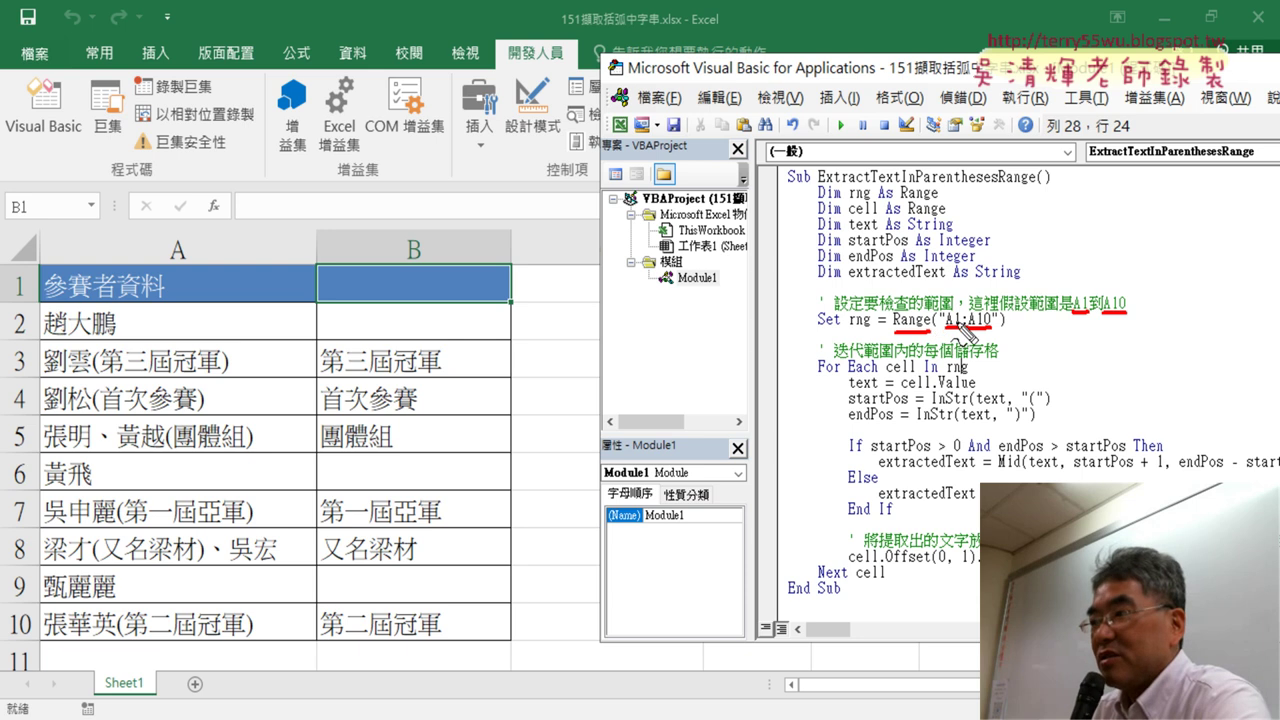
key("Escape")
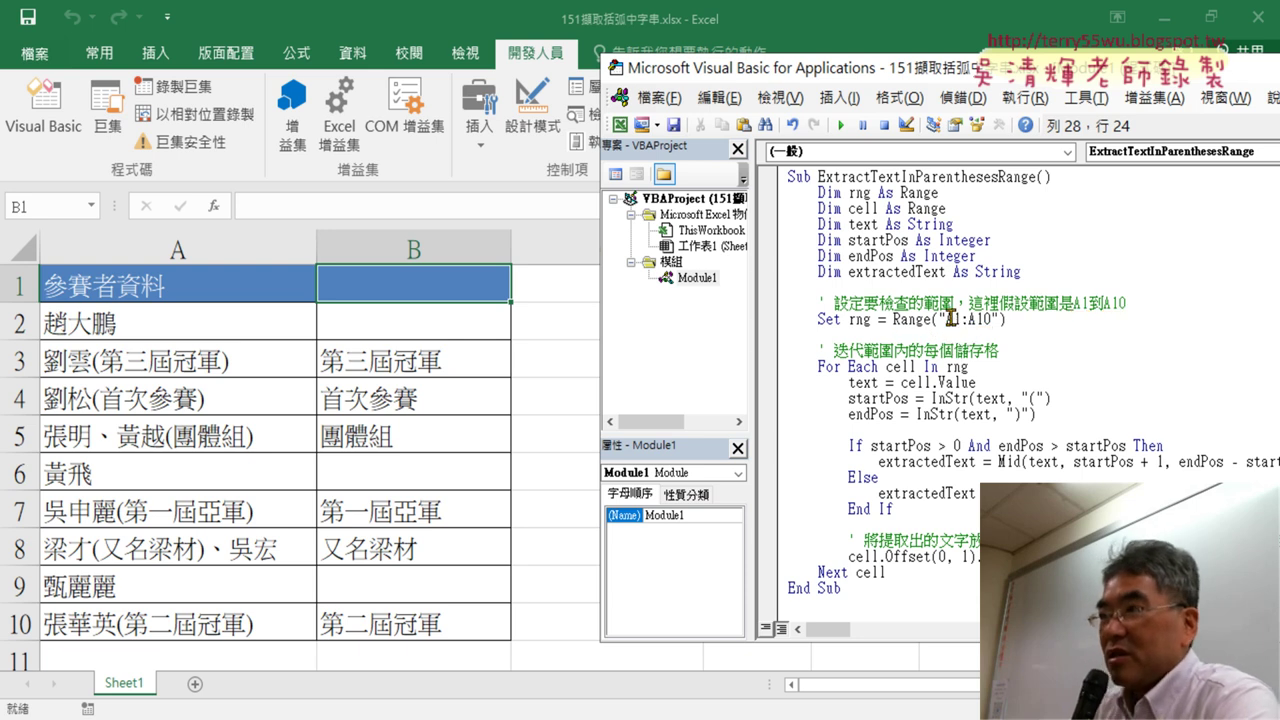
left_click(366, 279)
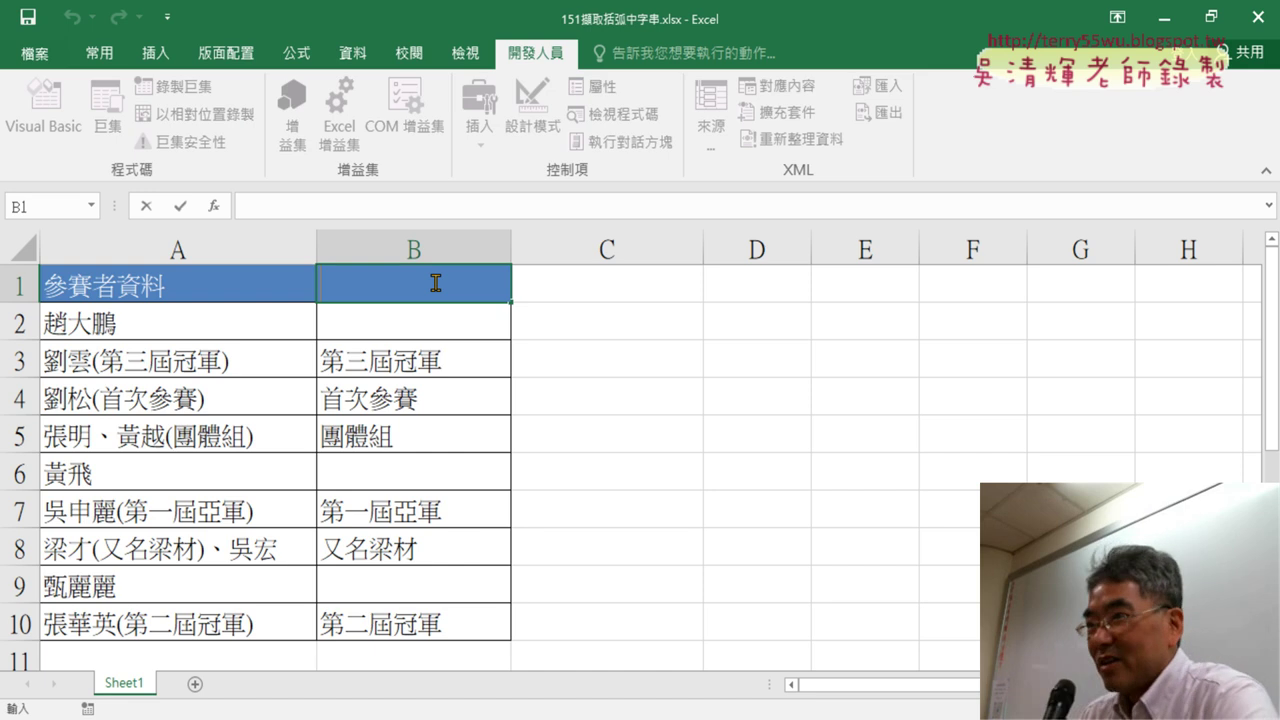
Step: Copy the word 資料 from the A1 title into cell B1 as a header
key("Return")
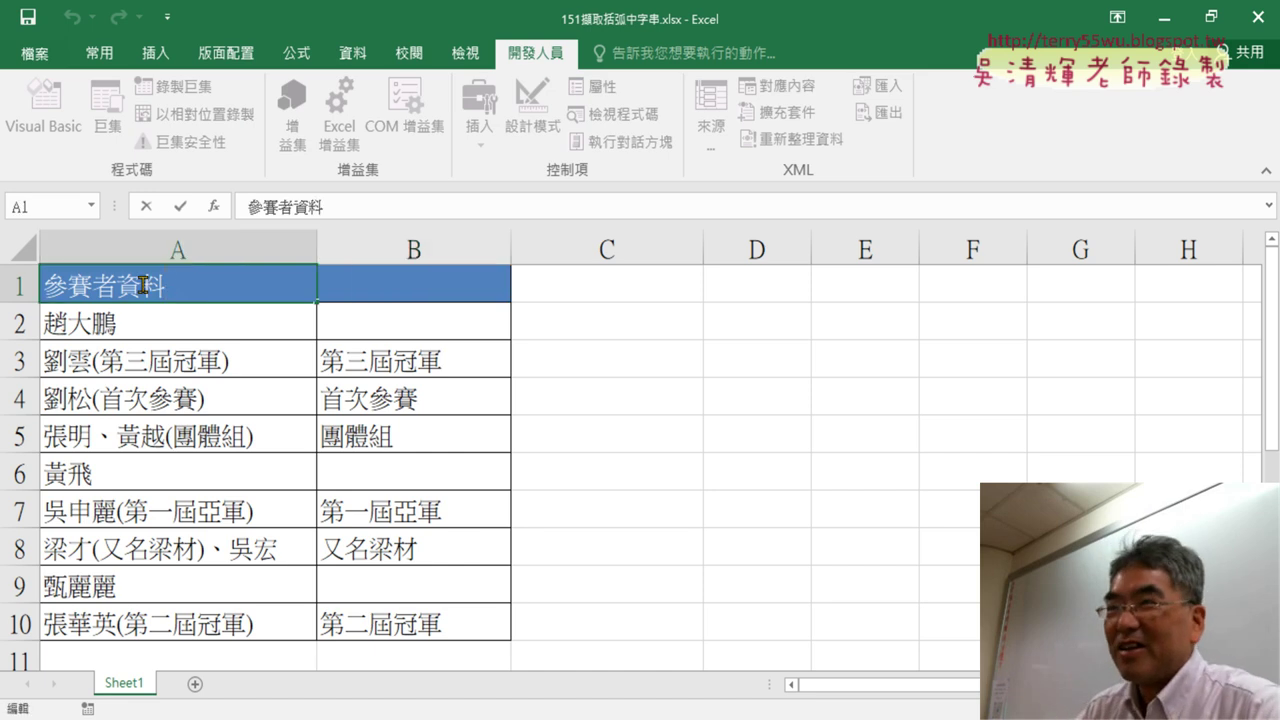
double_click(143, 286)
key("ctrl+c")
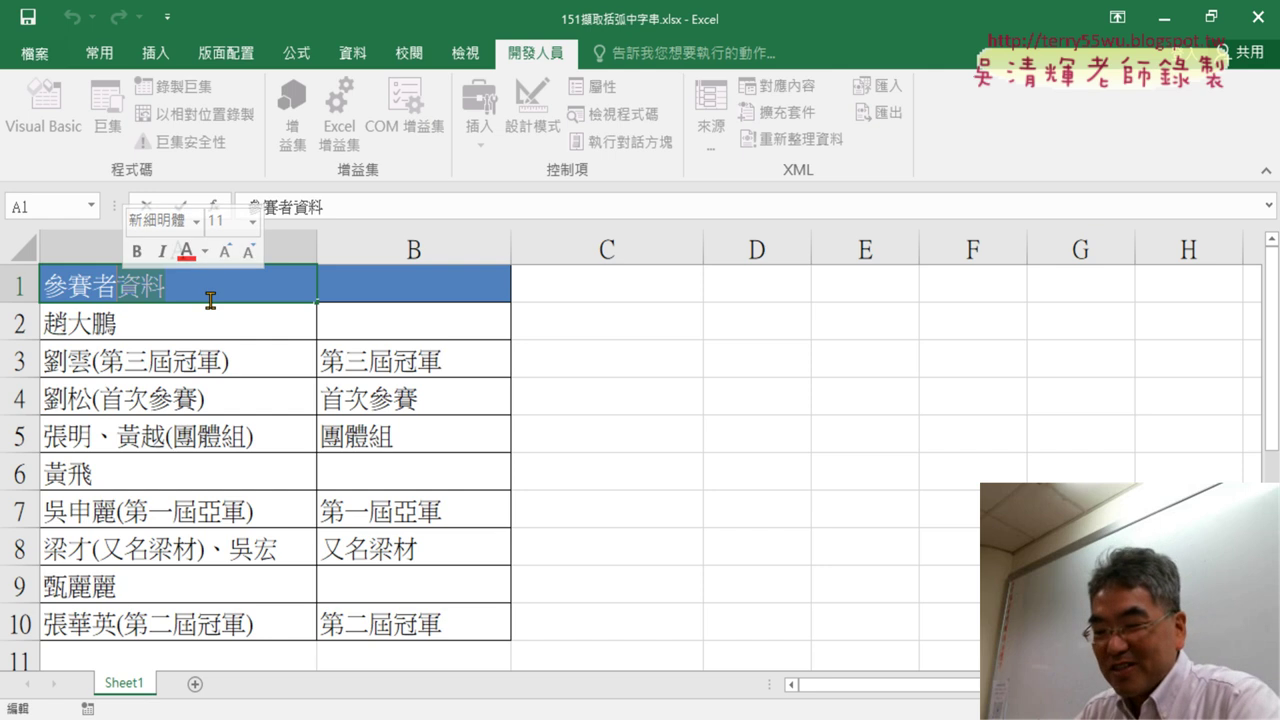
left_click(378, 276)
key("ctrl+v")
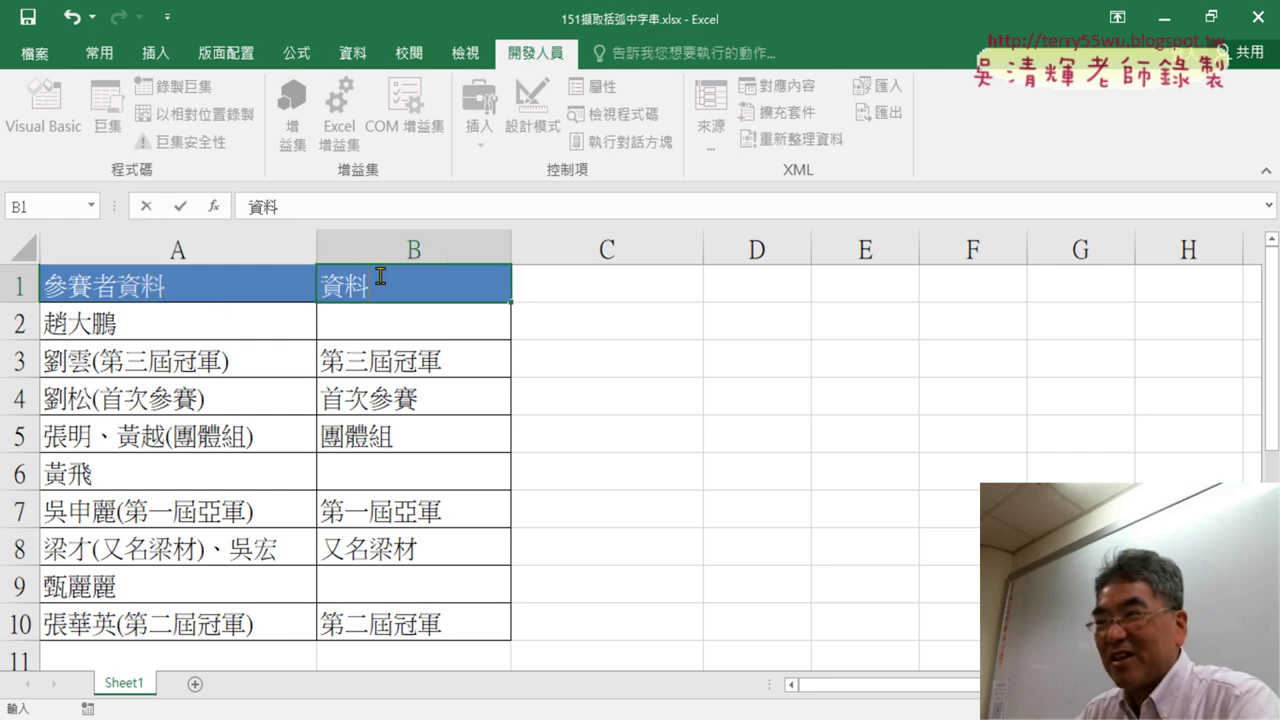
left_click(634, 311)
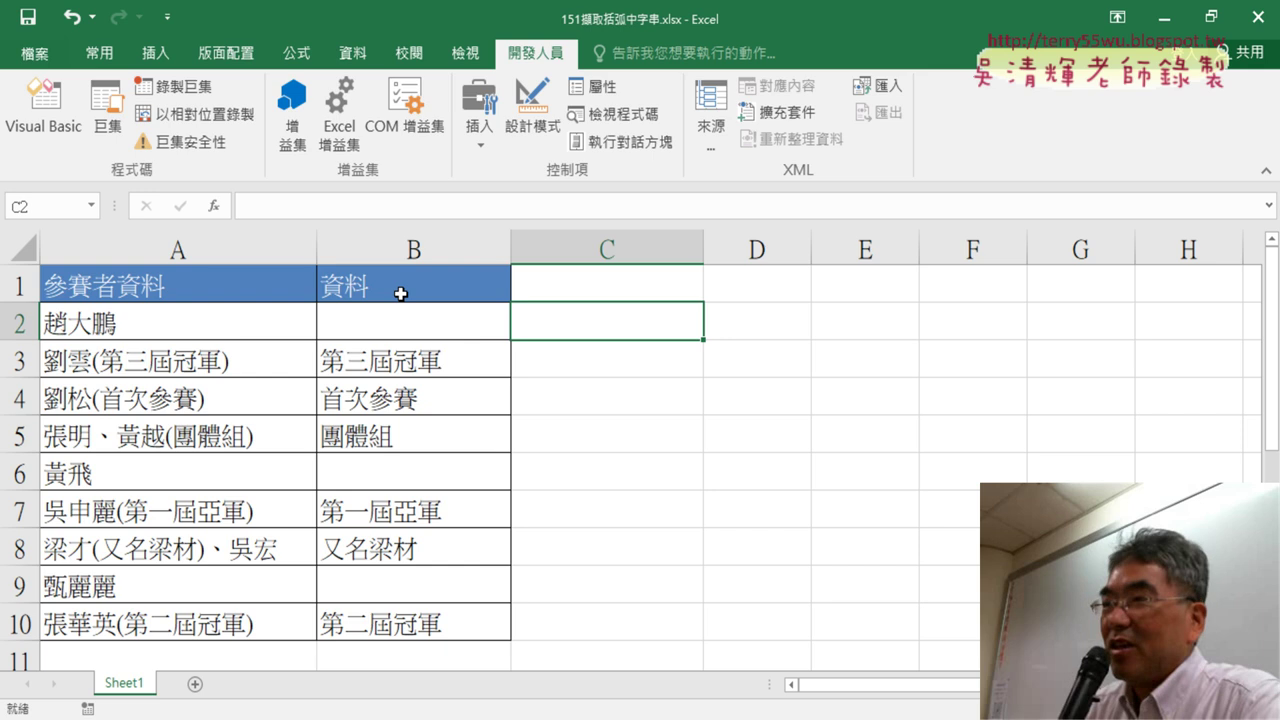
Step: Change the macro's Range("A1:A10") to Range("A2:A10")
left_click(44, 108)
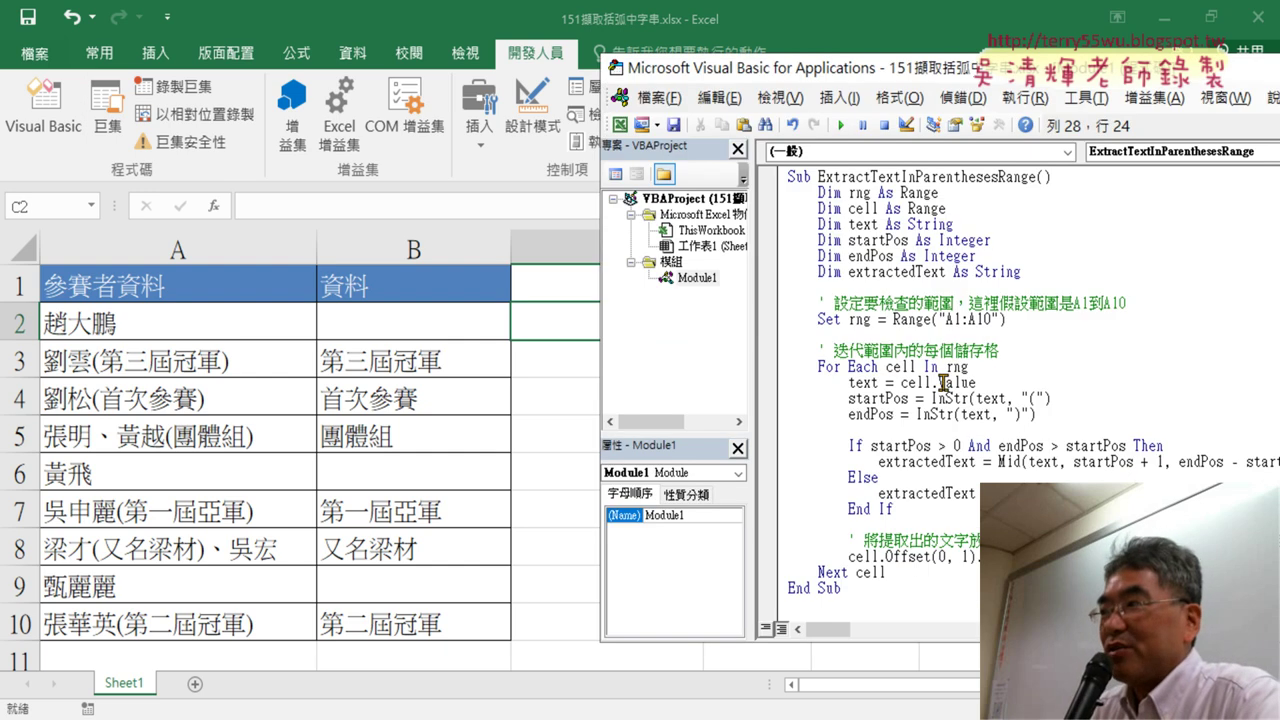
left_click(963, 318)
left_click_drag(952, 318, 957, 319)
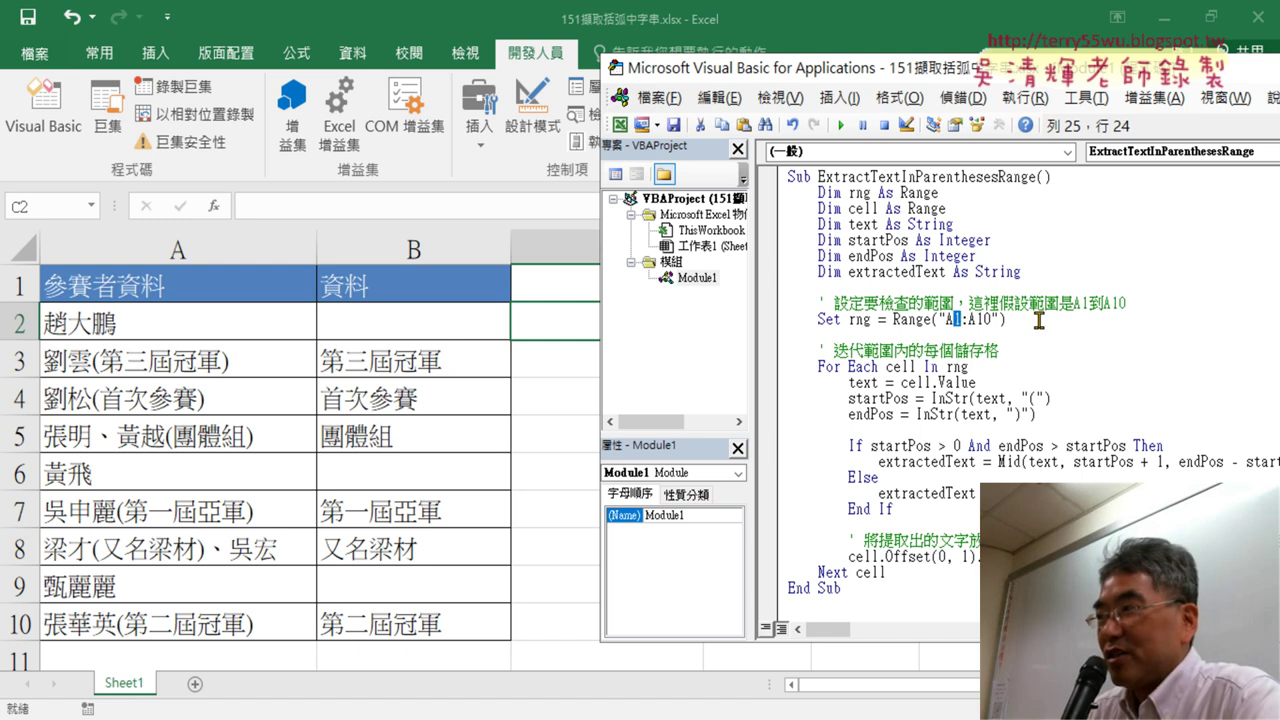
type("2")
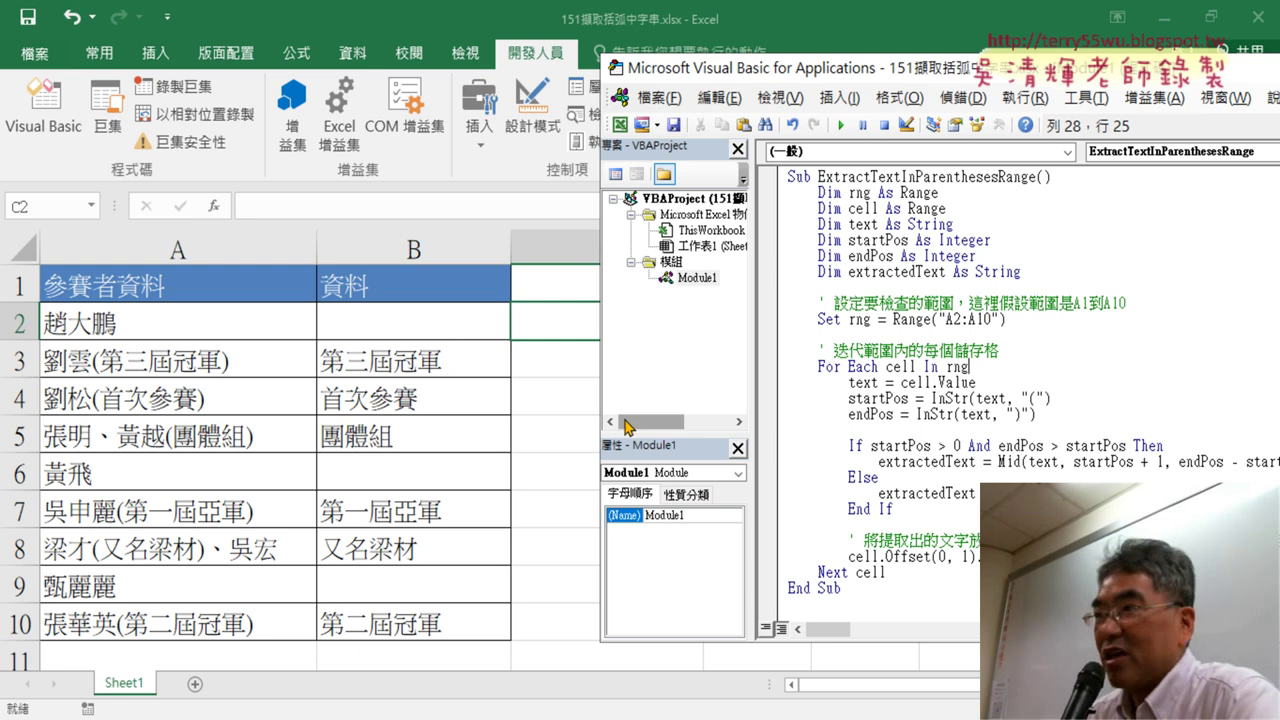
Step: Clear B2:B10 and rerun the macro to refill column B
left_click_drag(420, 323, 424, 619)
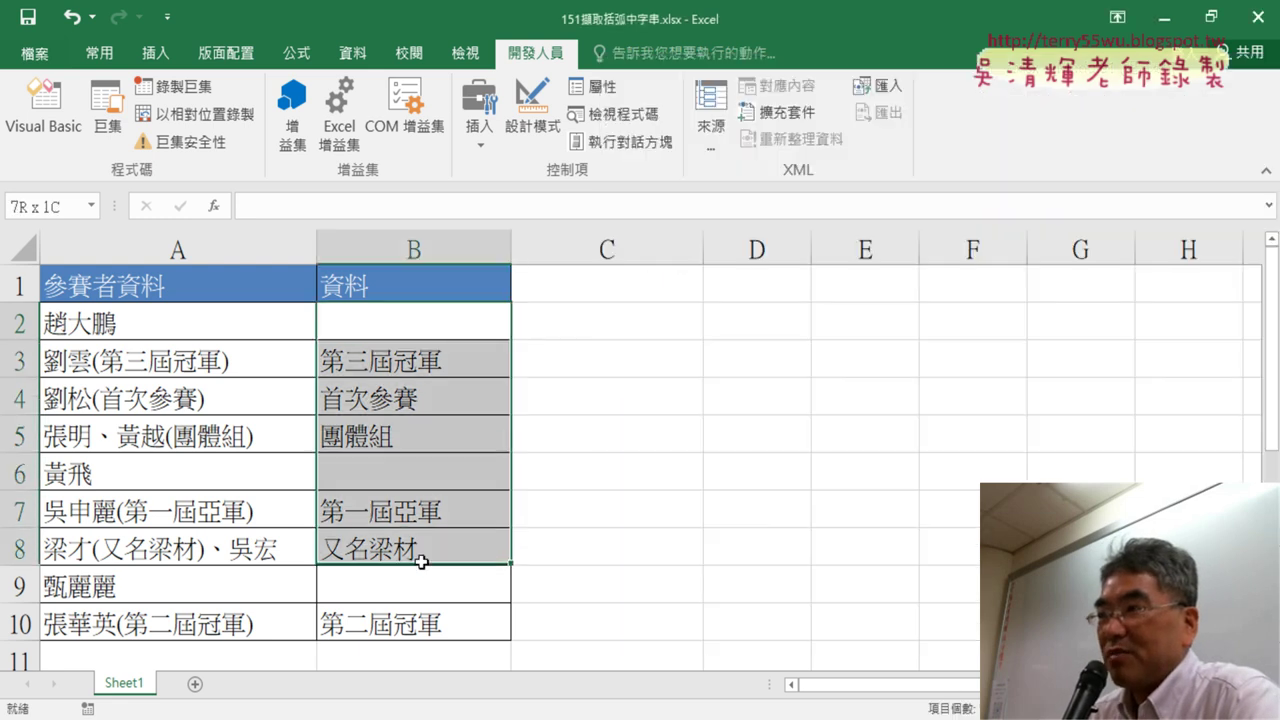
key("Delete")
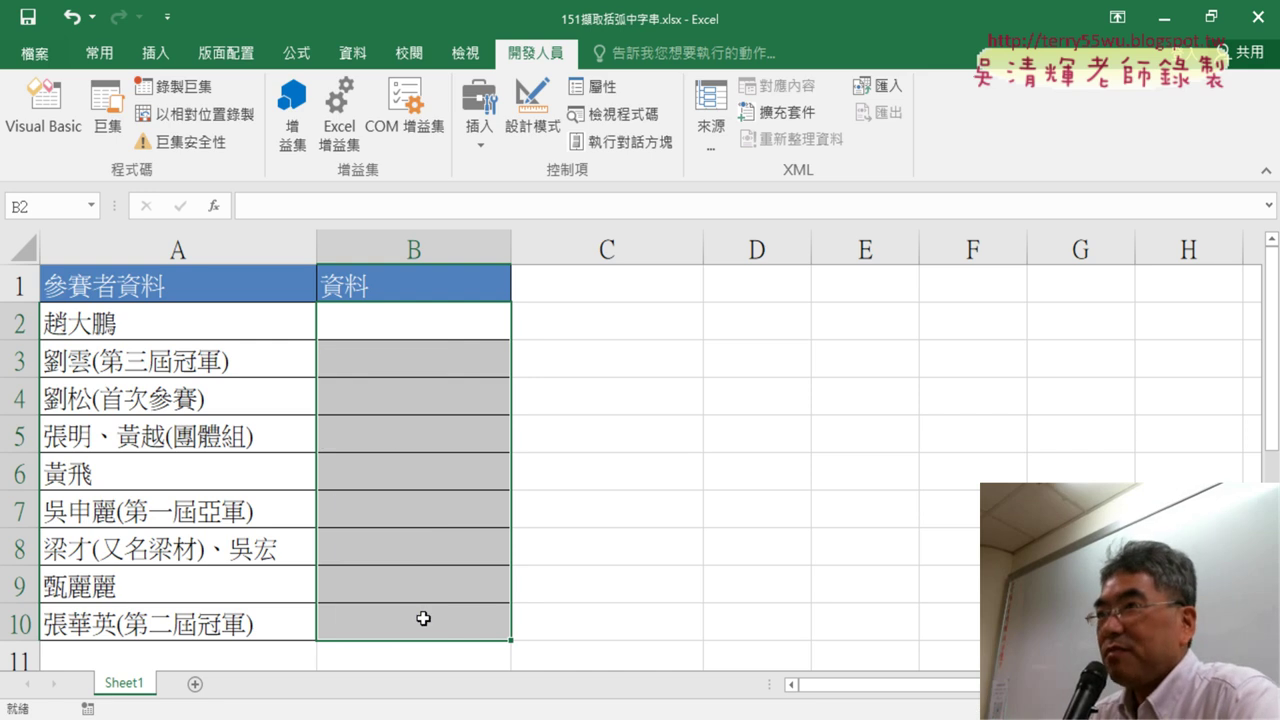
left_click(44, 112)
left_click(886, 413)
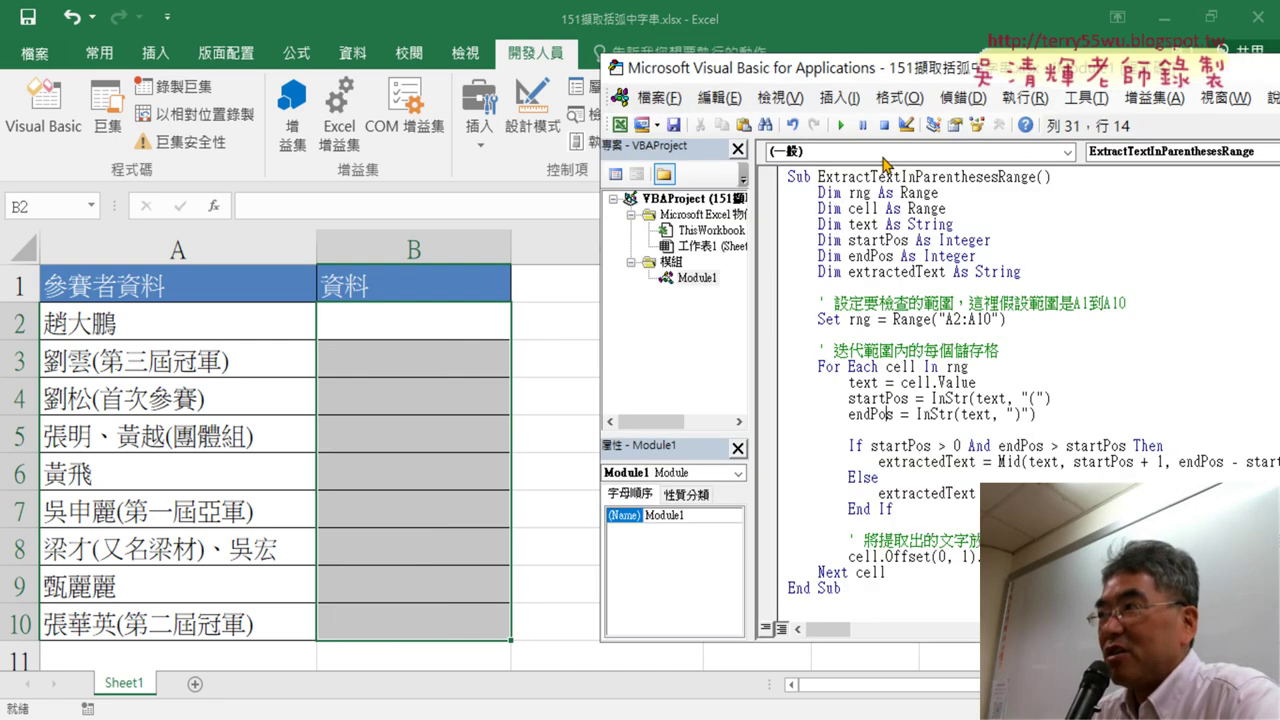
left_click(843, 125)
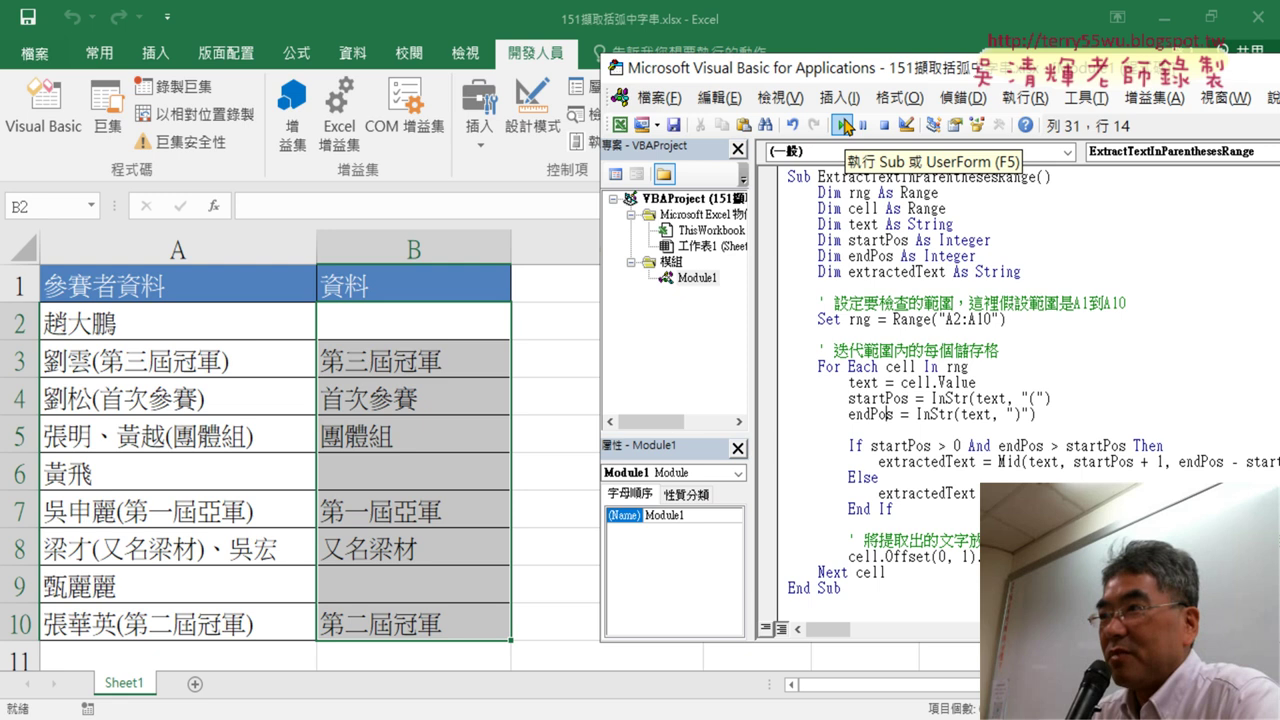
left_click_drag(1006, 318, 893, 318)
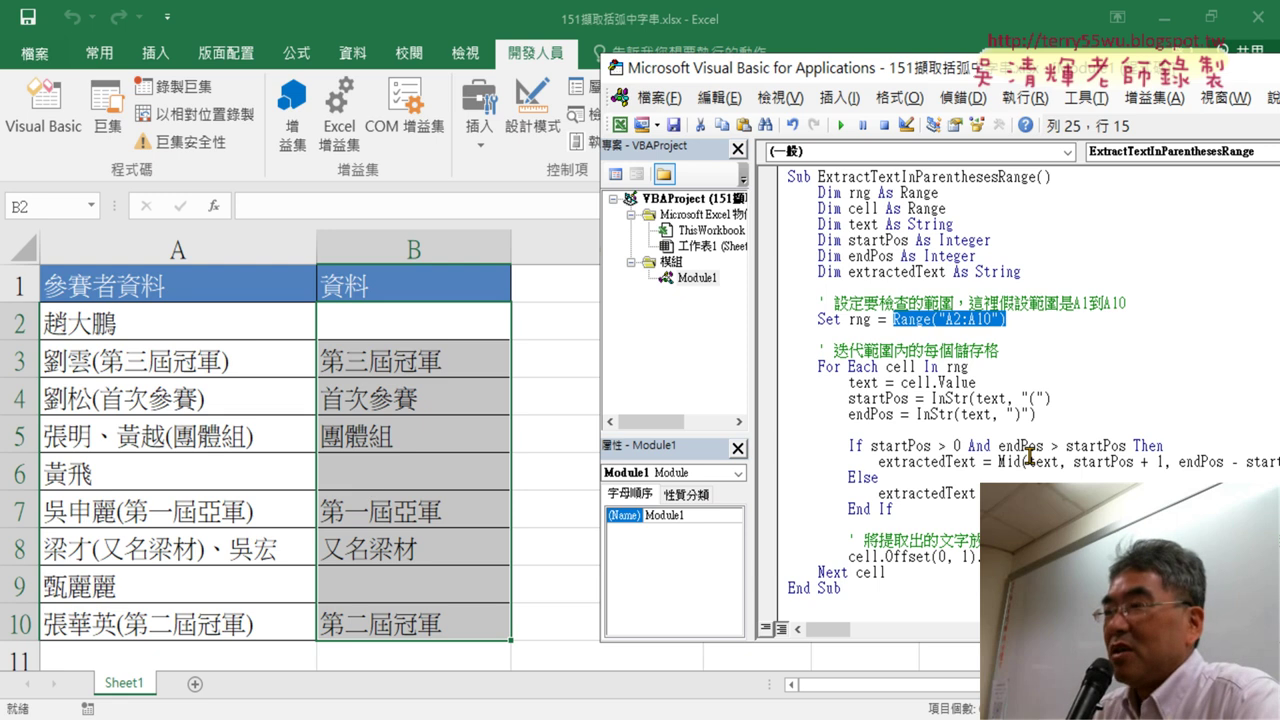
Step: Replace the Sub name ExtractTextInParenthesesRange with 括弧字串, then drag the code window right
scroll(955, 352, "up", 1)
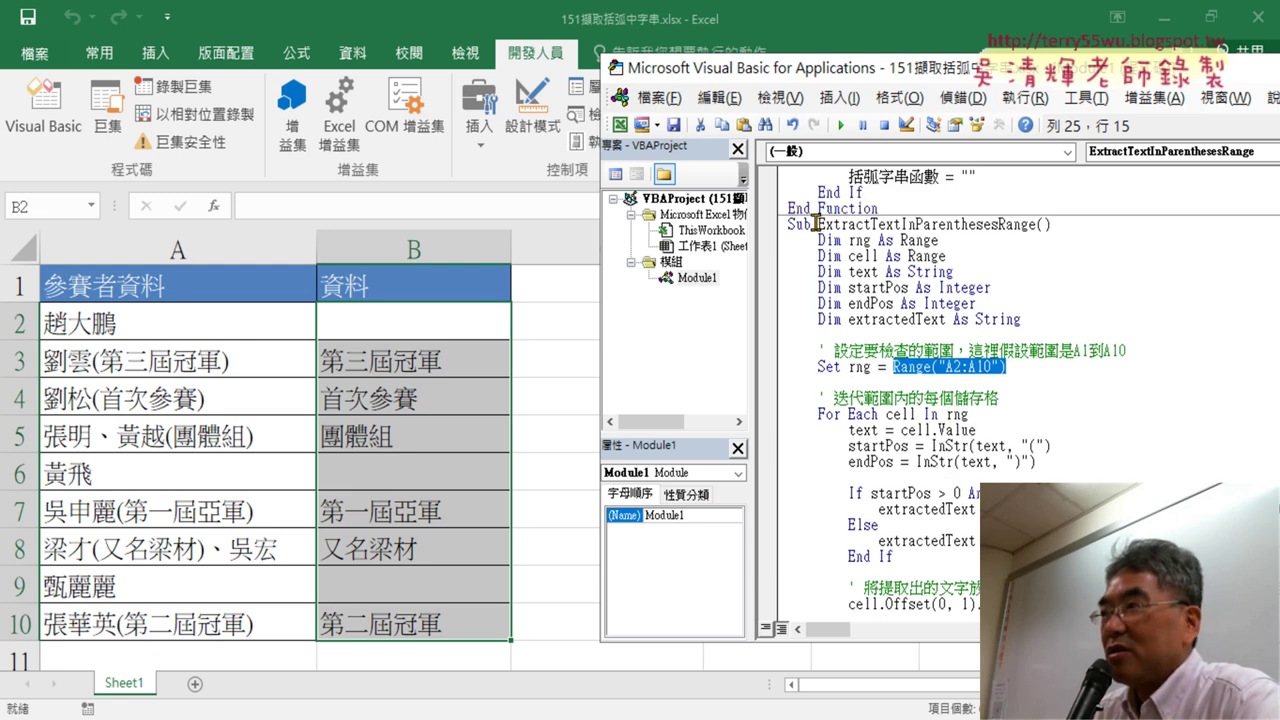
left_click_drag(817, 224, 1038, 224)
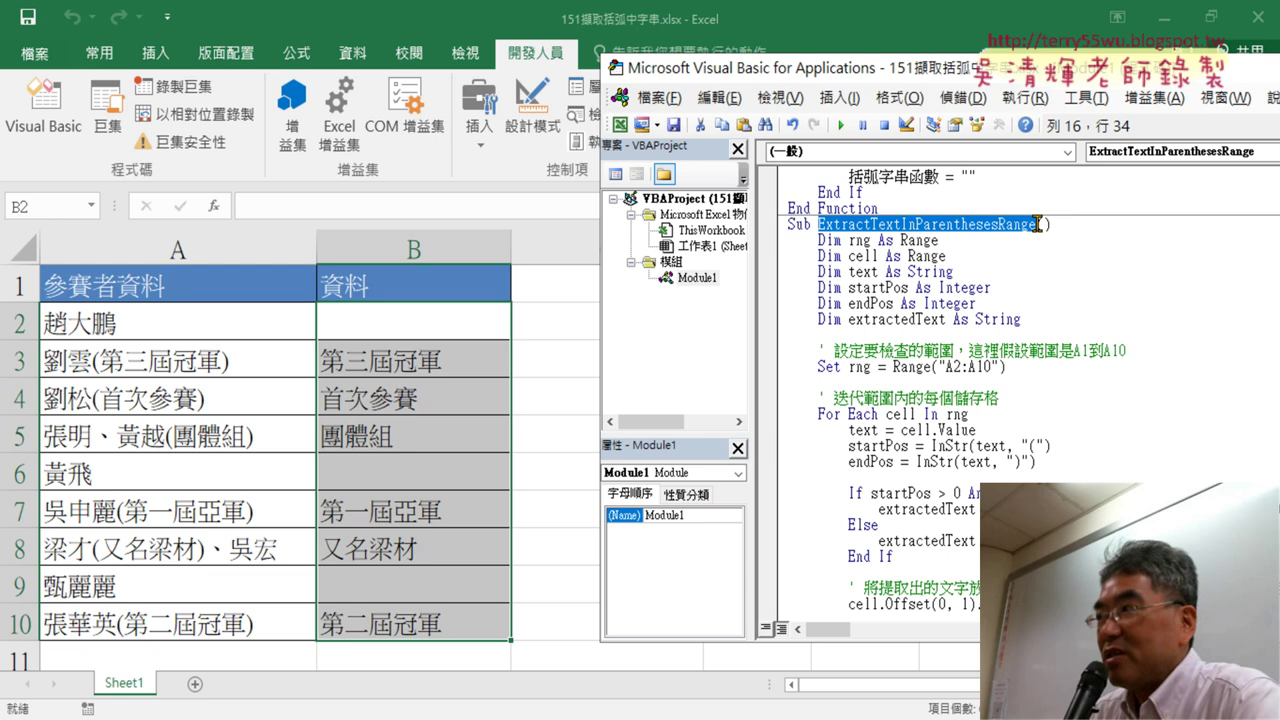
scroll(1038, 240, "up", 4)
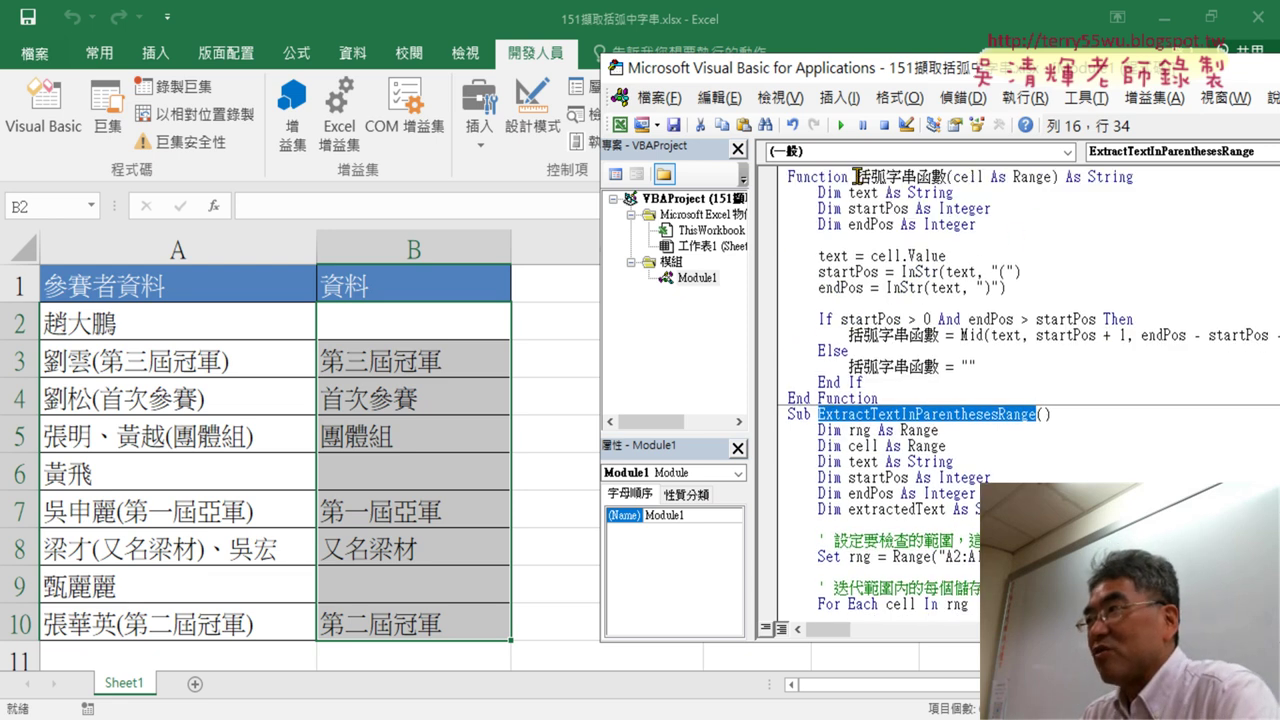
left_click_drag(856, 177, 900, 177)
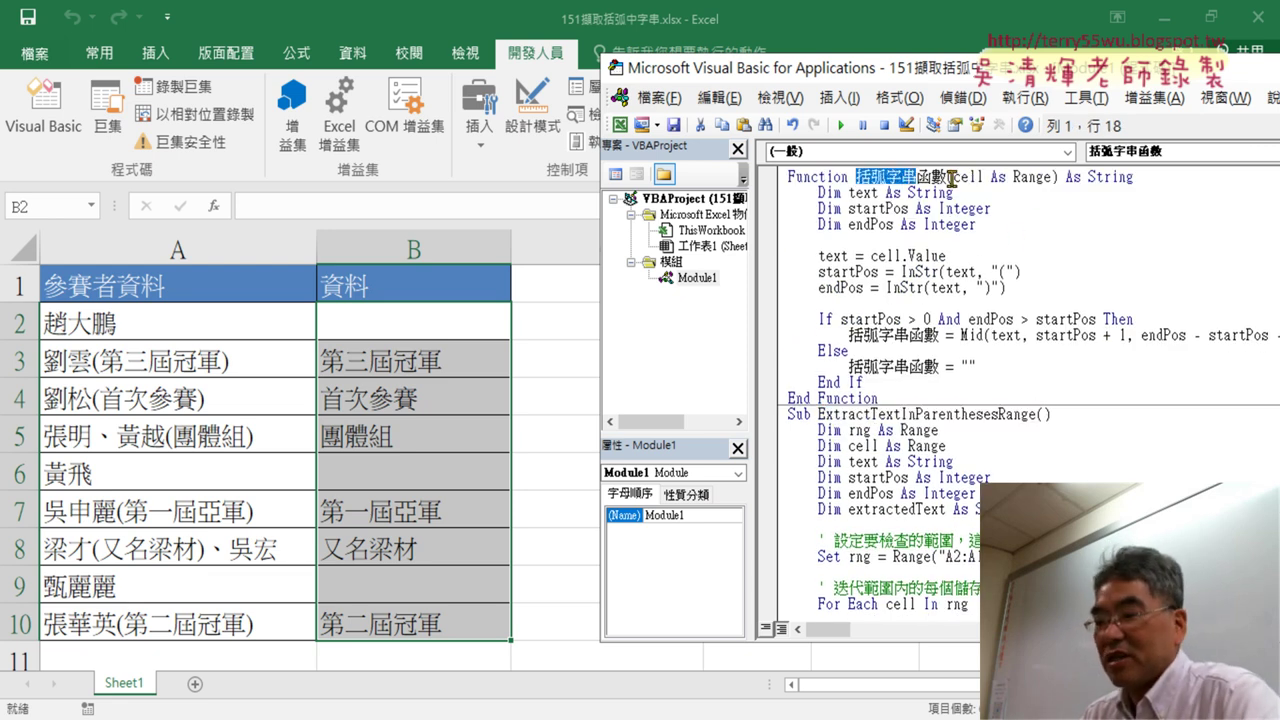
left_click(820, 414)
left_click_drag(820, 414, 897, 414)
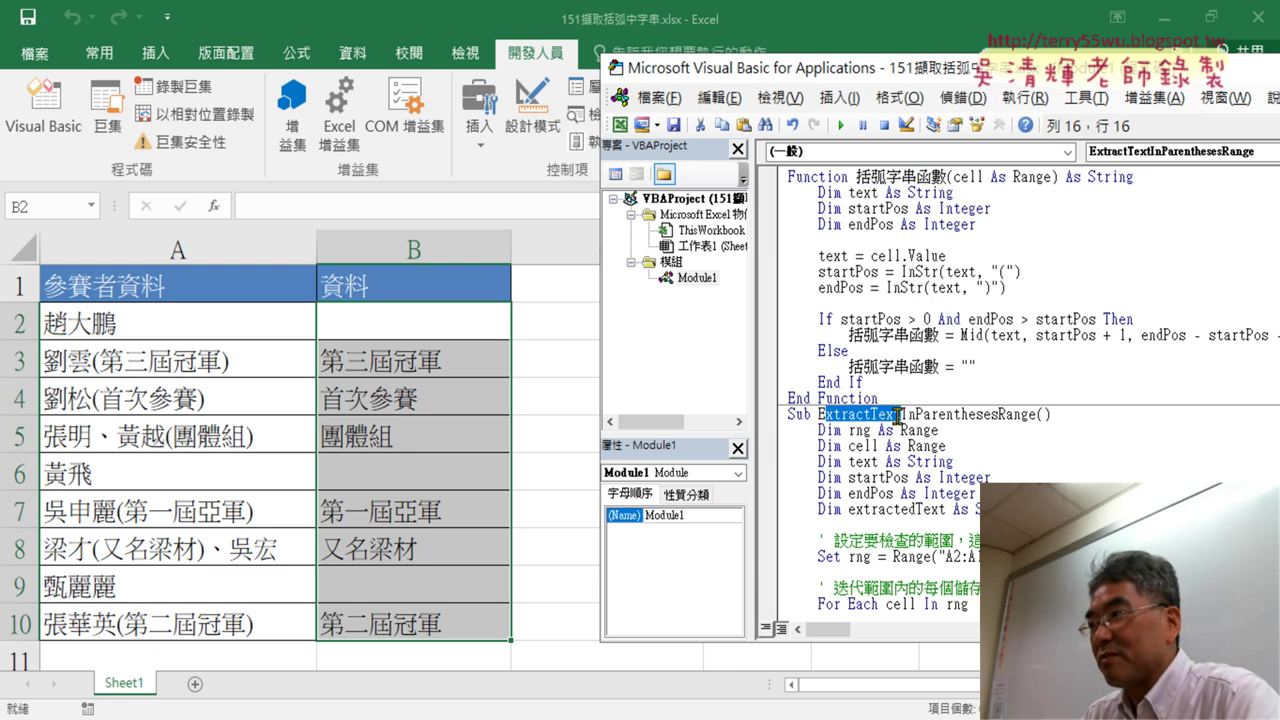
left_click_drag(1035, 414, 818, 414)
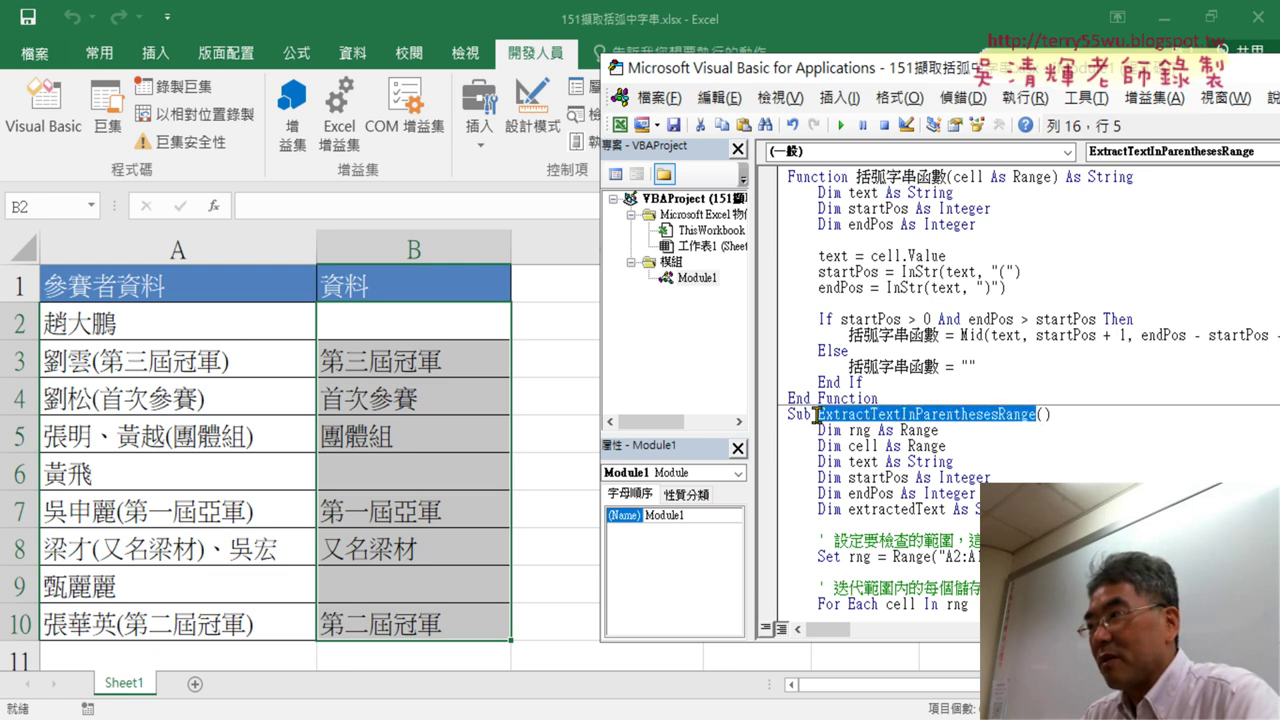
type("括弧字串")
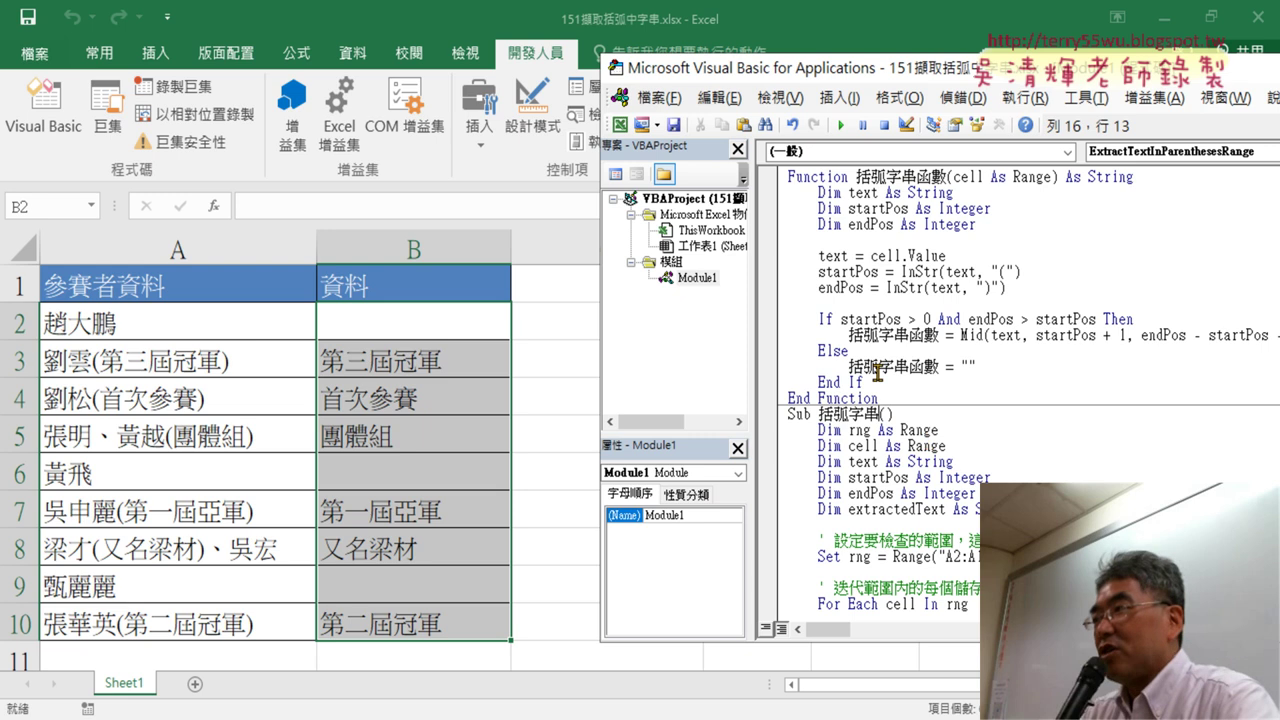
left_click_drag(888, 78, 1040, 72)
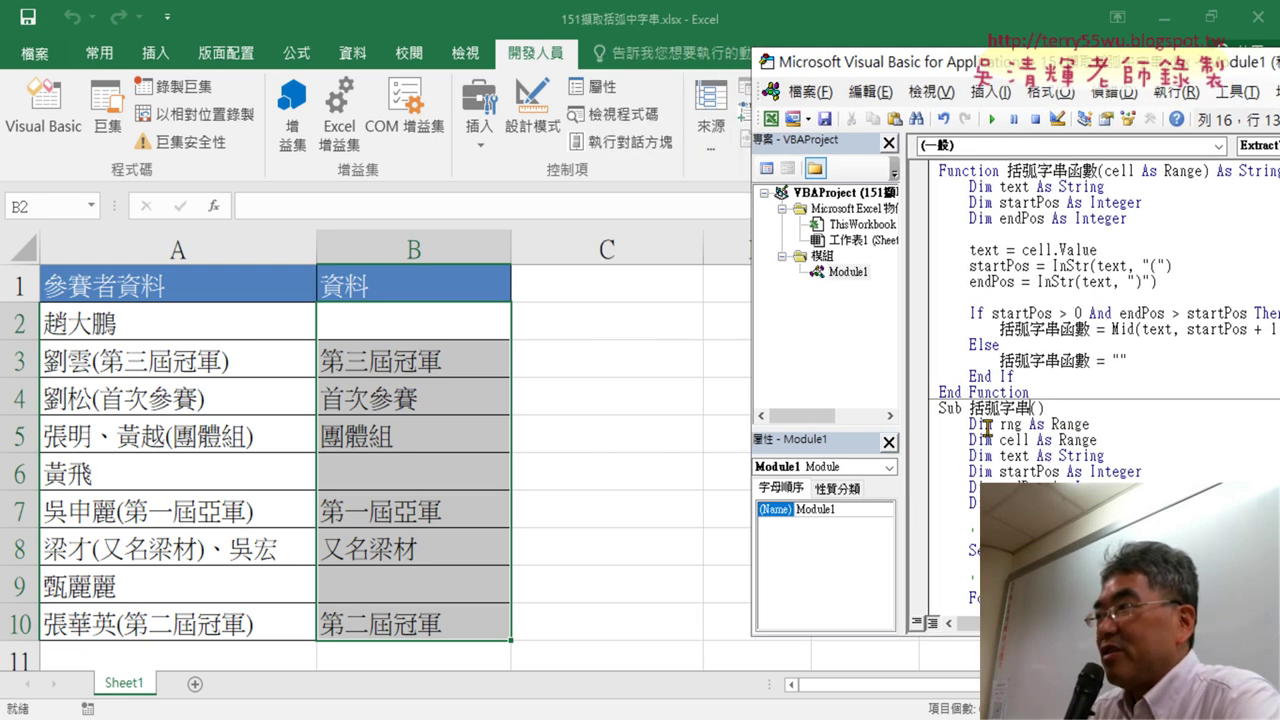
Step: Draw a form button beside column B and assign it the 括弧字串 macro
left_click(477, 148)
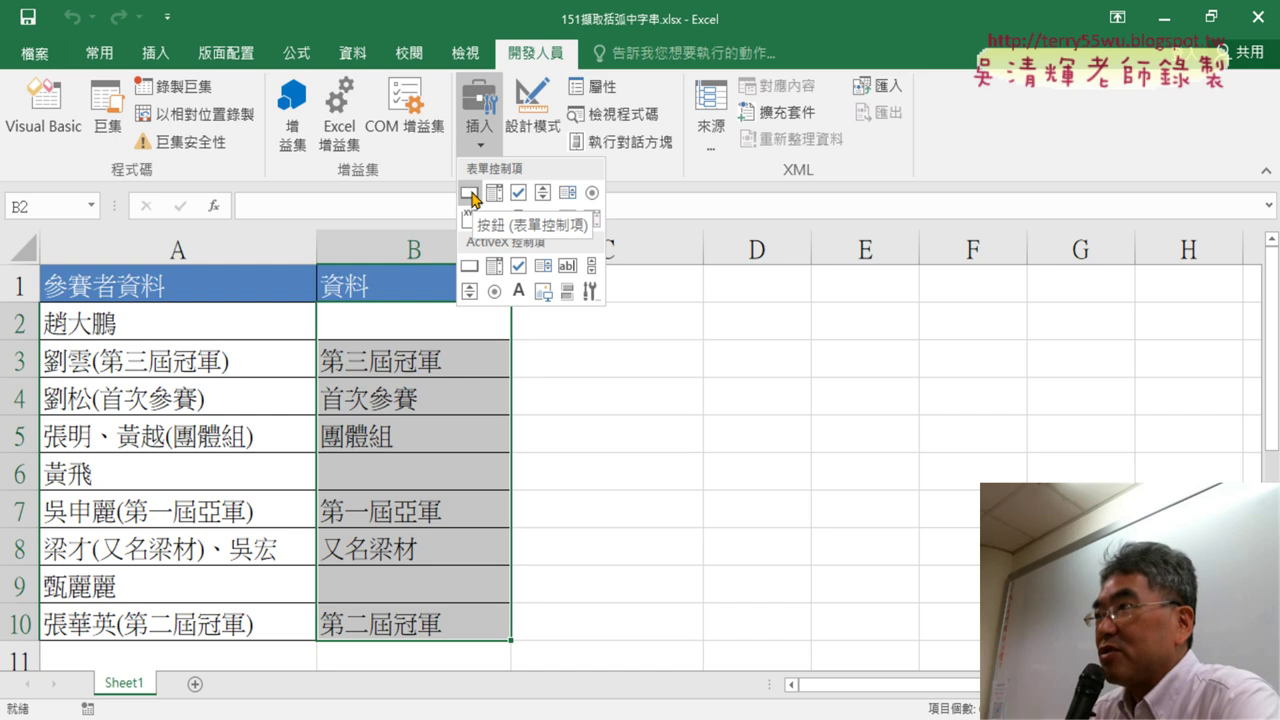
left_click(470, 192)
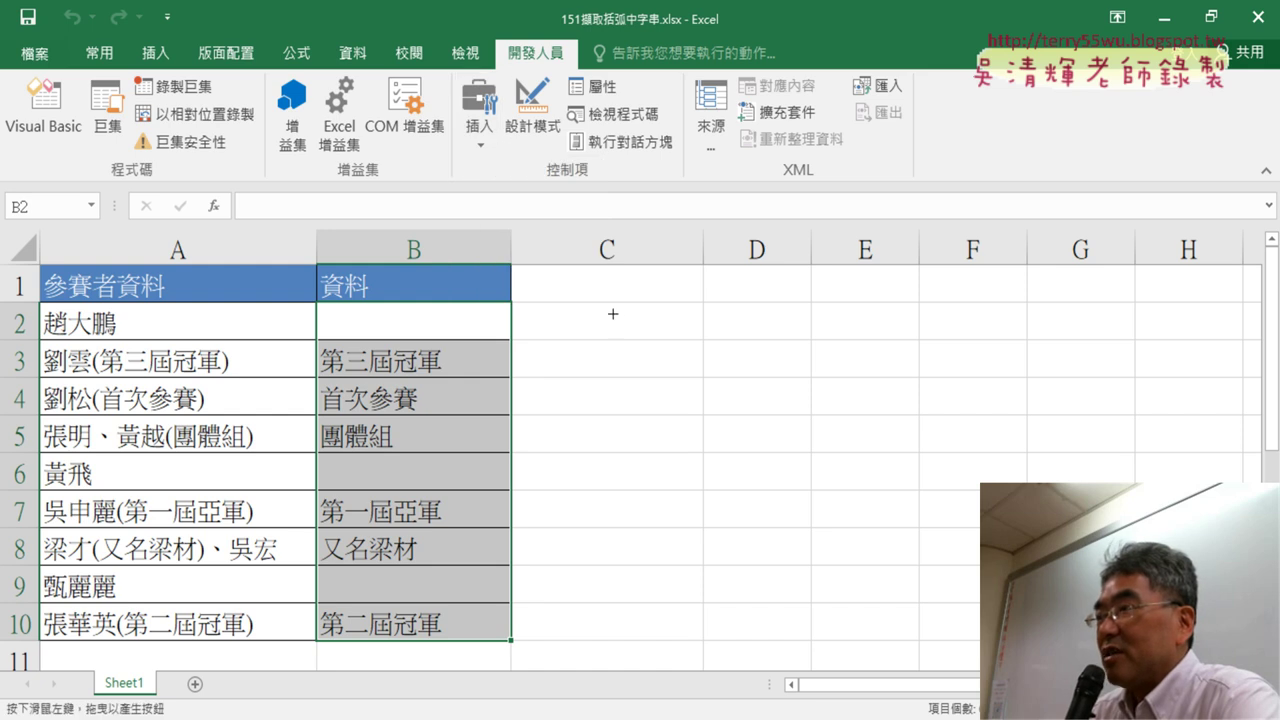
left_click_drag(619, 309, 894, 366)
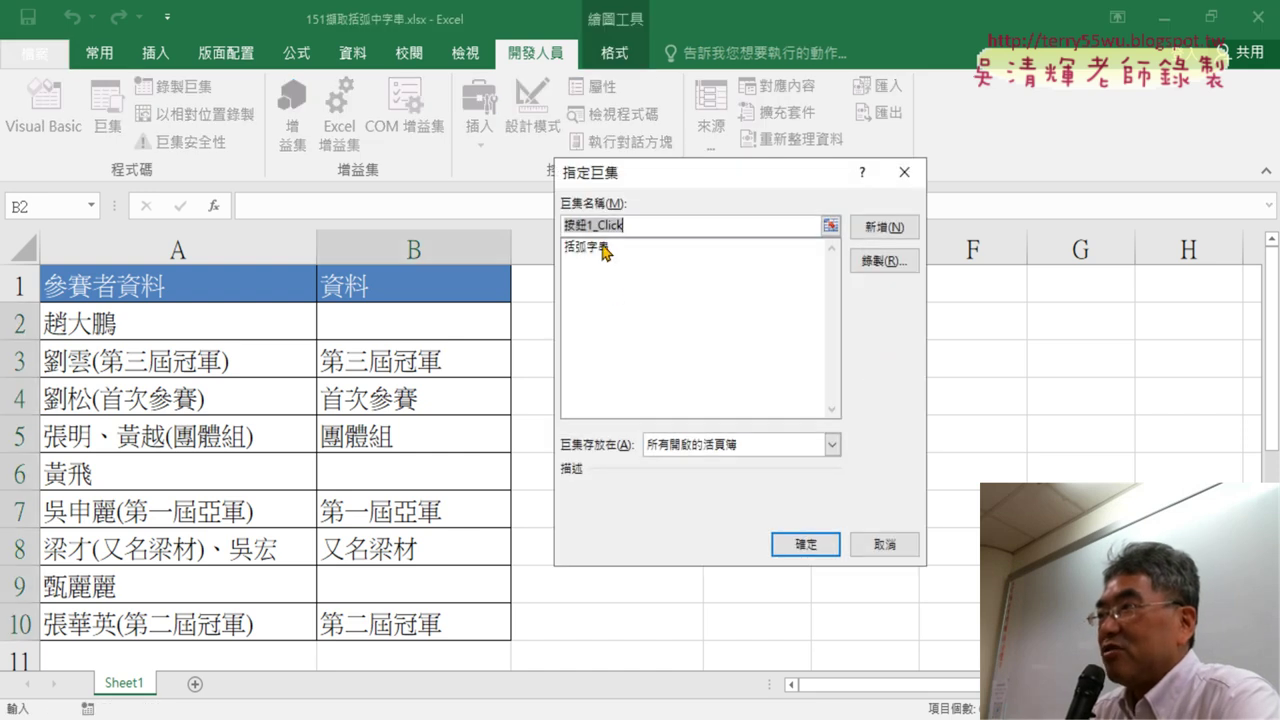
left_click(598, 252)
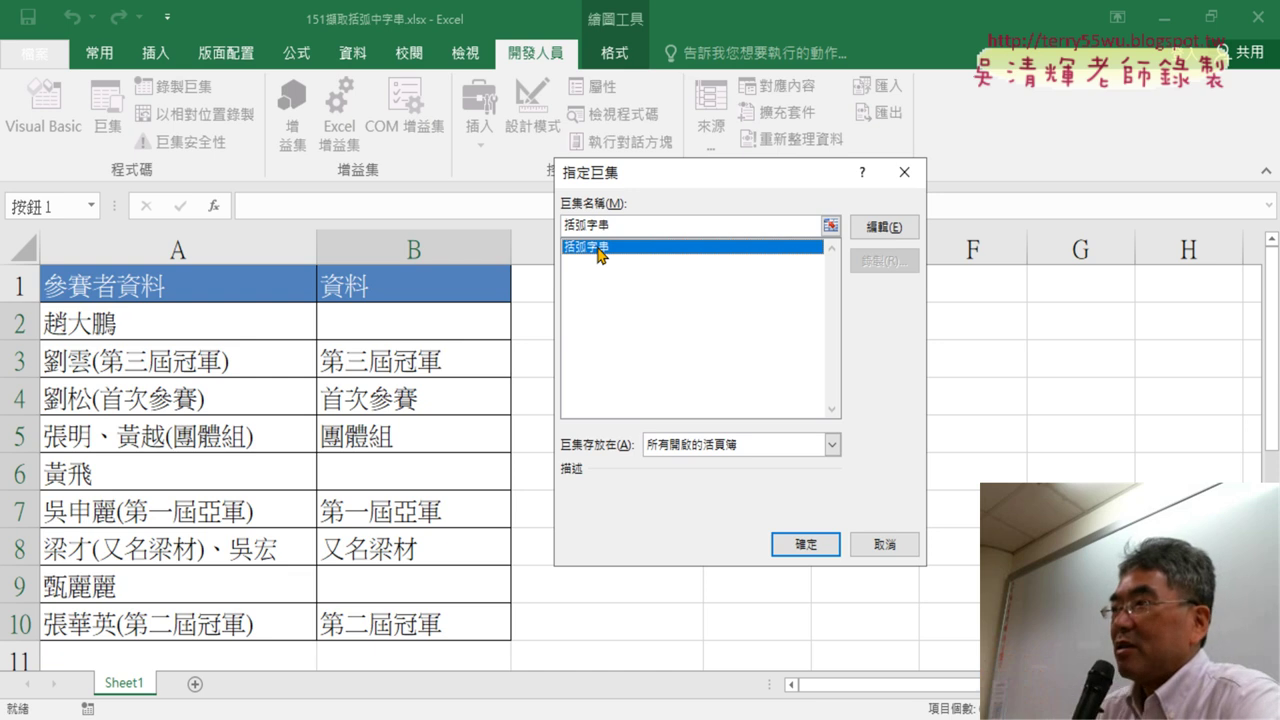
left_click(567, 226)
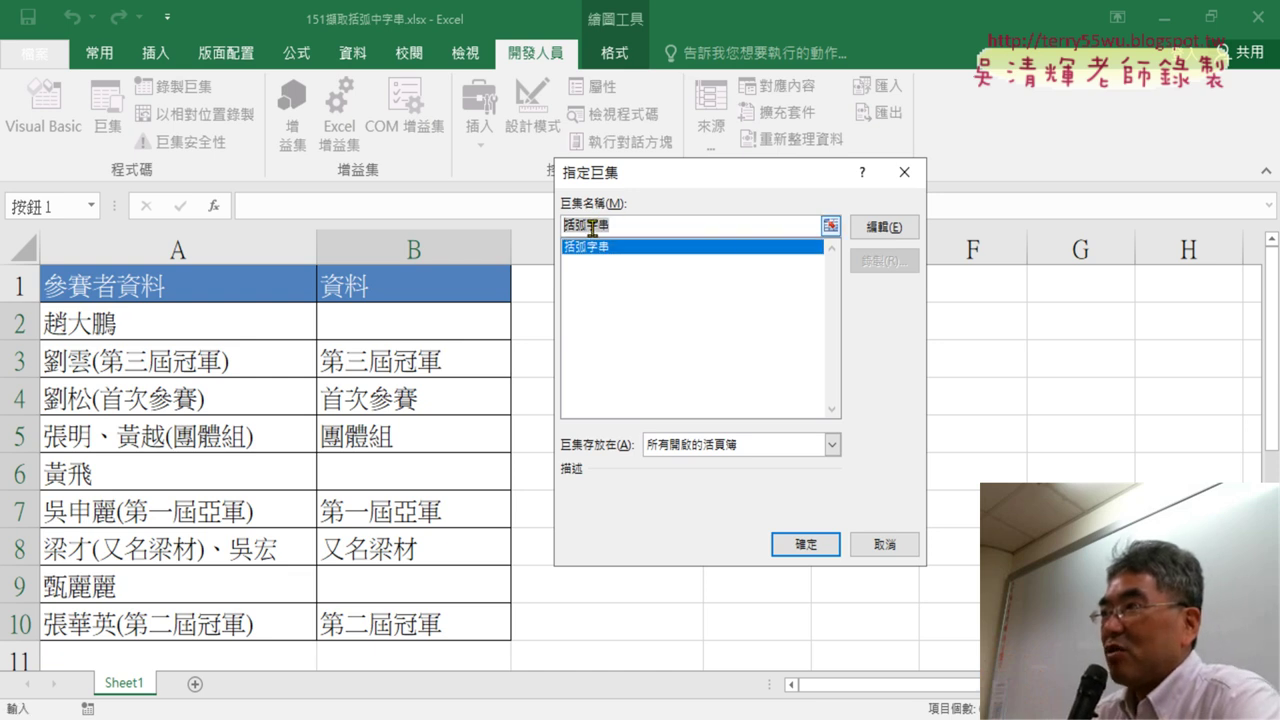
right_click(592, 228)
left_click(660, 270)
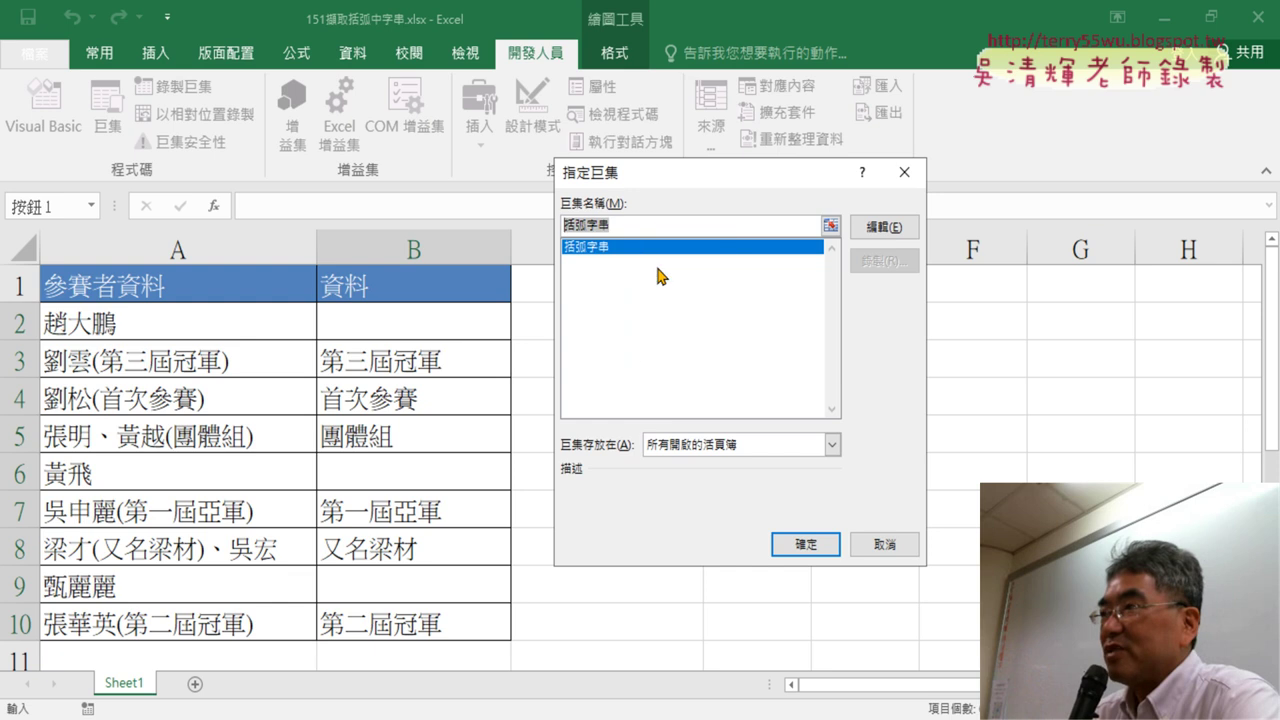
left_click(805, 545)
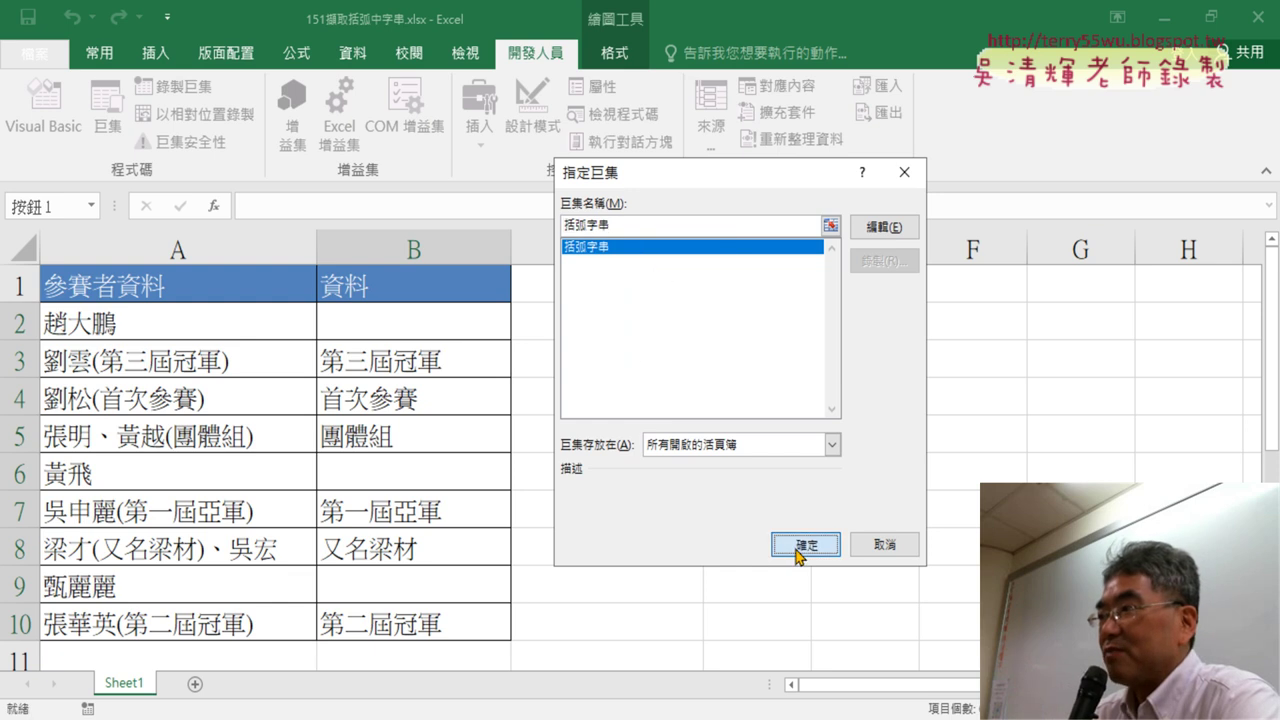
Step: Replace the button's default caption with 括弧字串
left_click(720, 338)
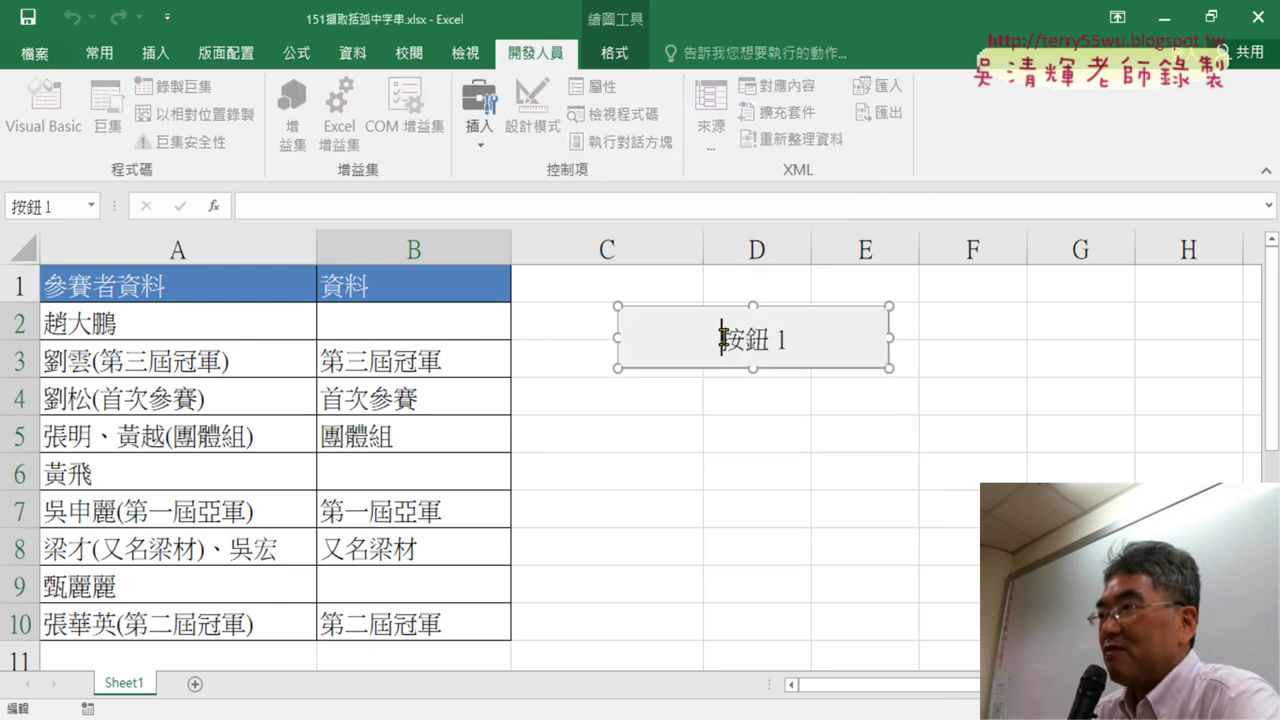
key("Delete")
key("Delete")
key("Delete")
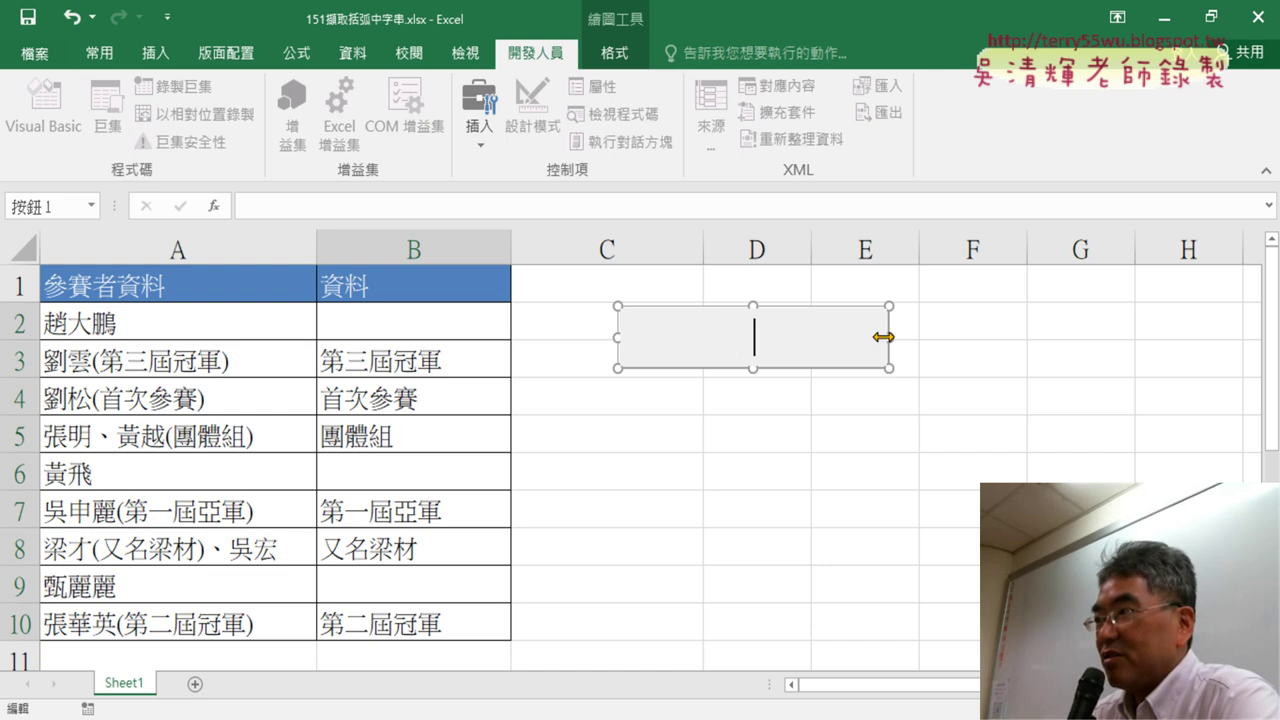
type("括弧字串")
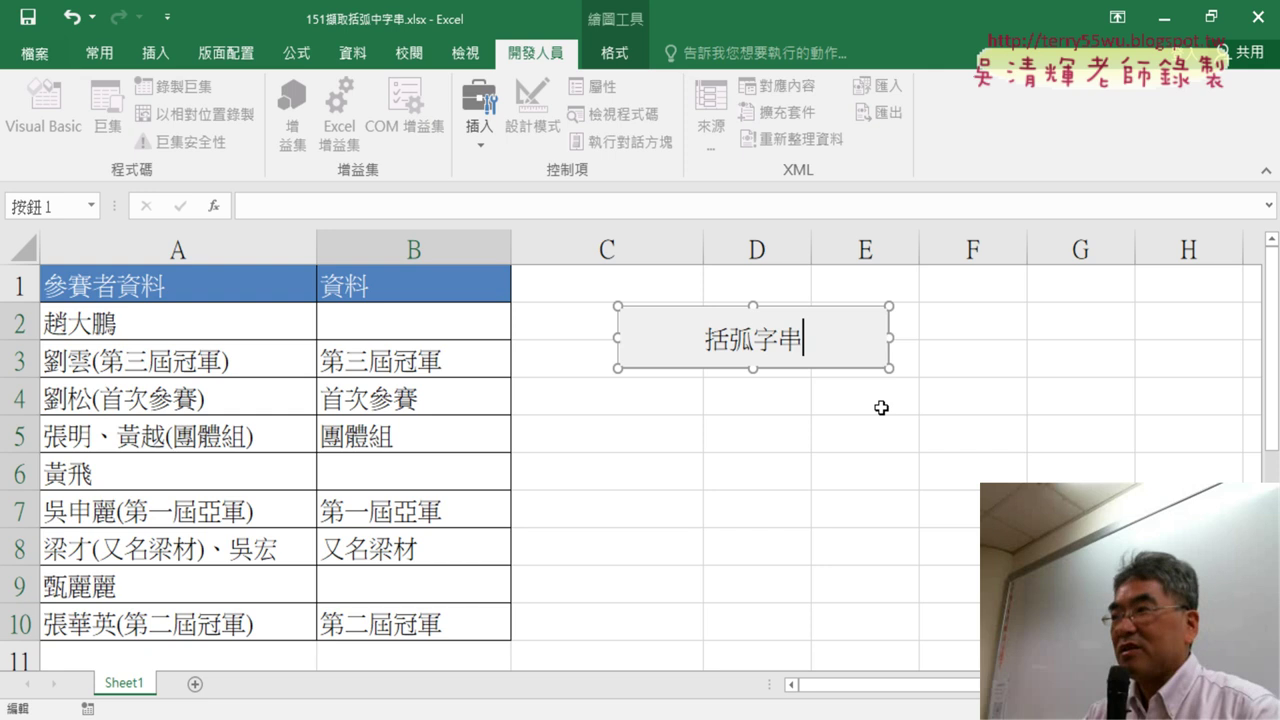
left_click(866, 434)
left_click_drag(446, 337, 443, 607)
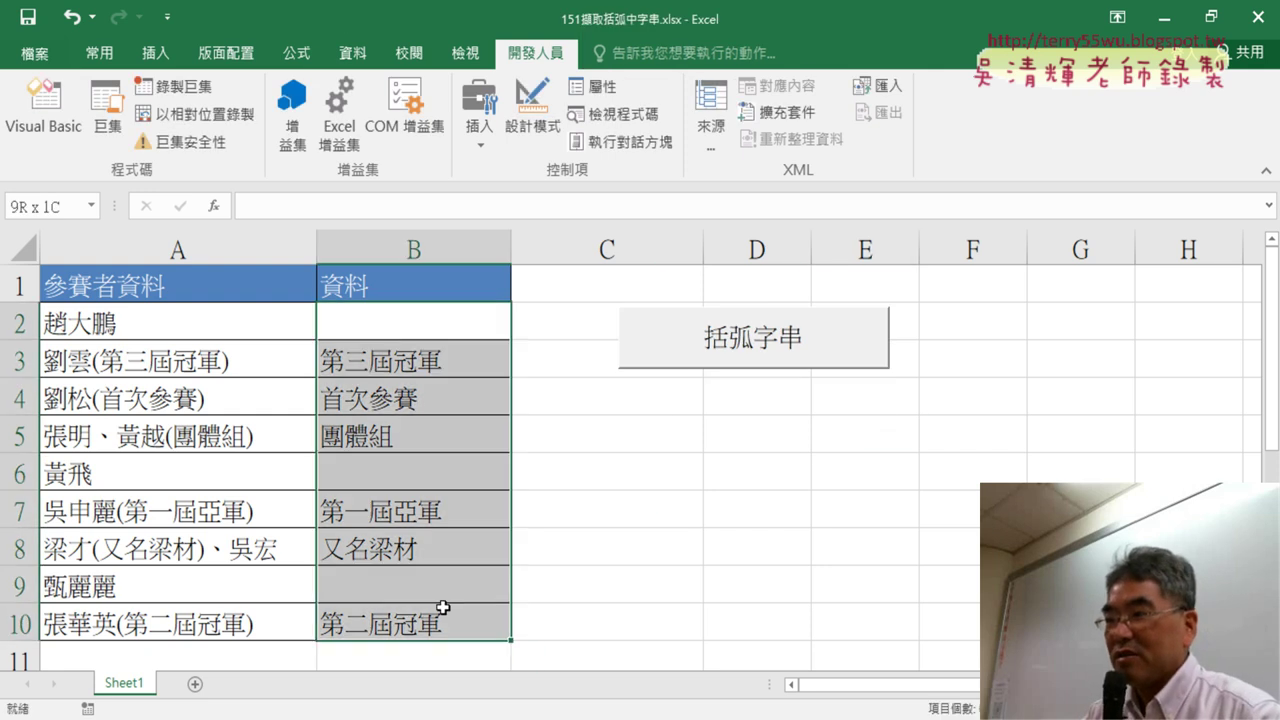
Step: Clear column B, refill it with the 括弧字串 button, then clear B3:B10 again
key("Delete")
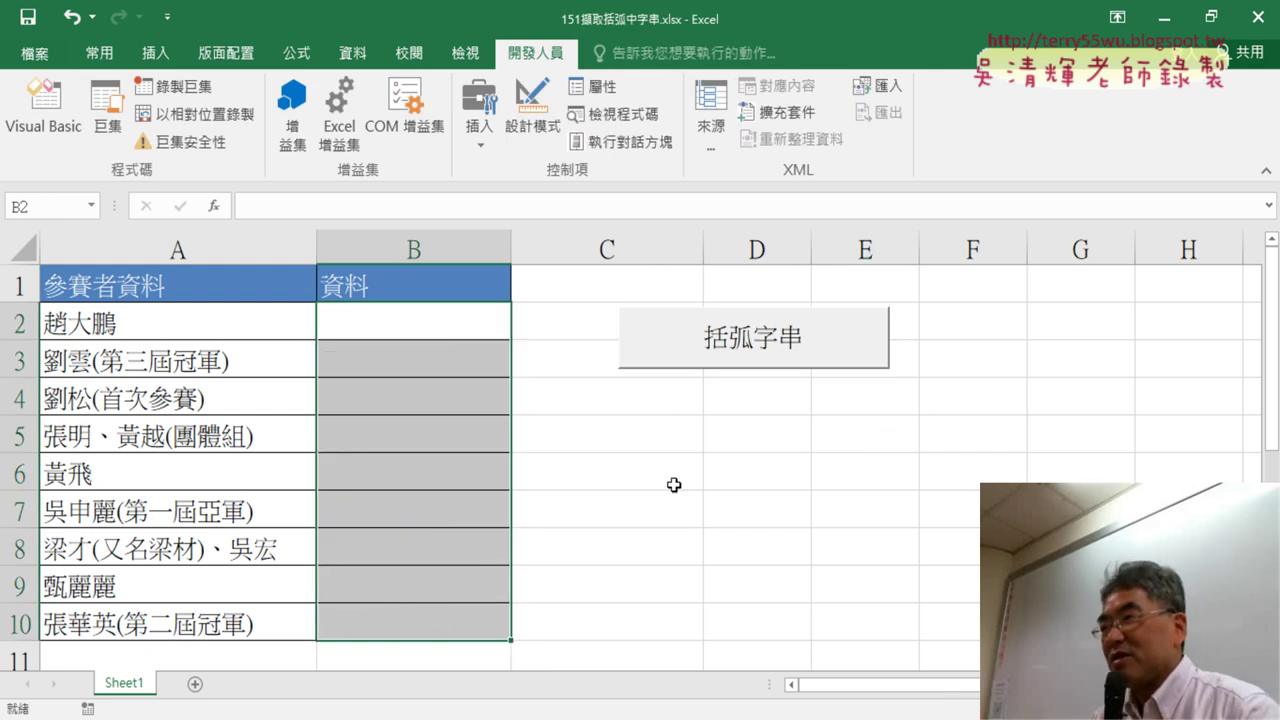
left_click(752, 345)
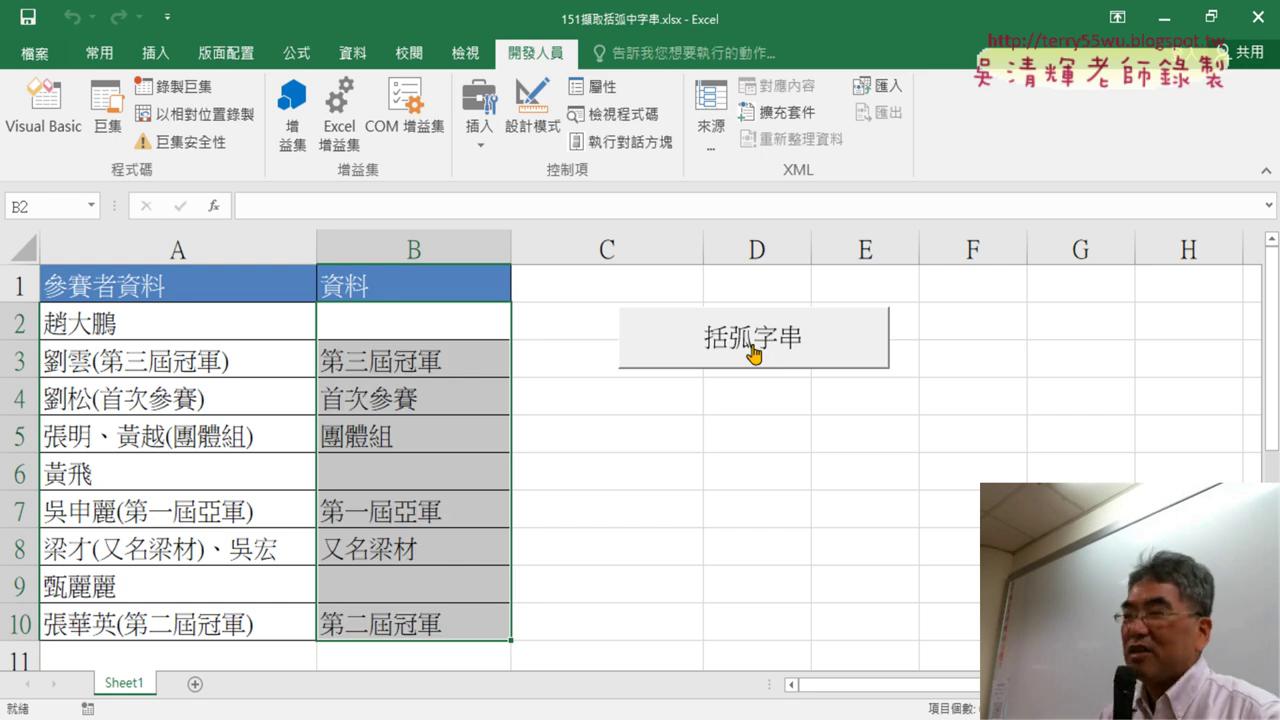
left_click_drag(461, 327, 458, 615)
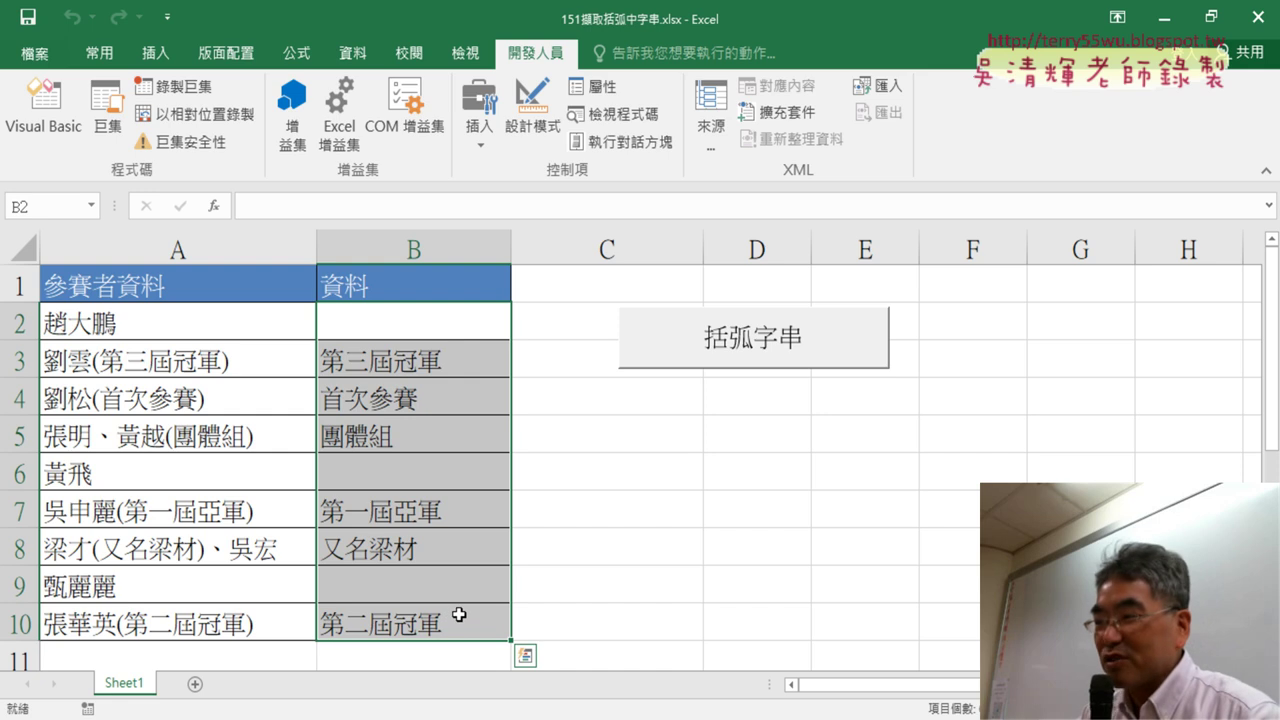
key("Delete")
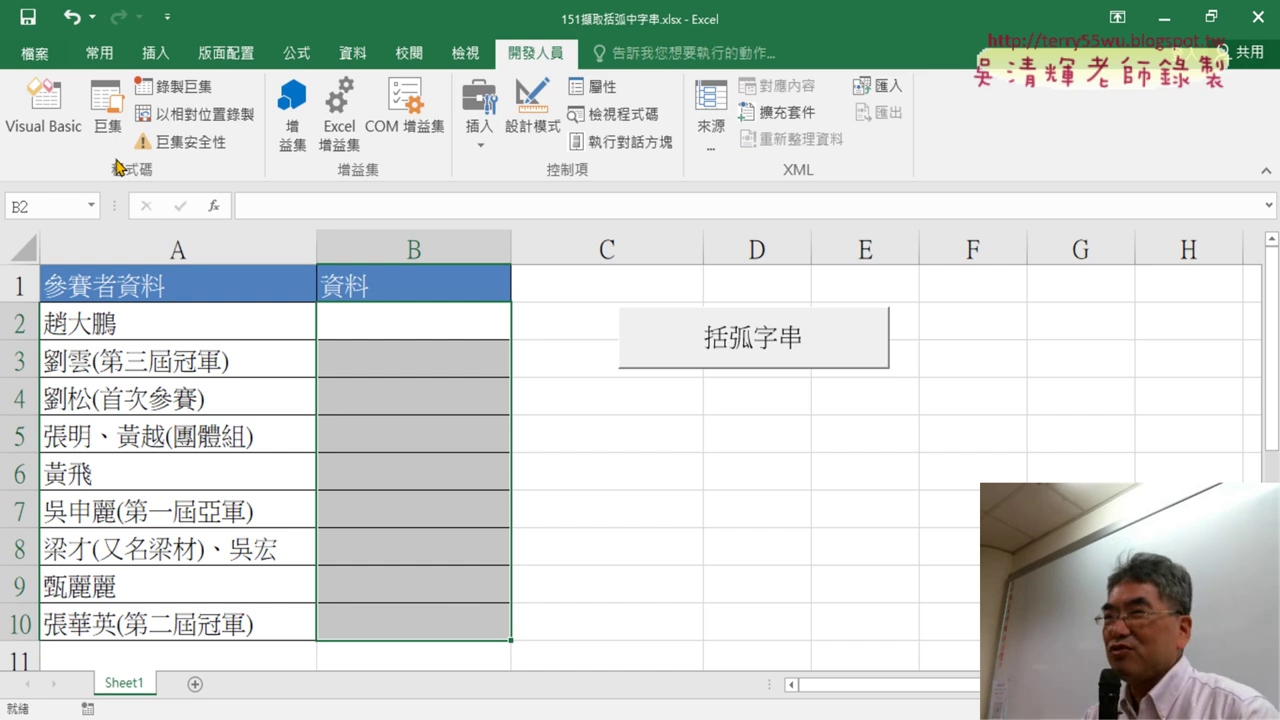
left_click(44, 112)
Step: Start a new Sub 清除 below End Sub with an indented empty body line
scroll(987, 418, "down", 2)
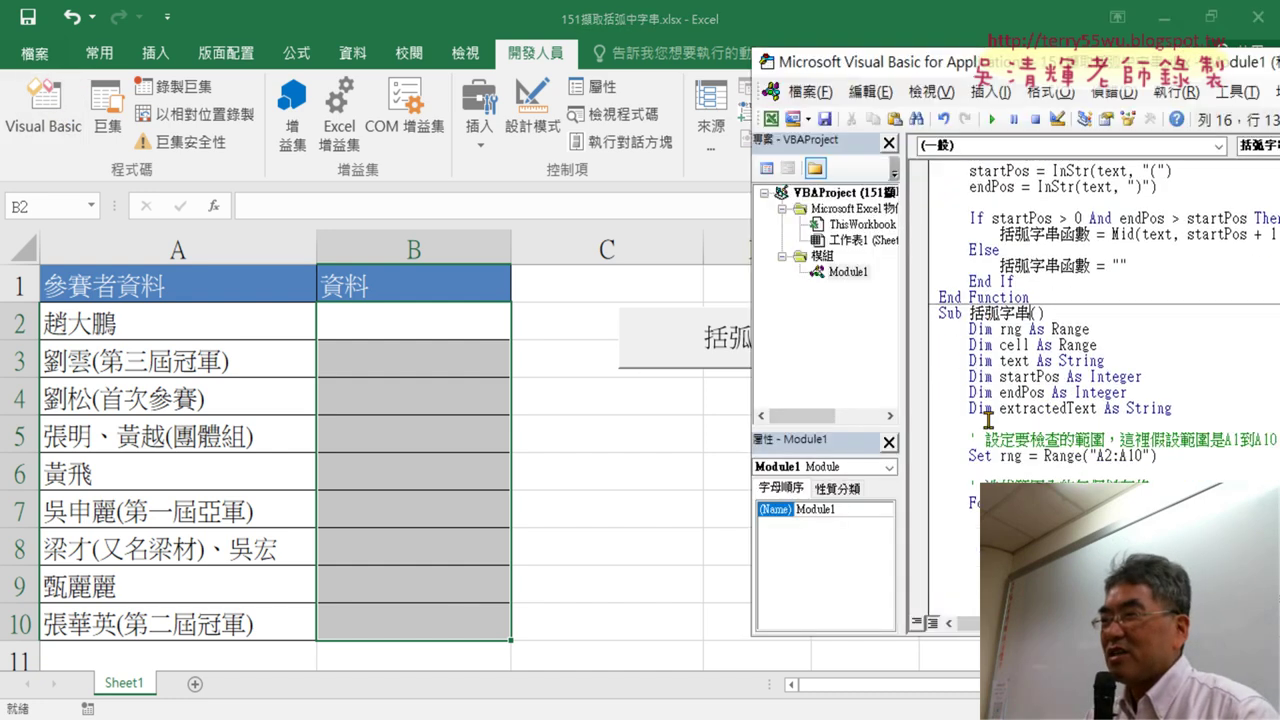
scroll(987, 418, "down", 1)
scroll(987, 418, "down", 2)
scroll(988, 420, "down", 1)
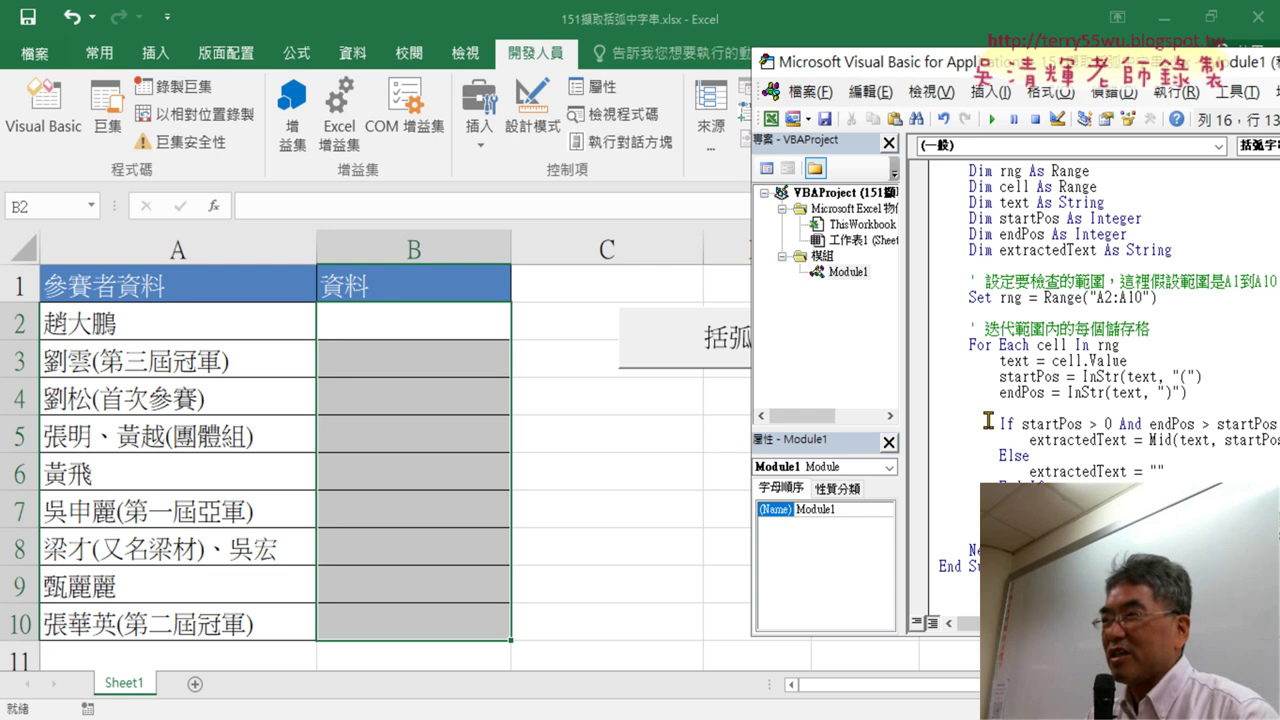
scroll(987, 420, "up", 1)
scroll(987, 420, "down", 1)
type("sub")
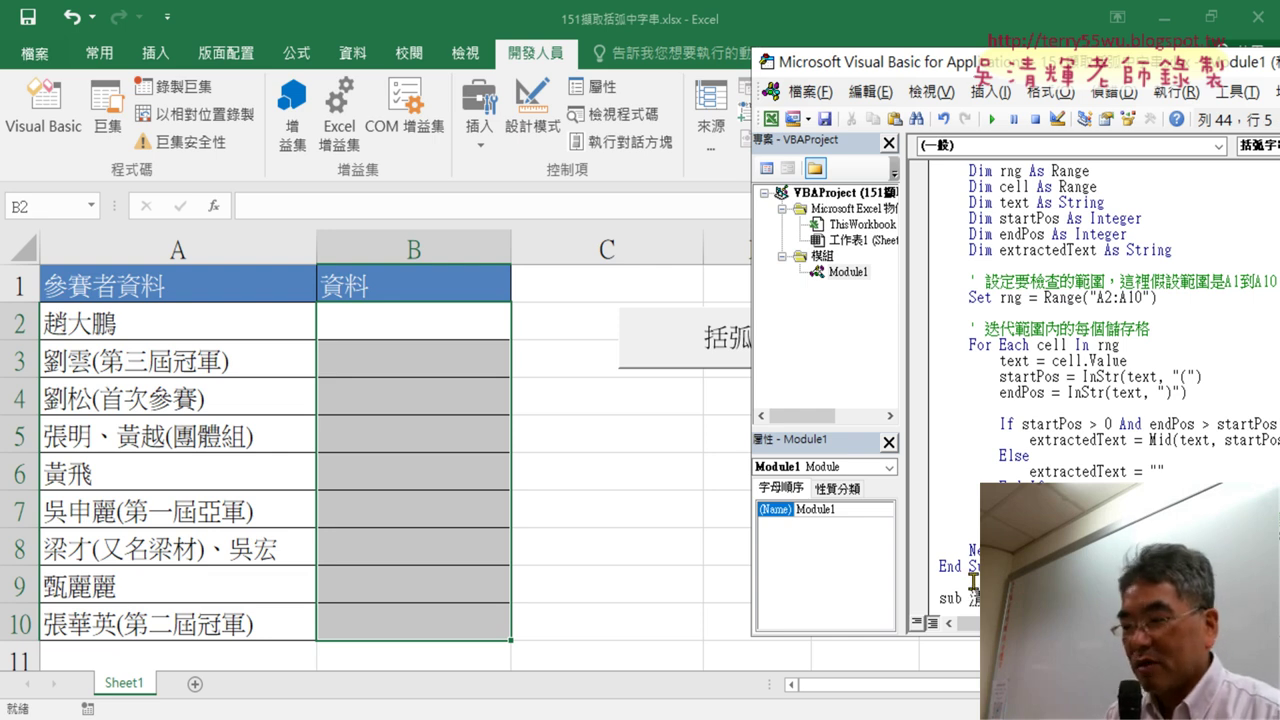
type("清除")
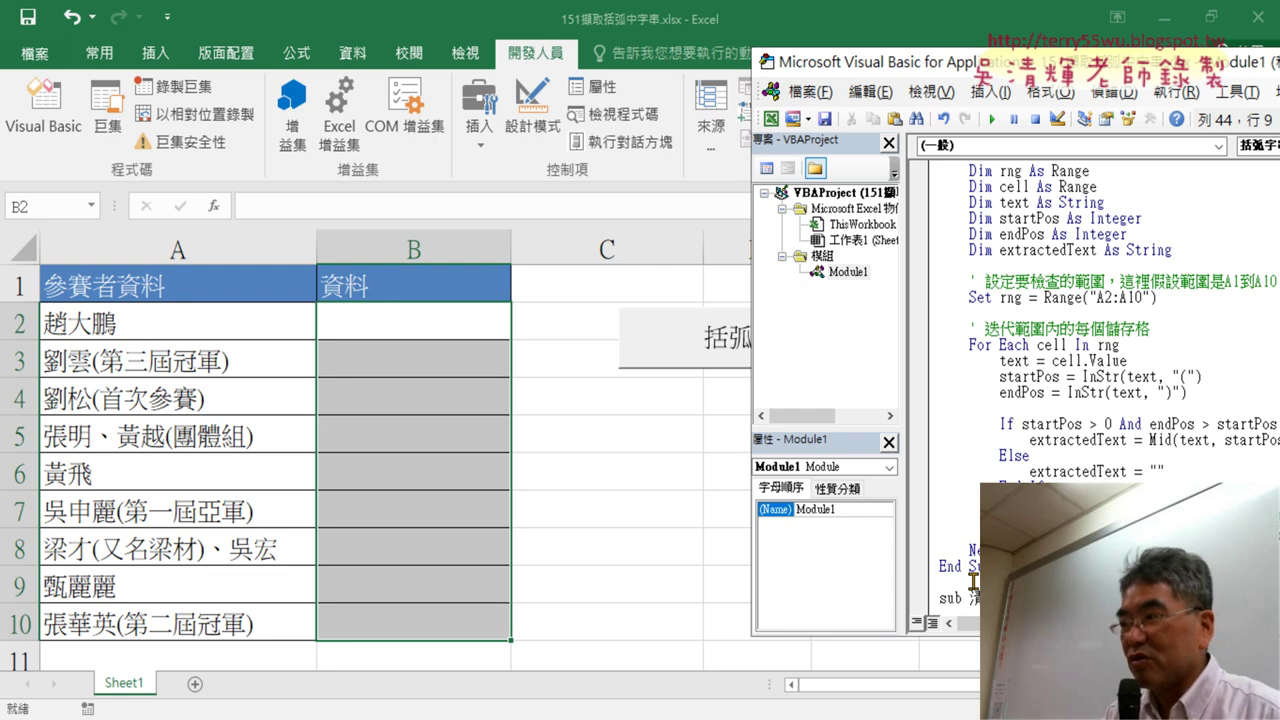
scroll(1090, 380, "down", 1)
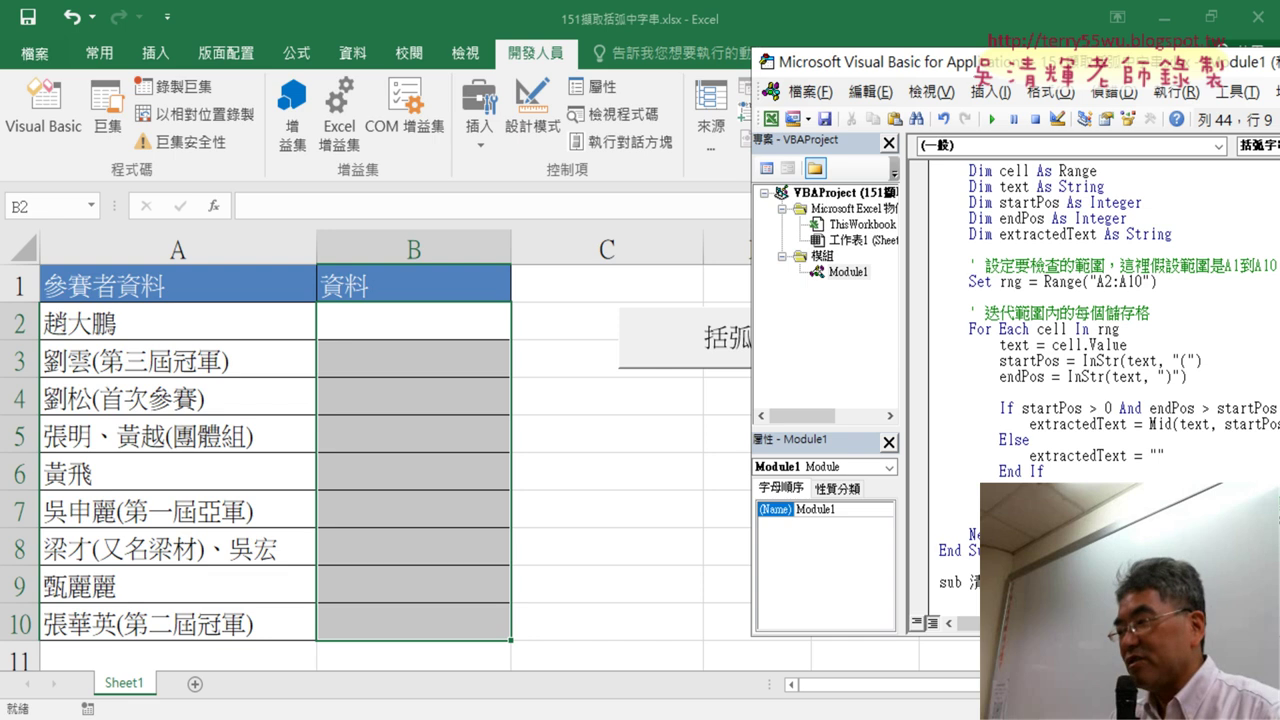
key("Return")
scroll(1100, 400, "down", 2)
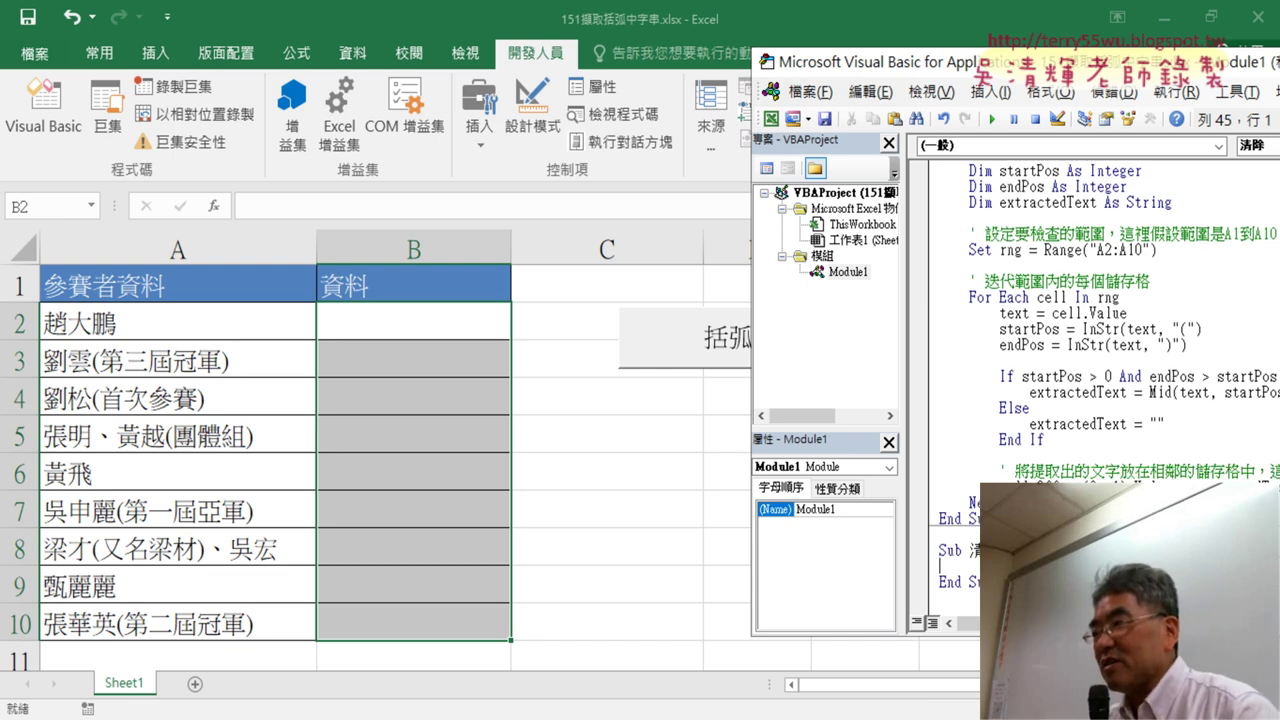
key("shift+Down")
key("shift+Down")
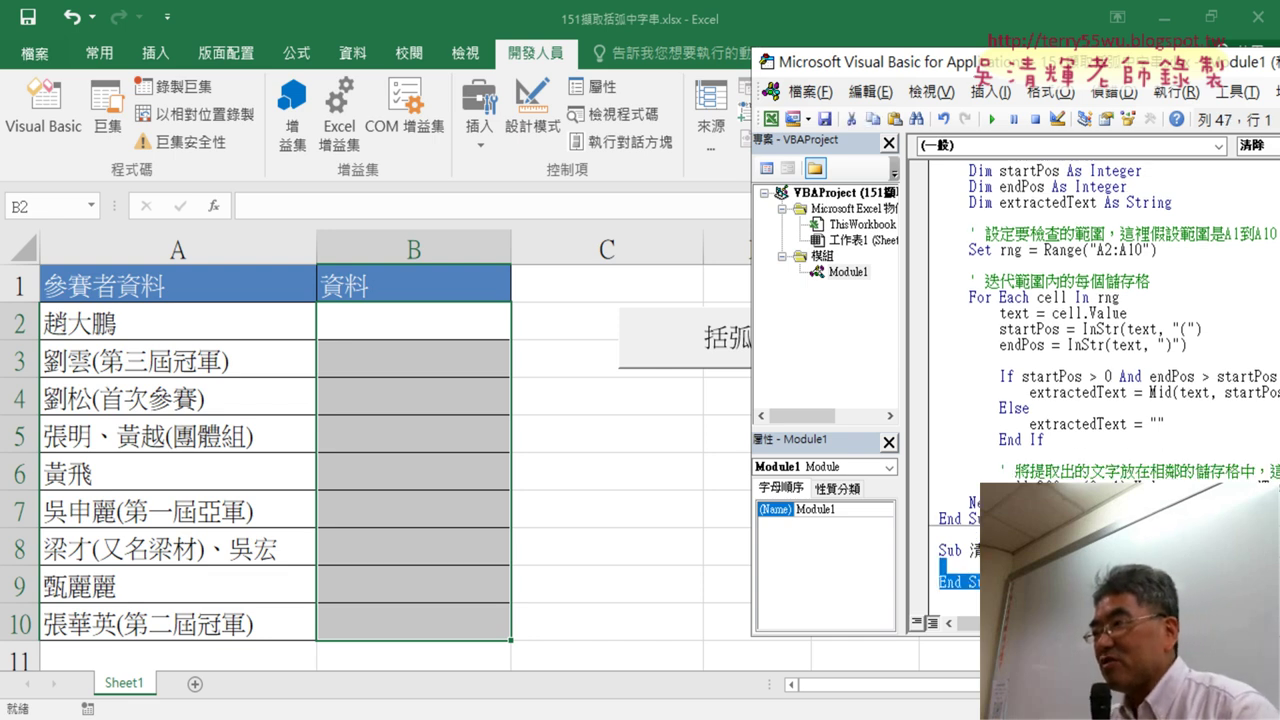
key("shift+Up")
key("shift+Up")
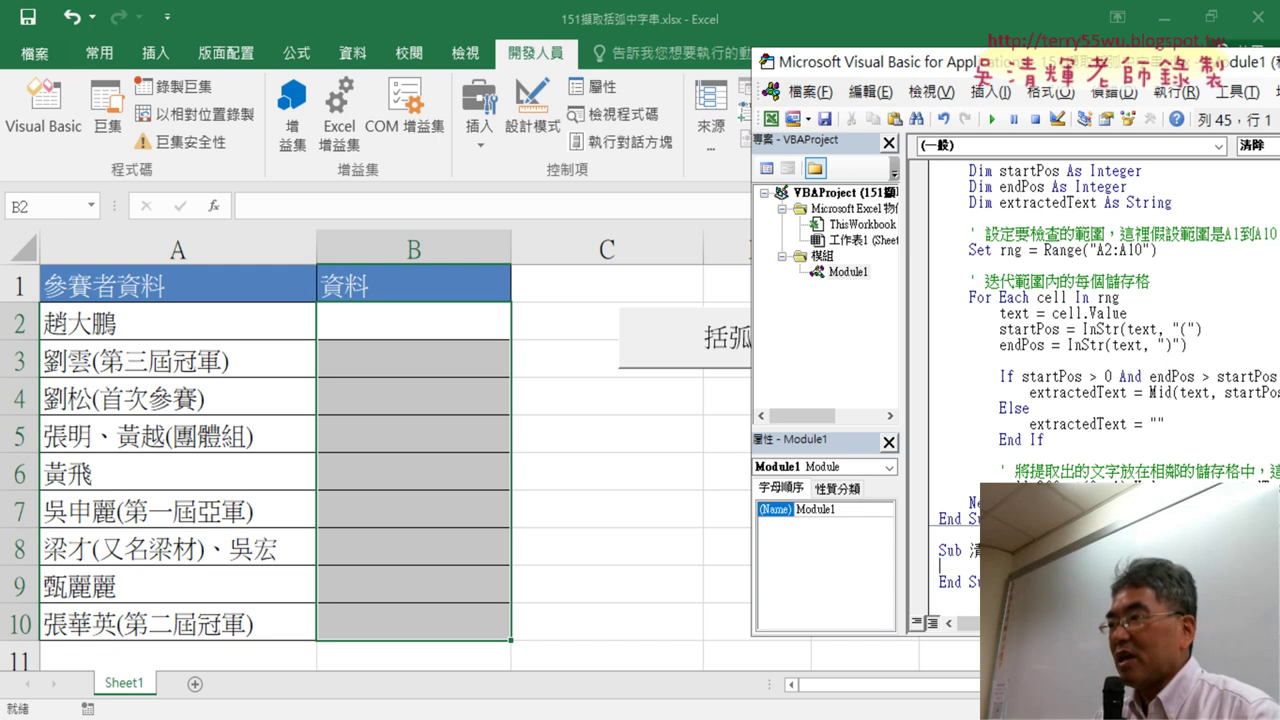
key("Tab")
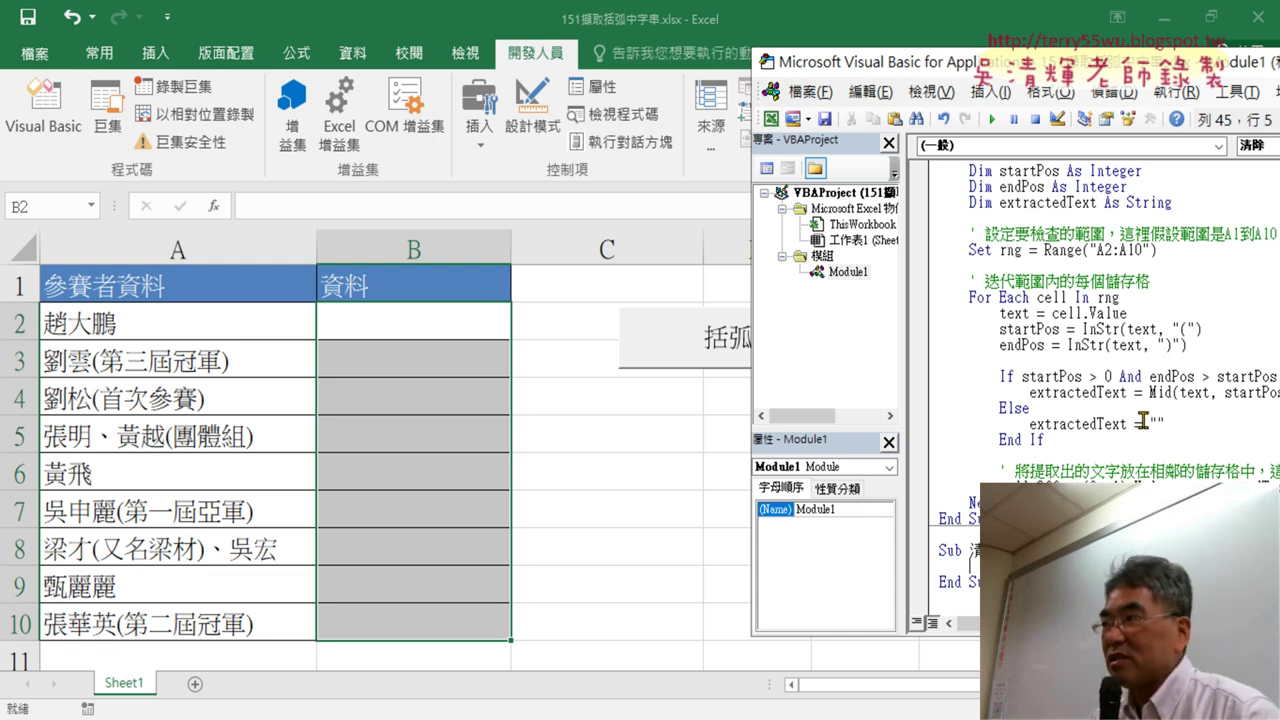
Step: Copy Range("A2:A10") from the Set rng line into the 清除 body
left_click_drag(1044, 250, 1160, 250)
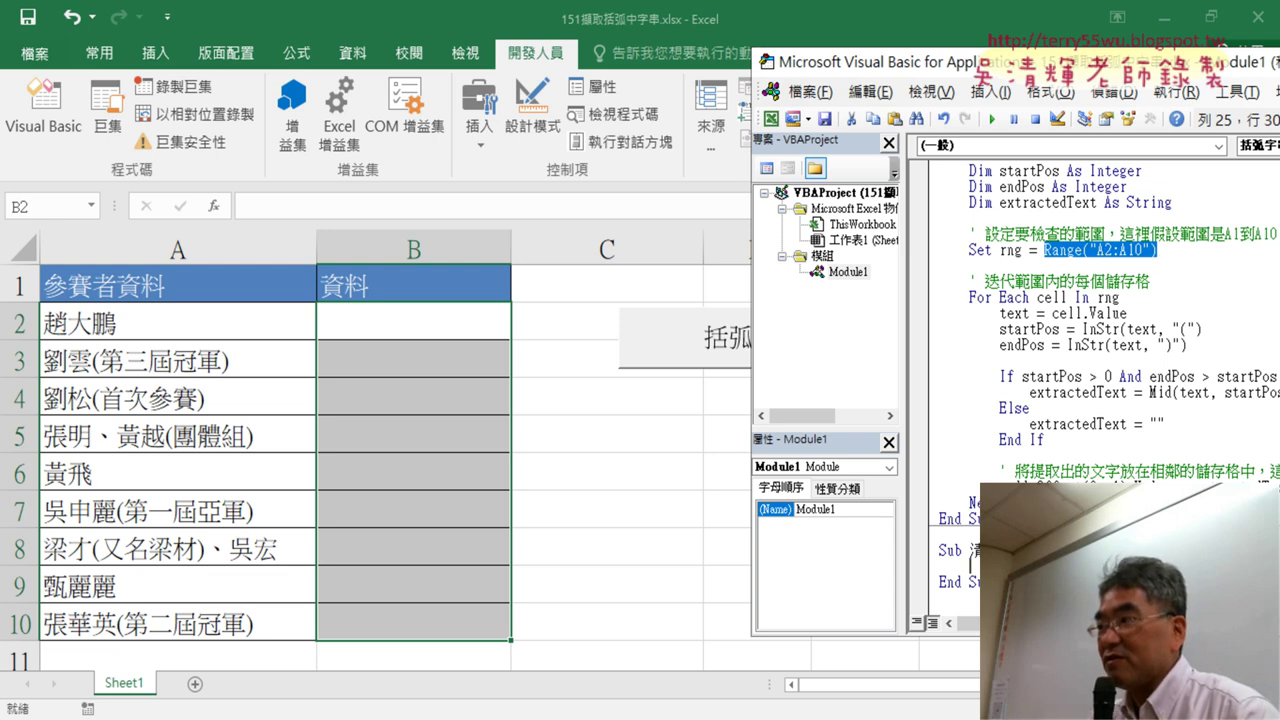
left_click(970, 563)
type("Range(\"A2:A10\")")
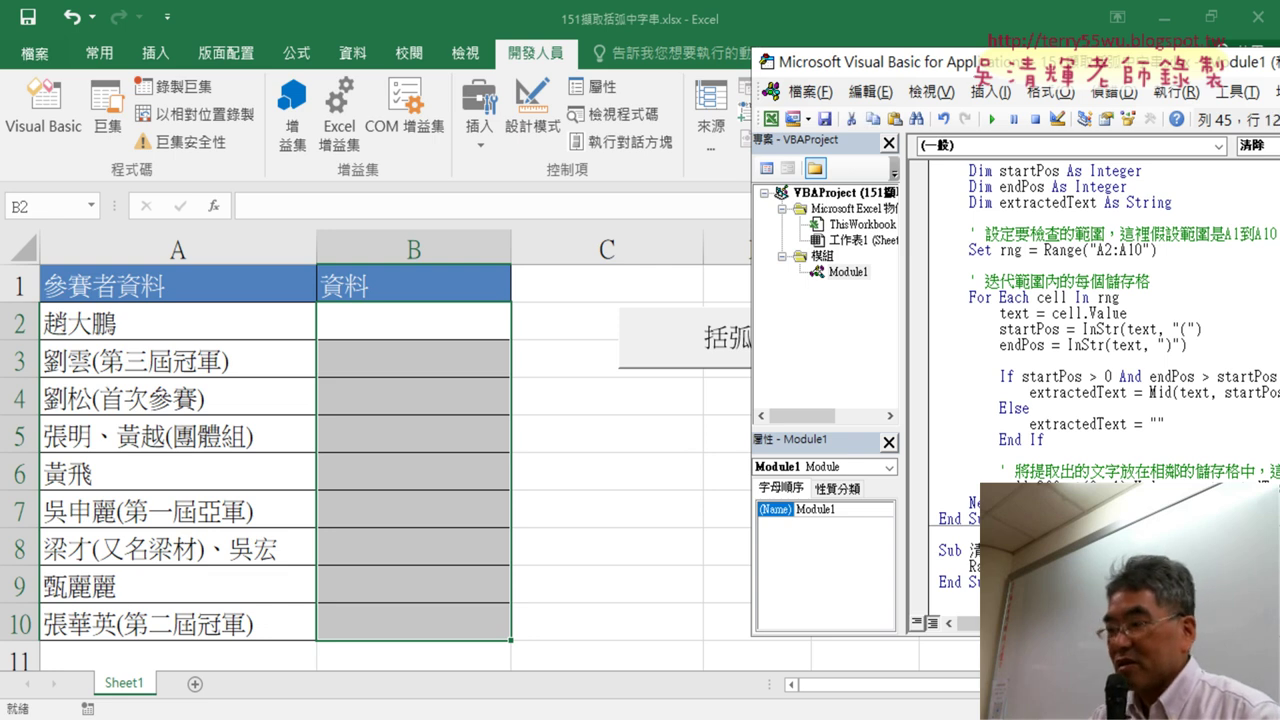
key("Right")
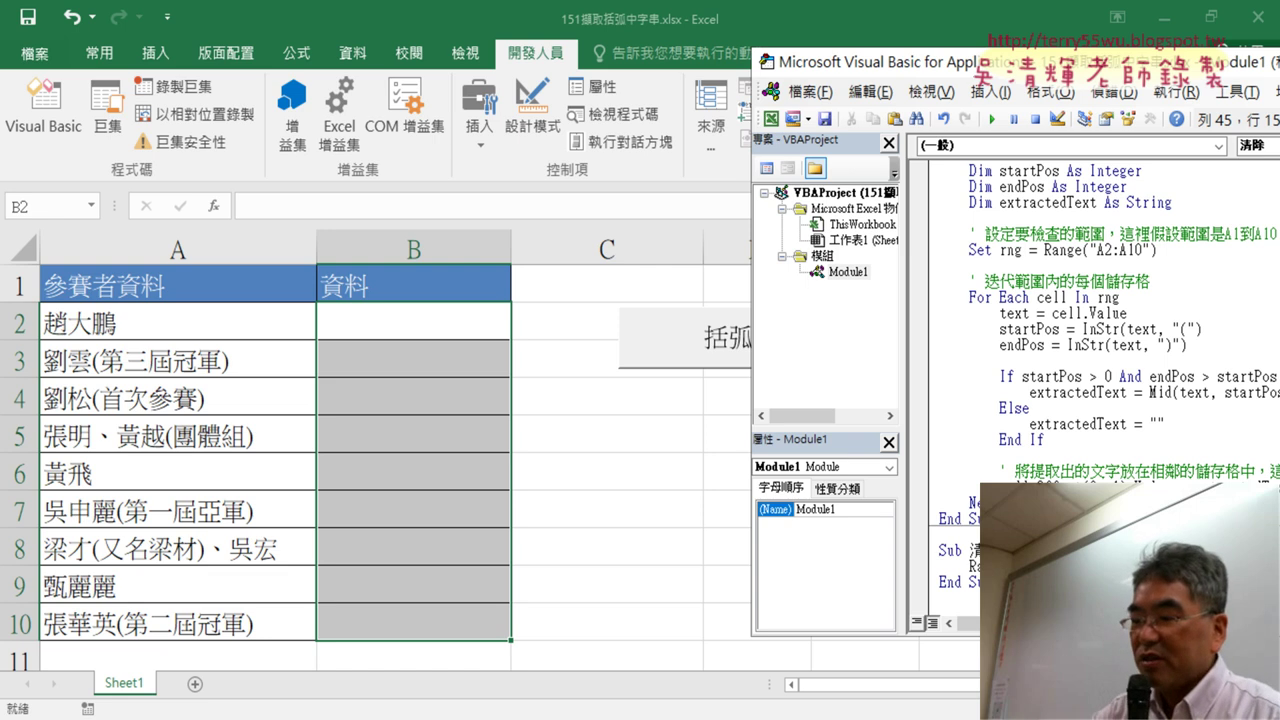
key("Right")
key("Right")
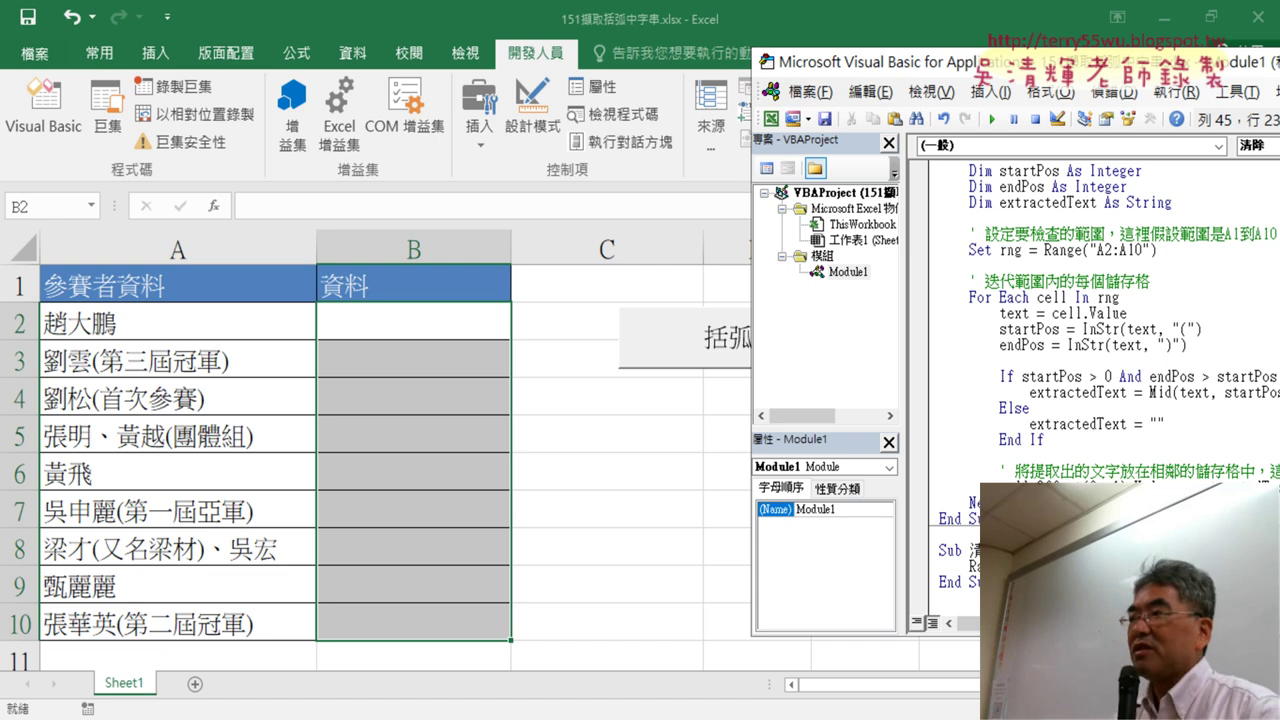
left_click(1000, 455)
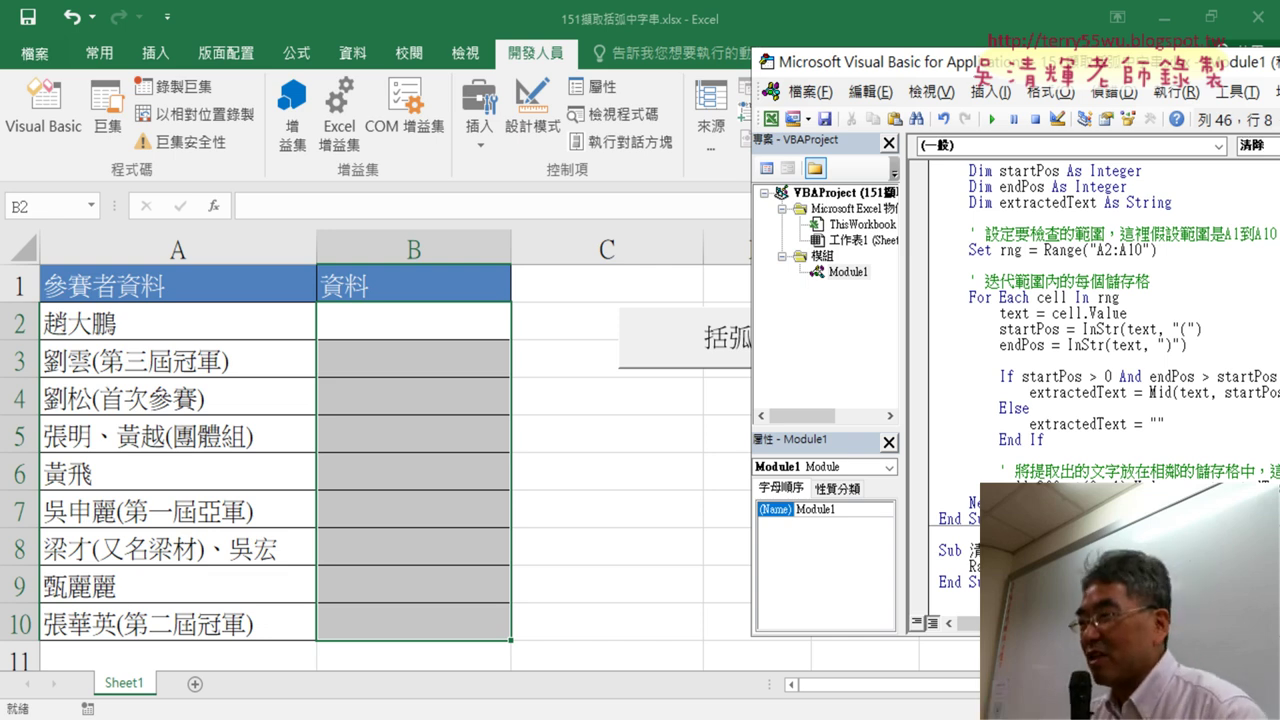
Step: Run 括弧字串 then 清除 from the VBA editor to fill and clear column B
left_click(1027, 358)
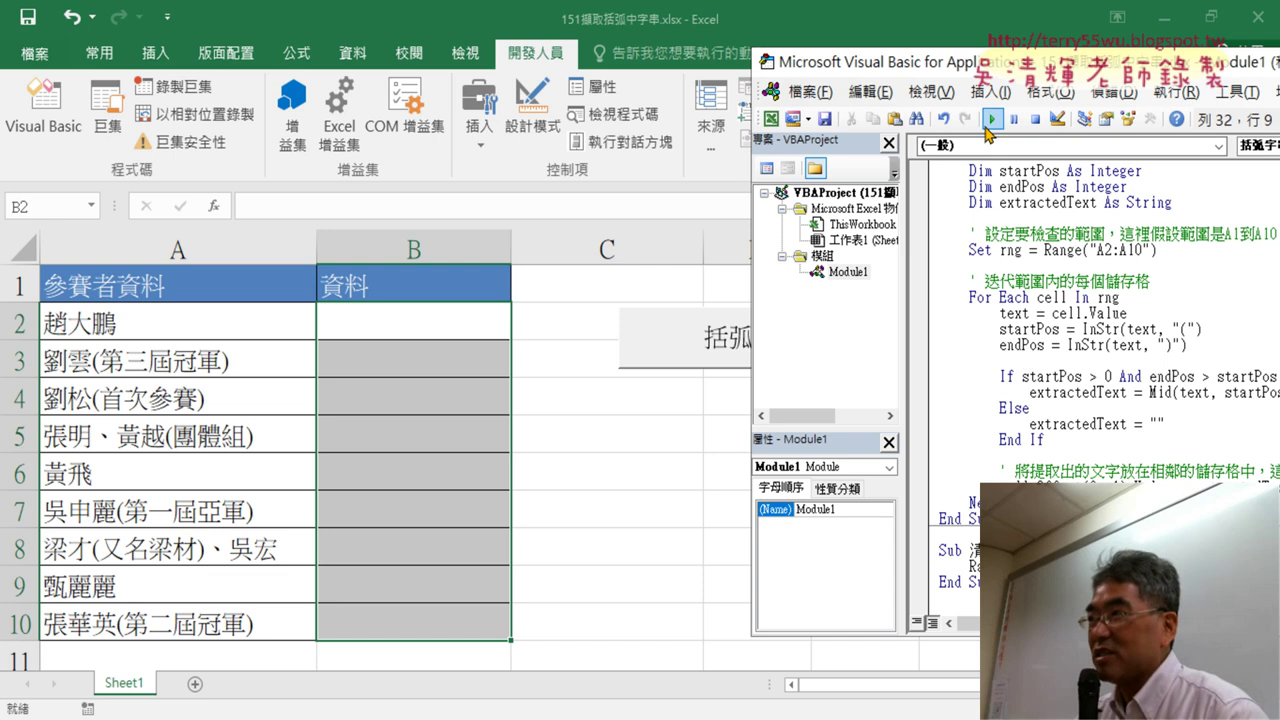
left_click(992, 119)
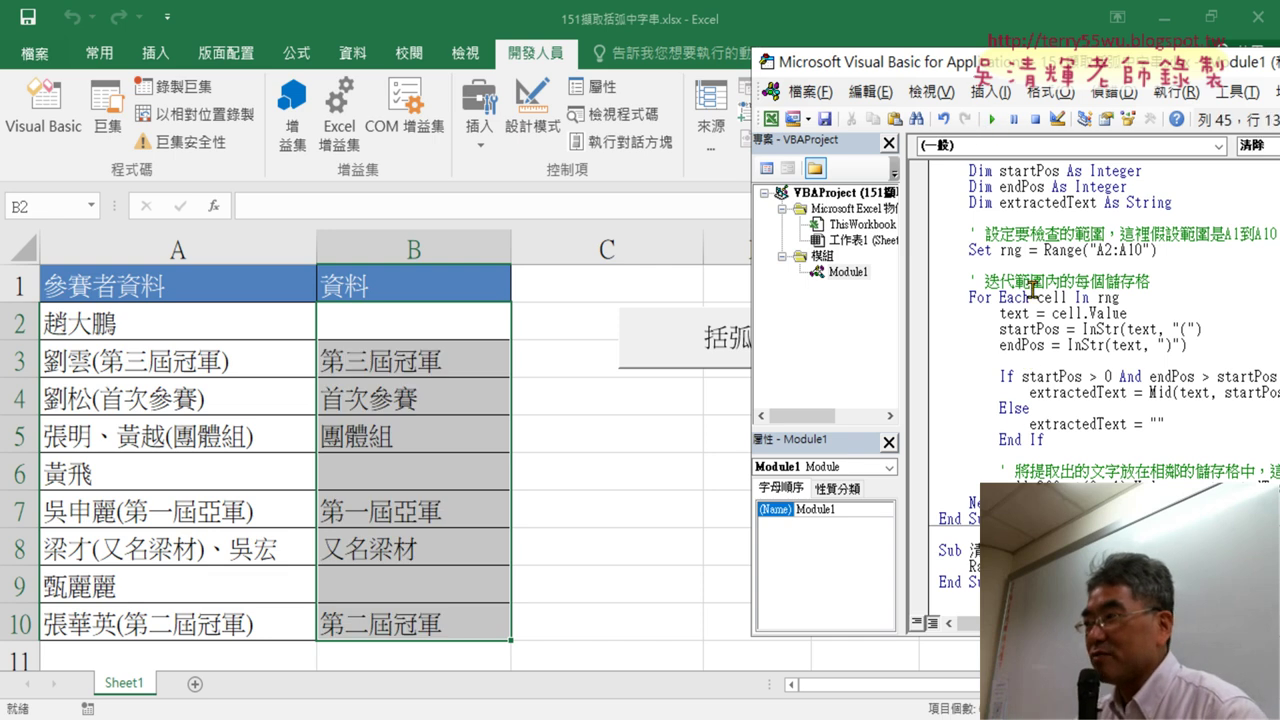
left_click(1032, 566)
left_click(992, 119)
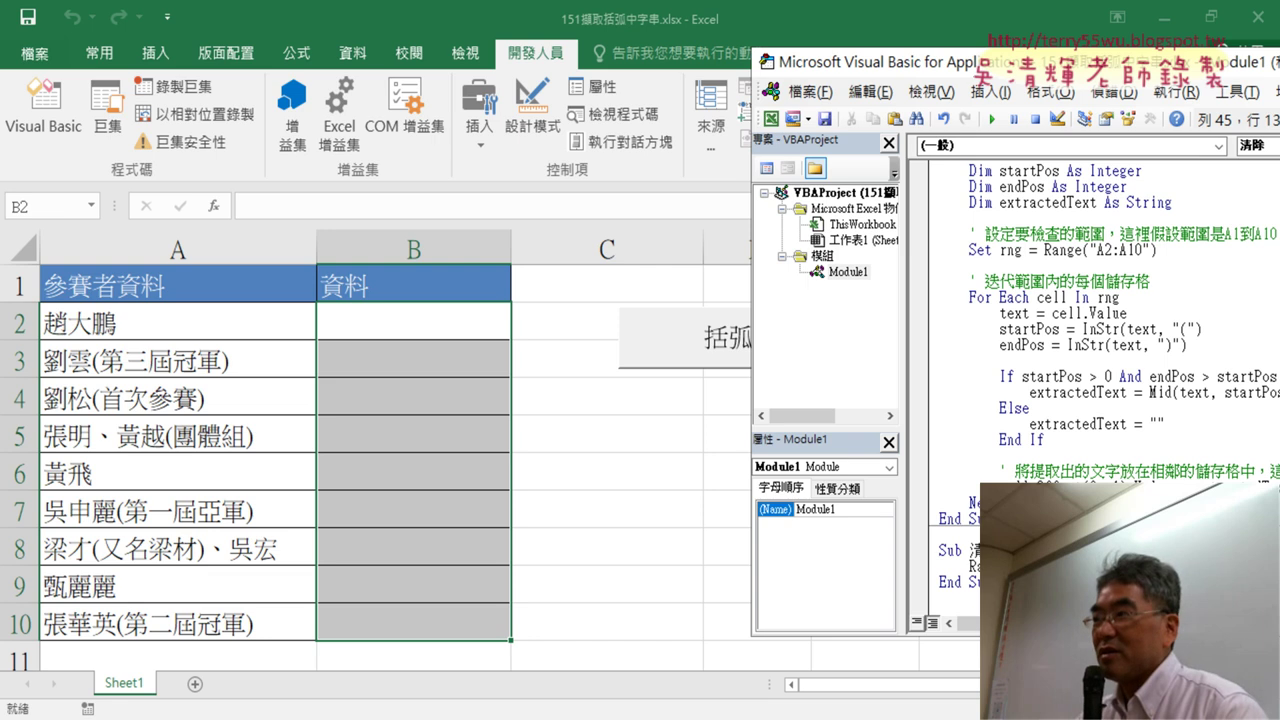
Step: Select the Sub 清除 line and open the list of insertable form controls
key("shift+End")
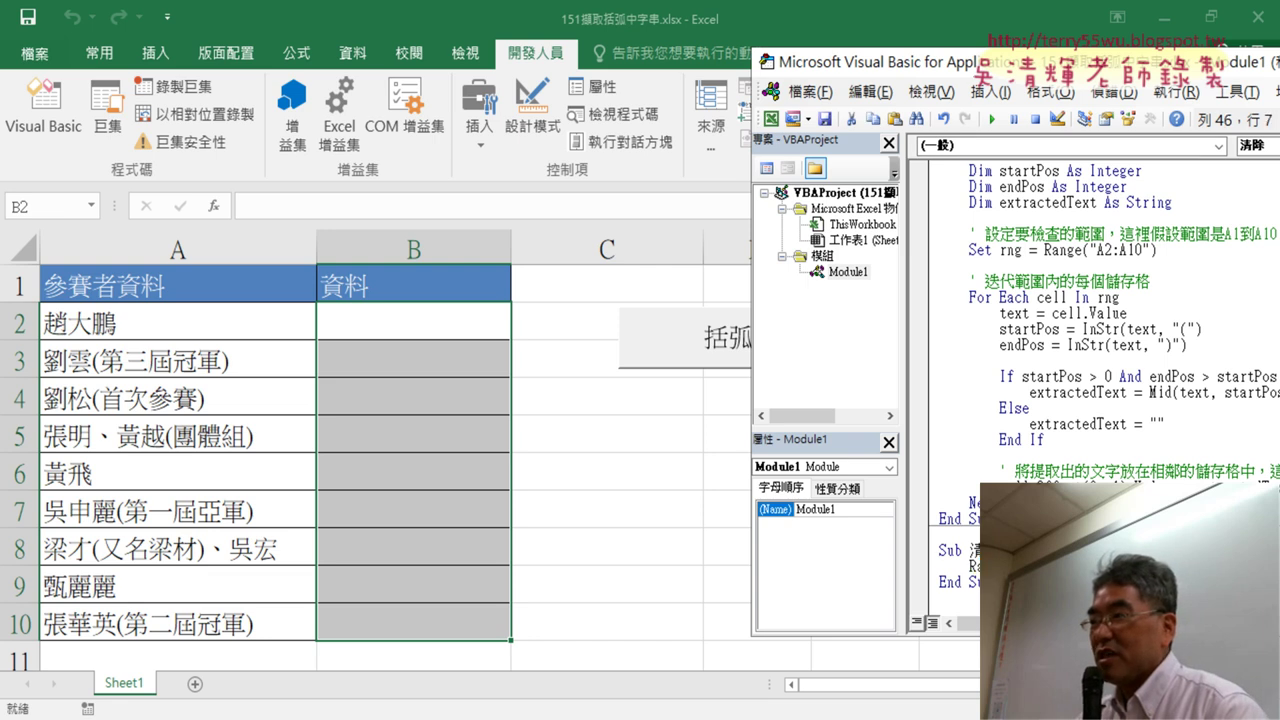
left_click_drag(985, 582, 923, 552)
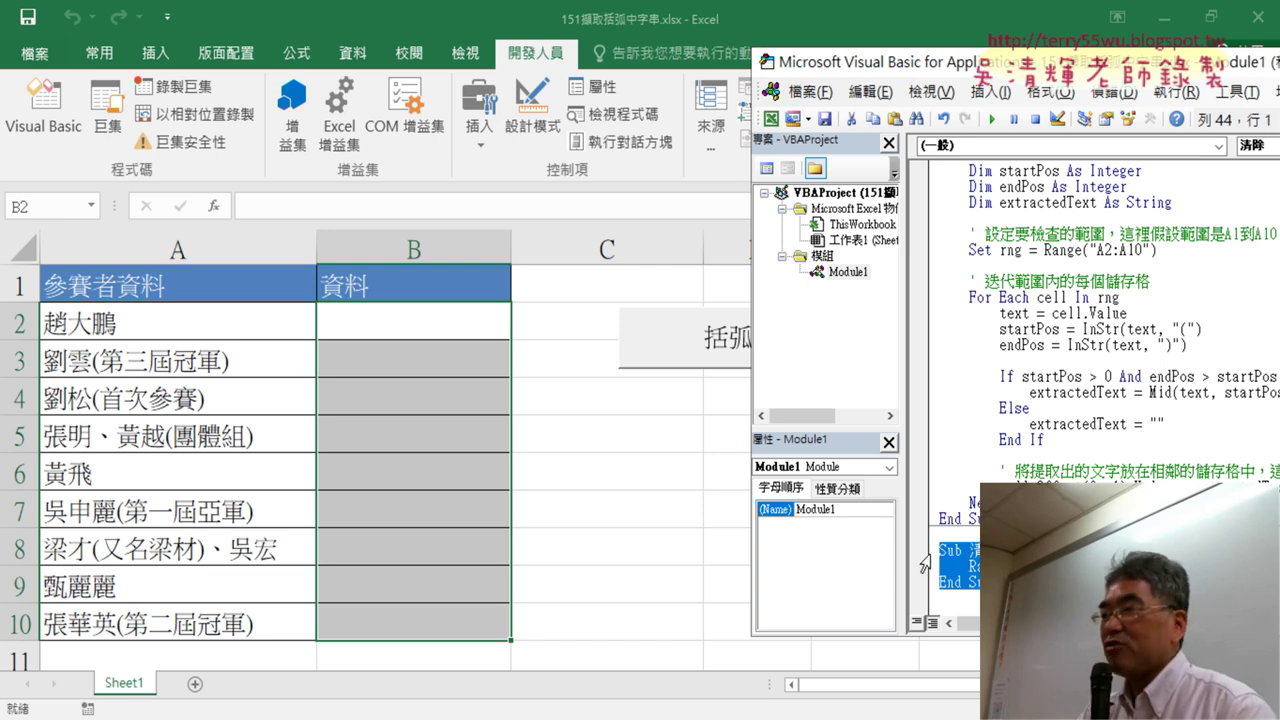
left_click(928, 553)
key("shift+Home")
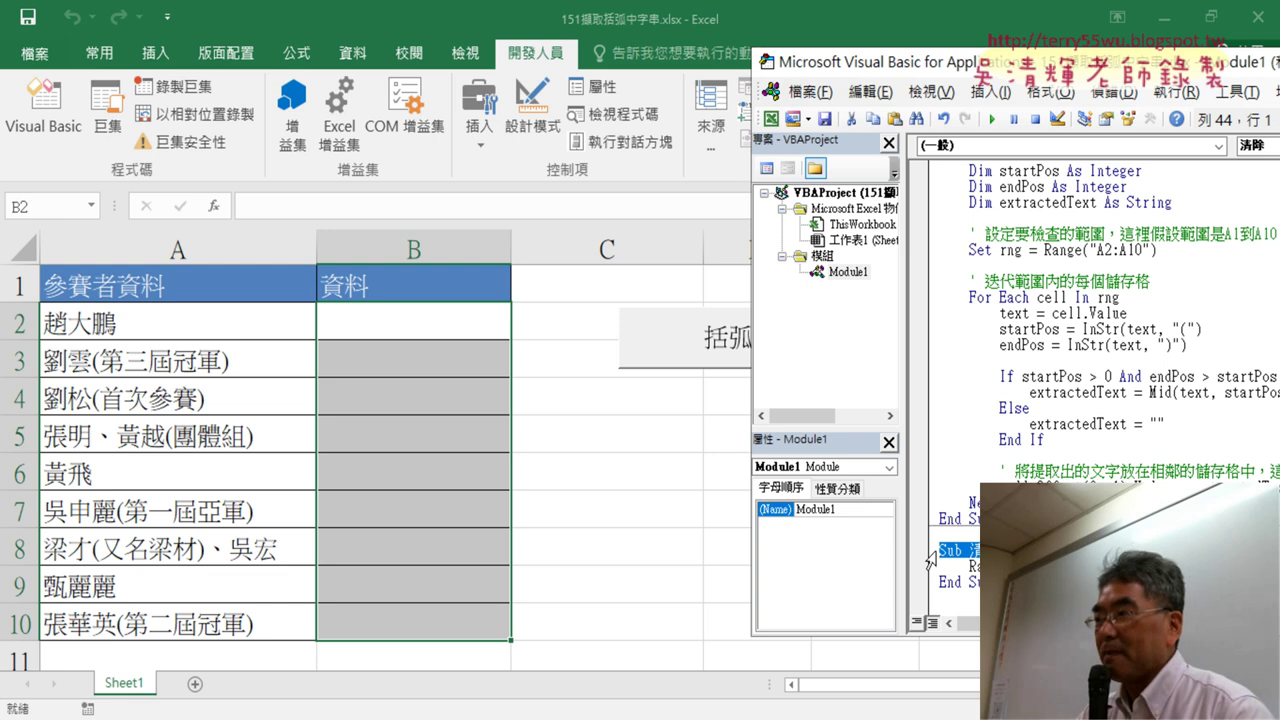
left_click(479, 110)
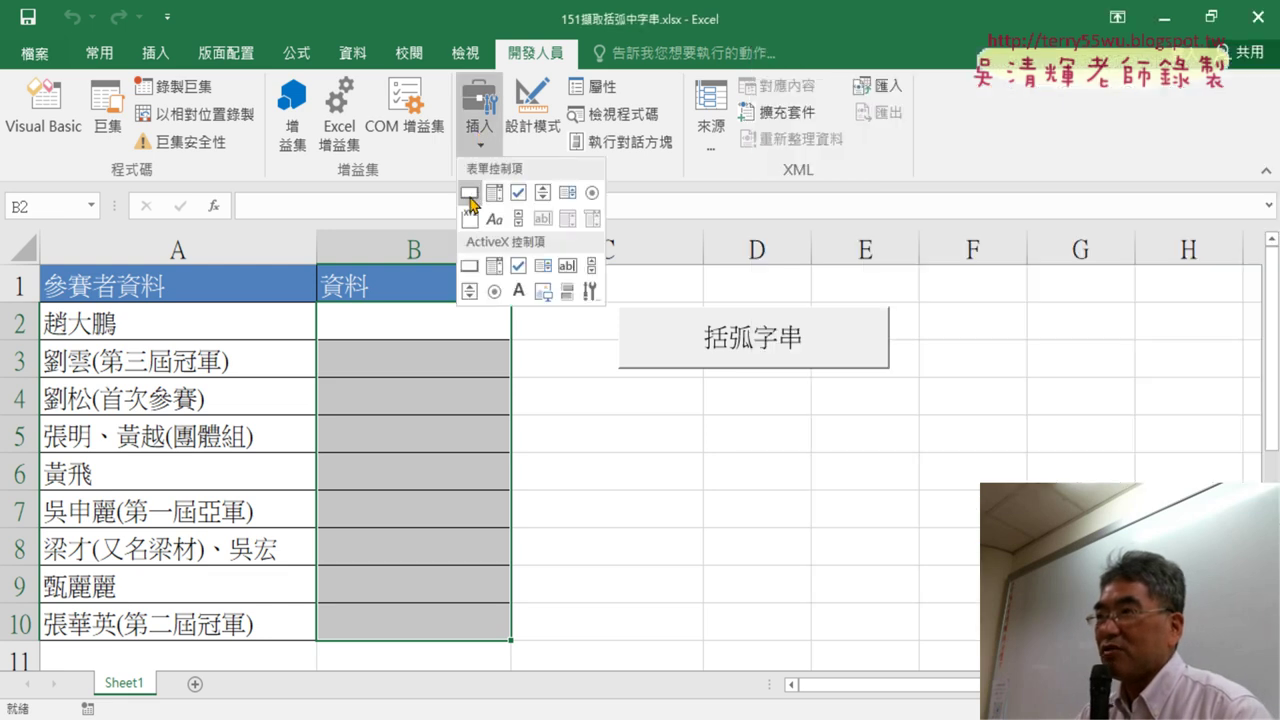
Step: Draw a button below 括弧字串 and assign it the 清除 macro
left_click(468, 196)
left_click_drag(619, 379, 890, 440)
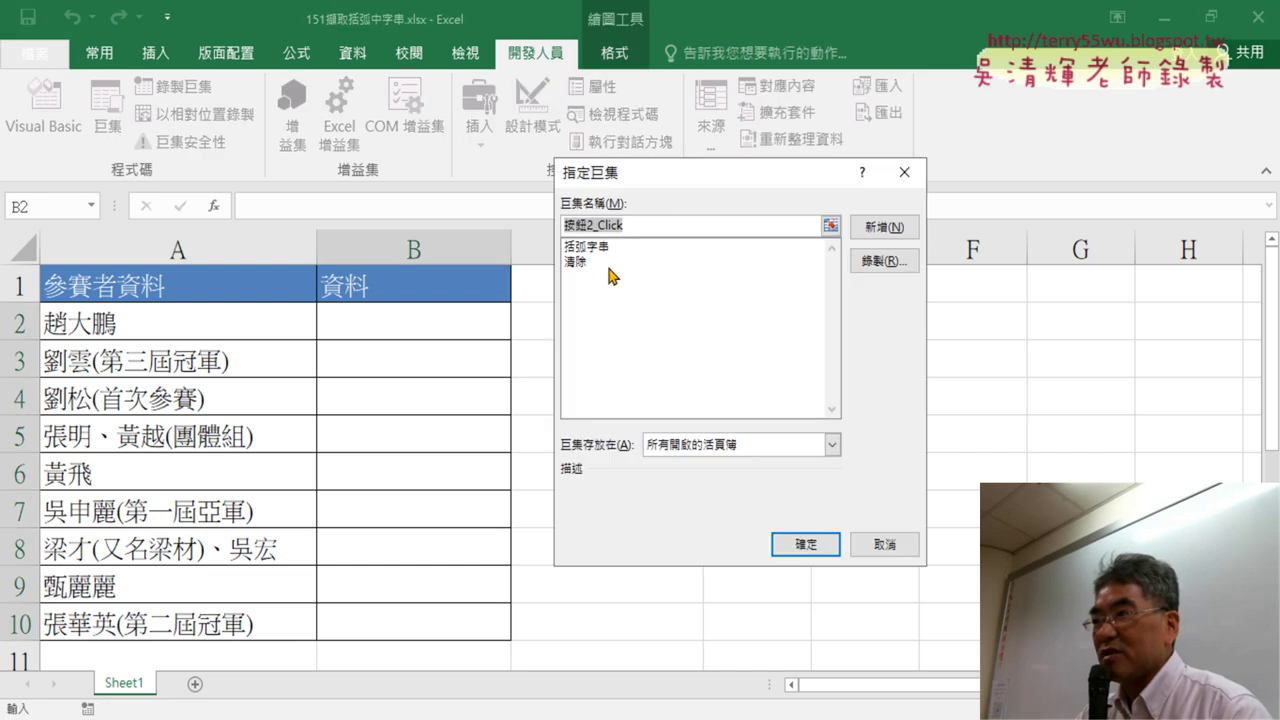
left_click(595, 262)
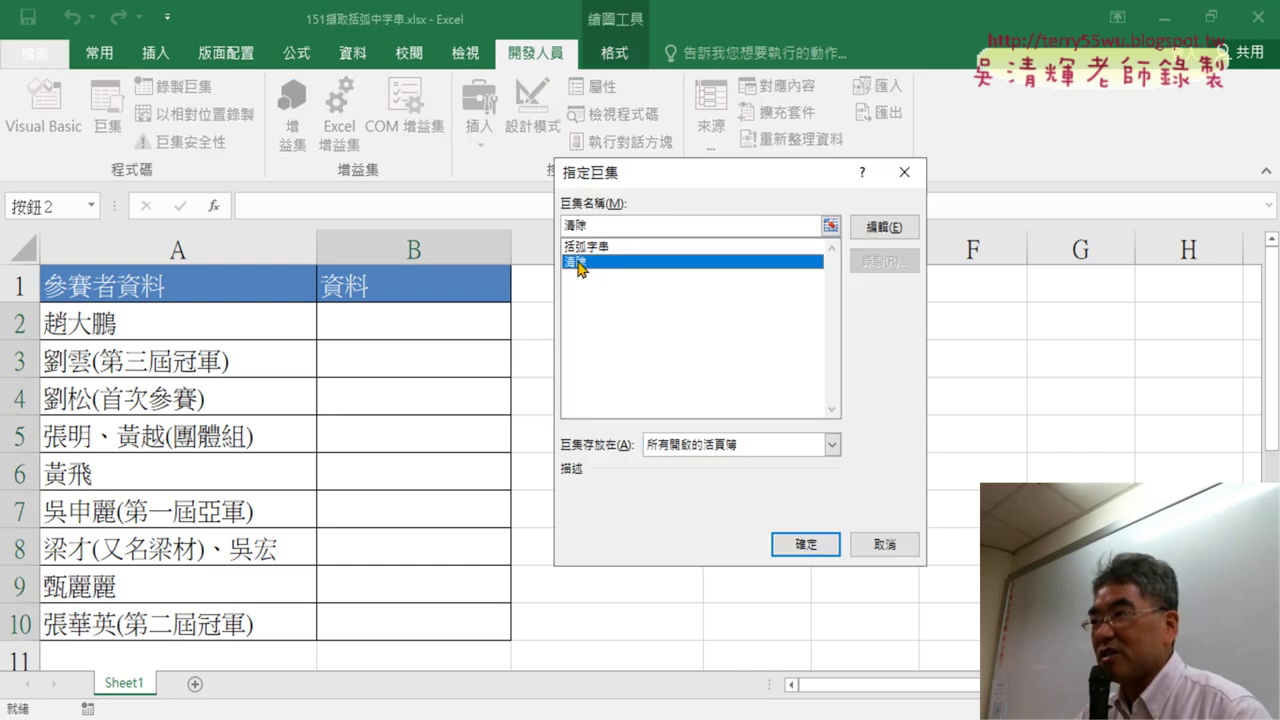
left_click_drag(595, 226, 563, 226)
right_click(572, 224)
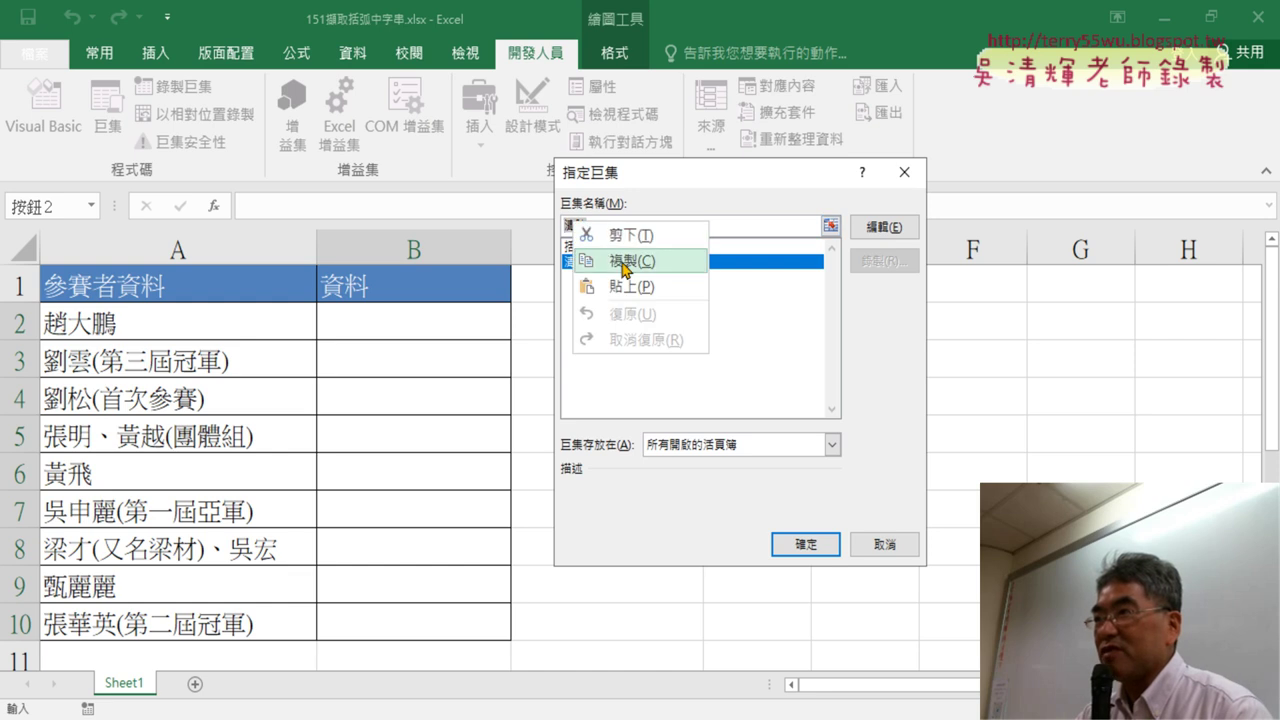
left_click(622, 261)
left_click(812, 545)
Step: Replace the button's default 按鈕 2 caption with 清除
left_click(724, 410)
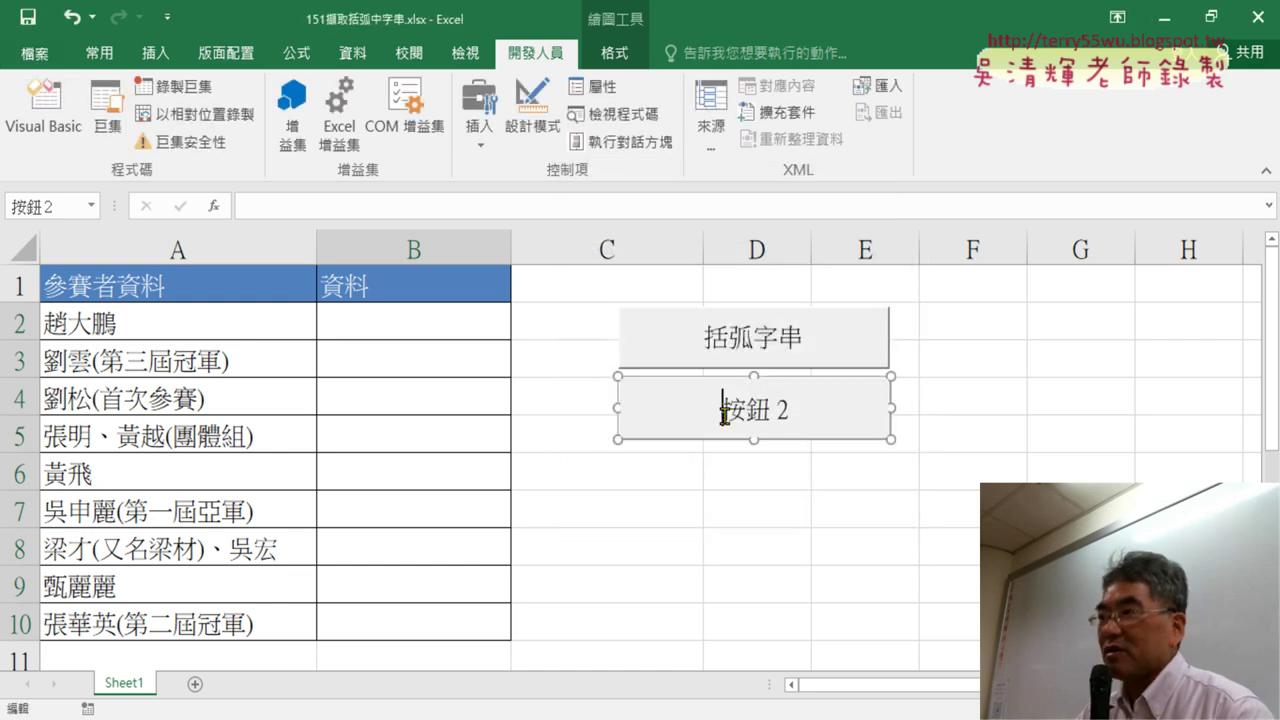
key("Delete")
key("Delete")
key("Delete")
key("Delete")
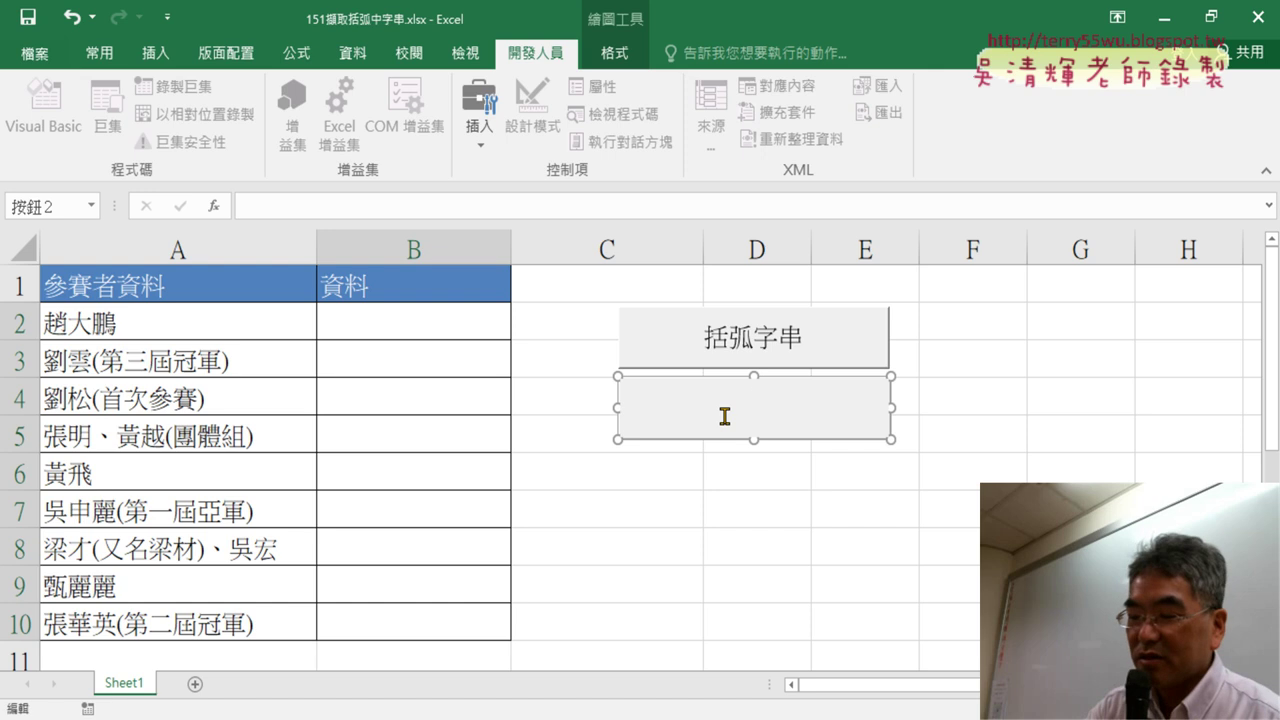
key("ctrl+v")
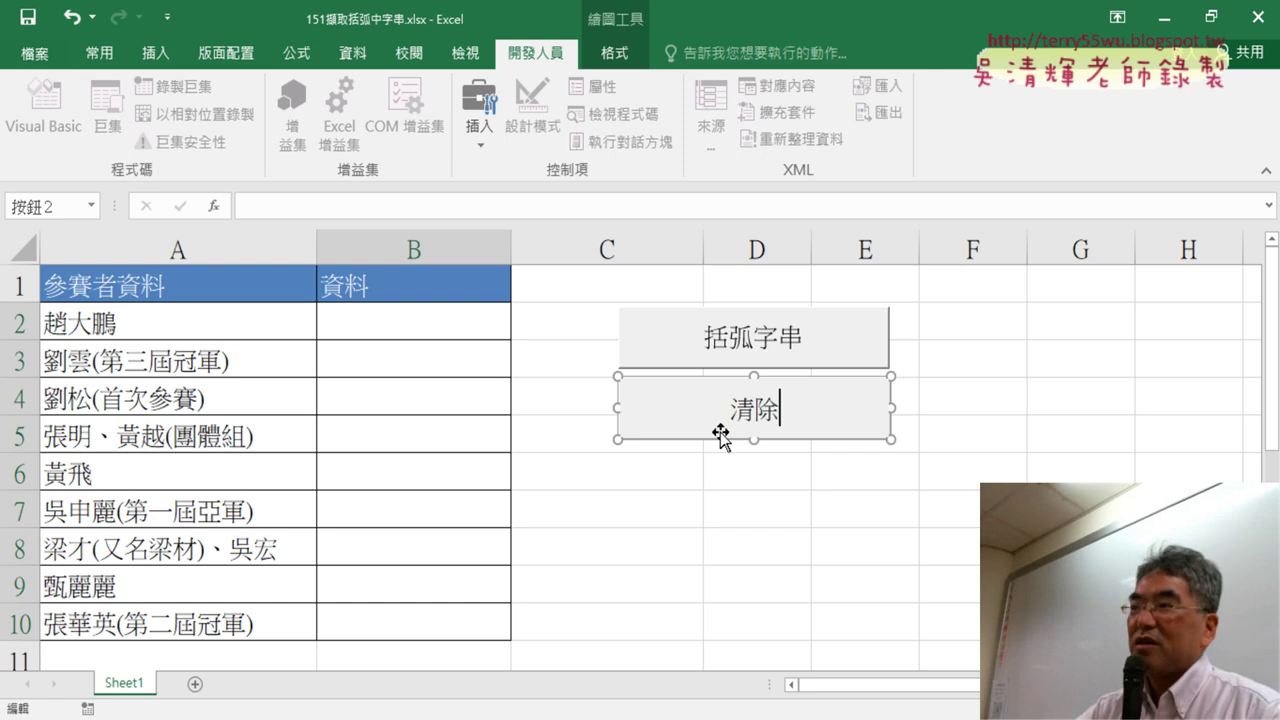
left_click(832, 497)
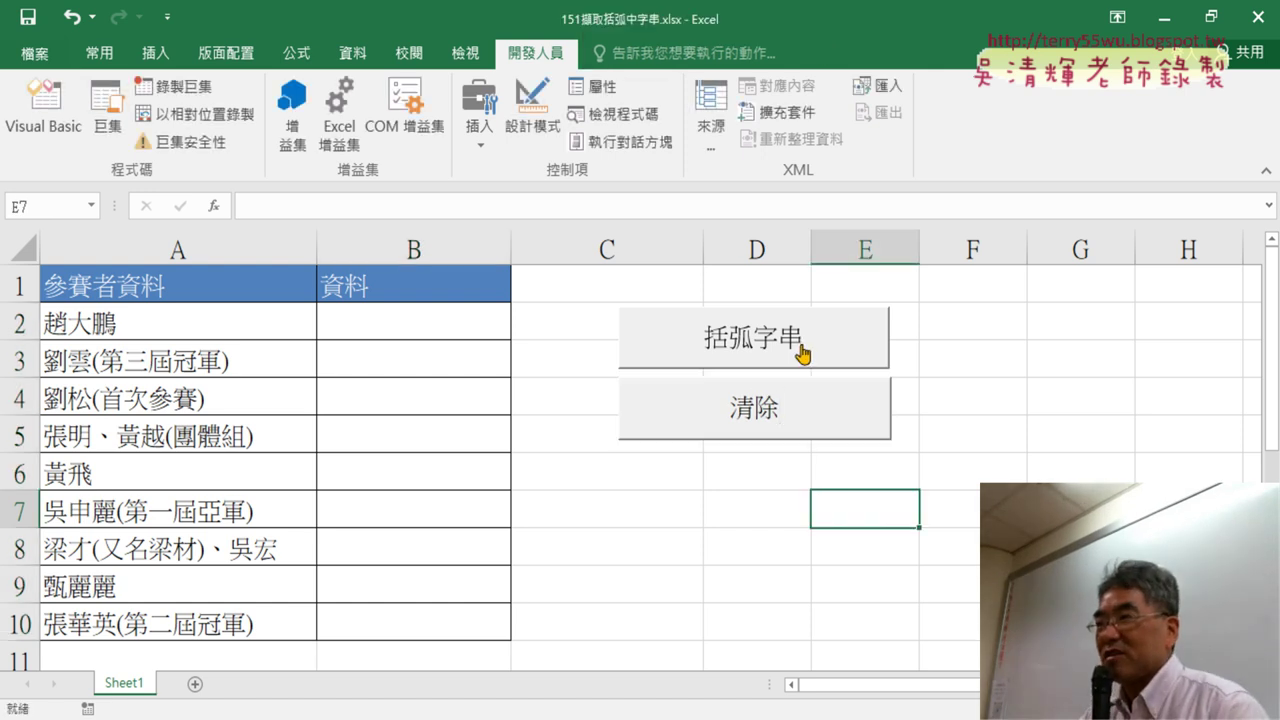
Step: Alternate the 括弧字串 and 清除 buttons, ending with column B filled
left_click(801, 347)
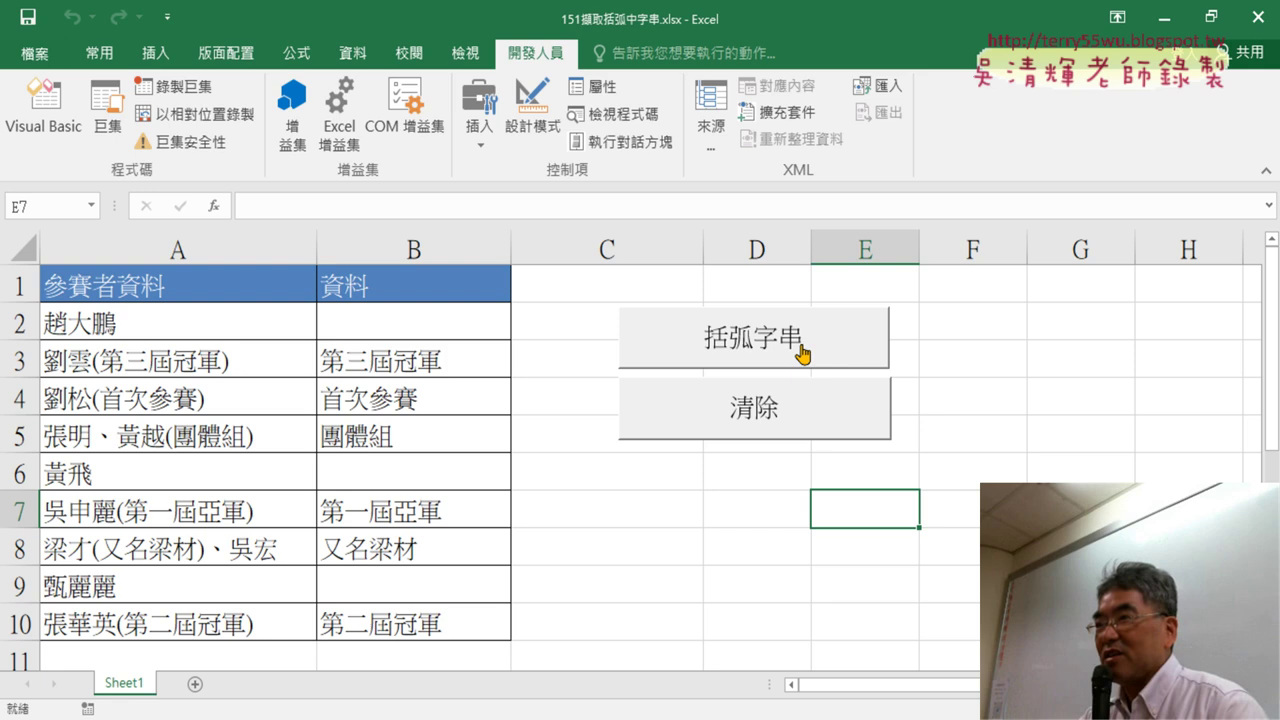
left_click(798, 418)
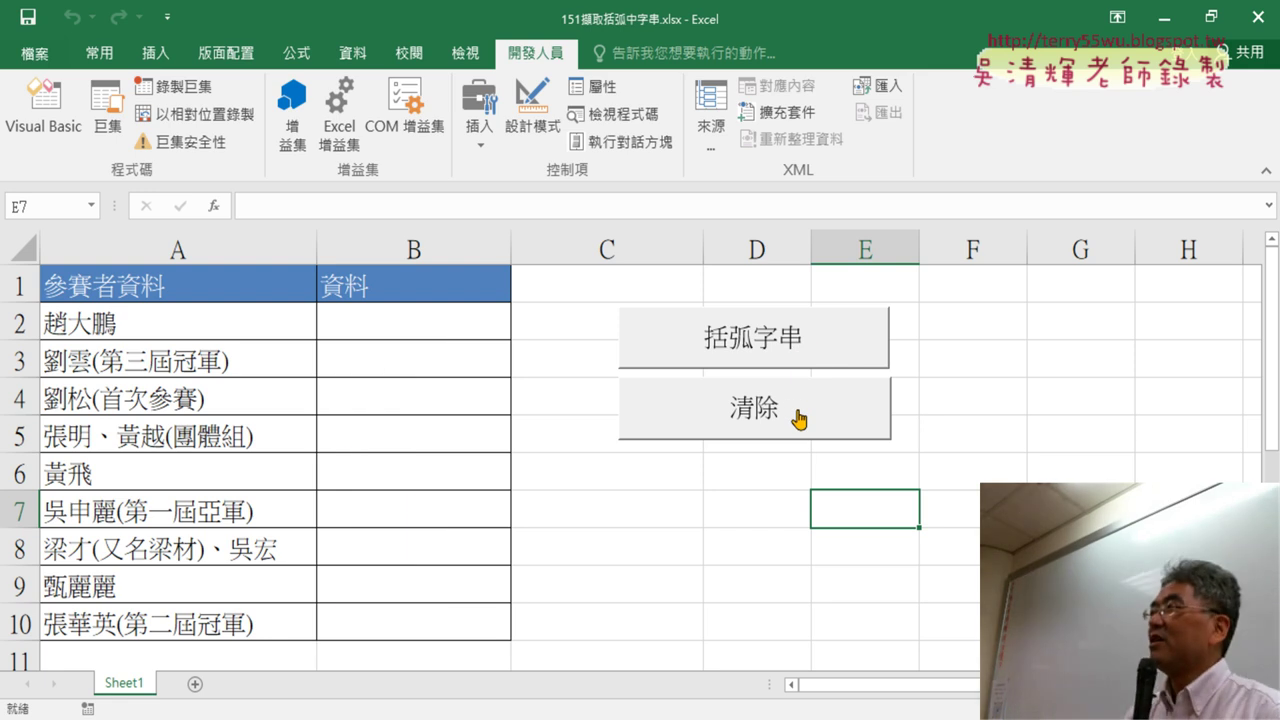
left_click(818, 335)
left_click(800, 412)
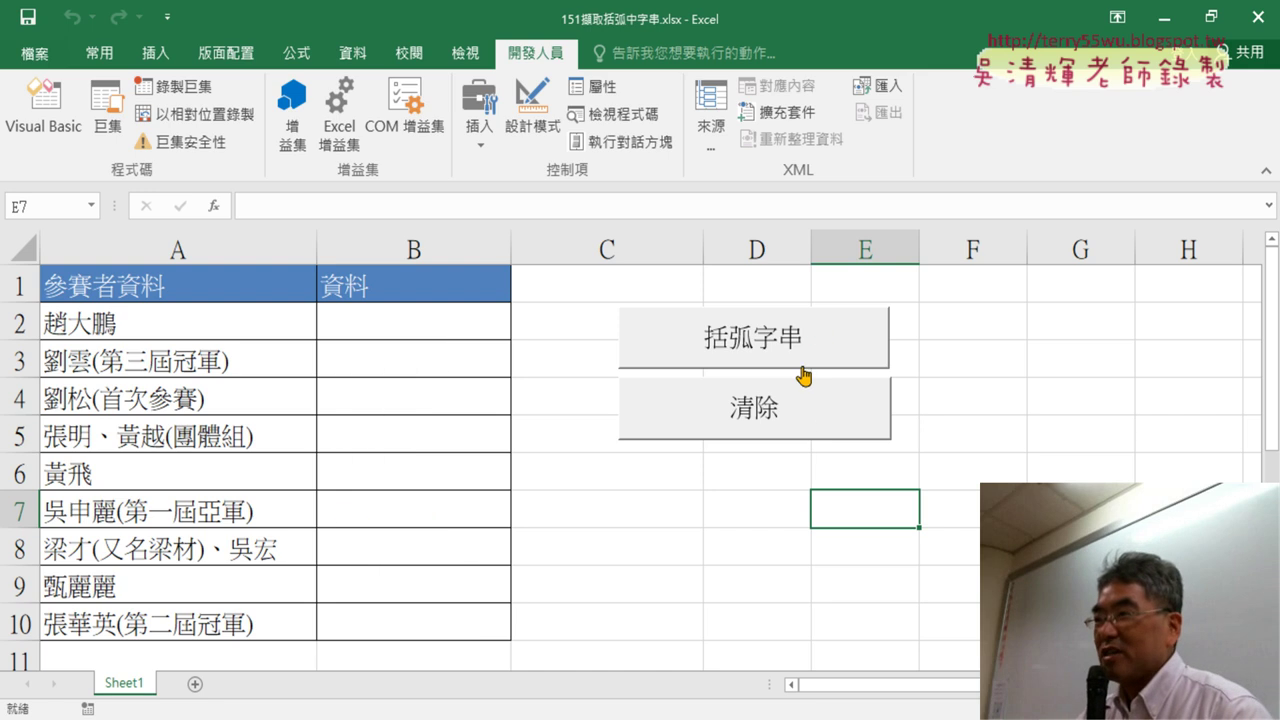
left_click(801, 349)
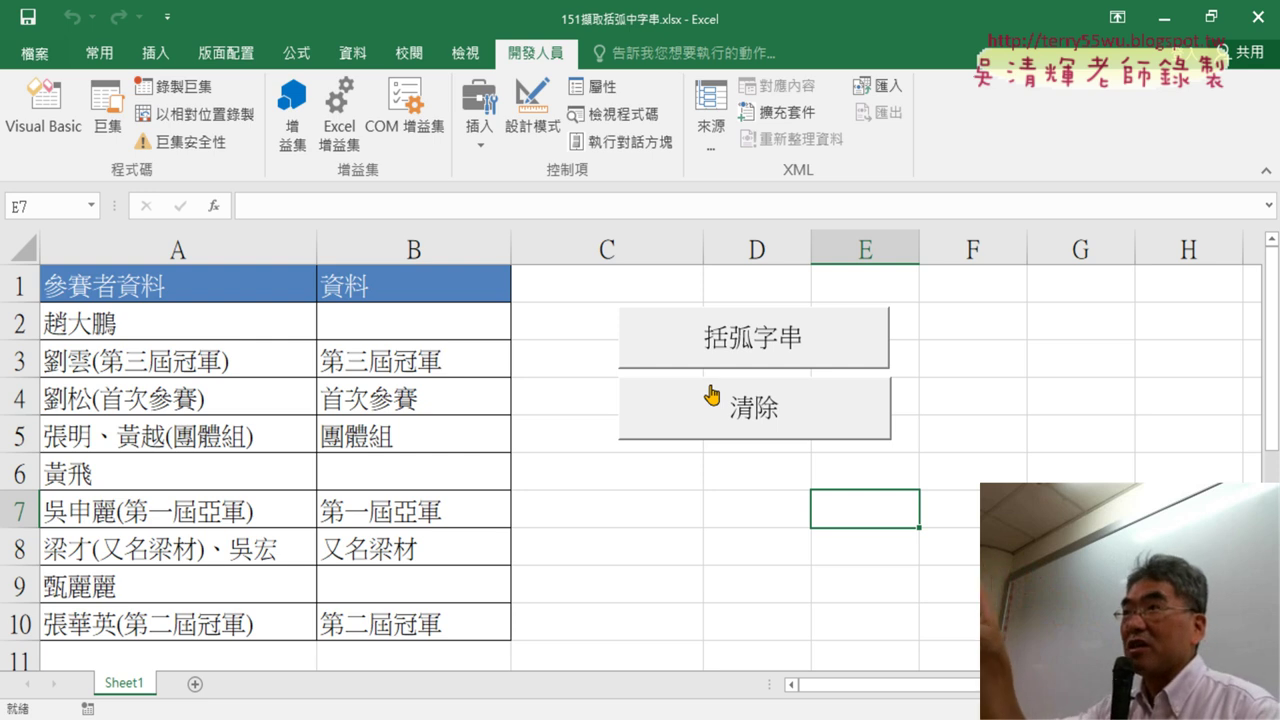
Step: Open Insert Function on cell B2 and cancel it
left_click(393, 331)
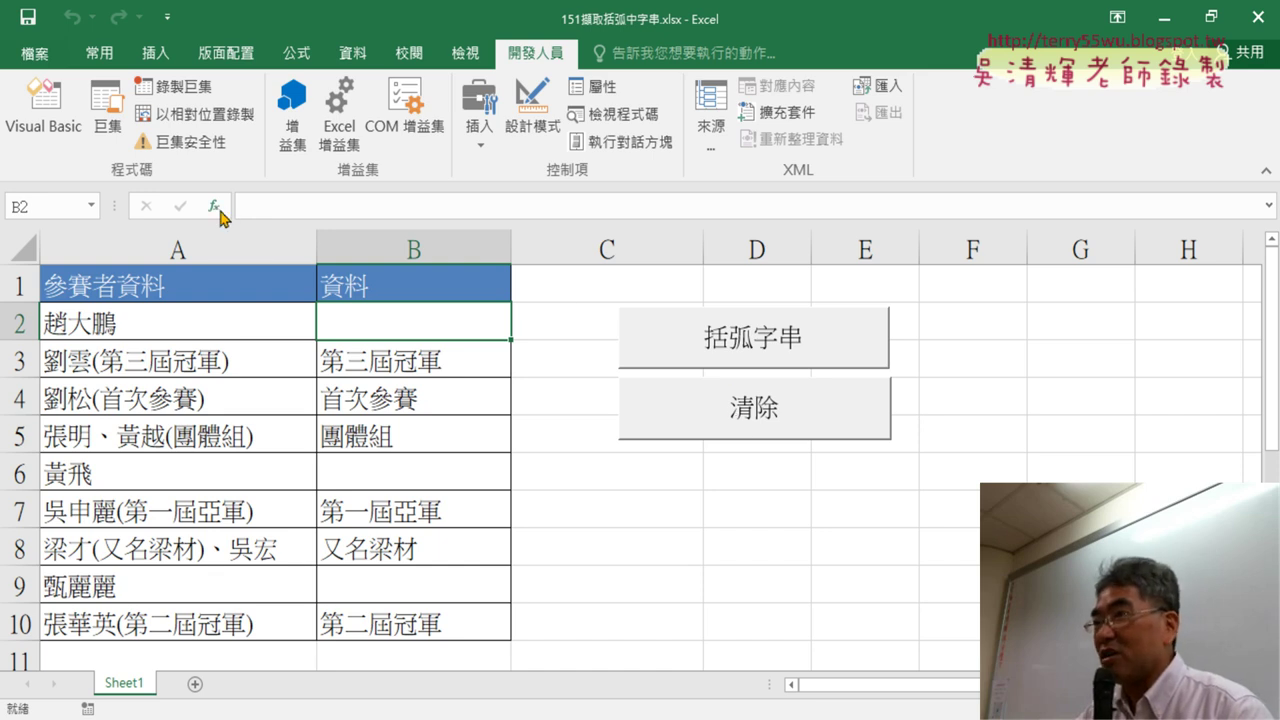
left_click(214, 207)
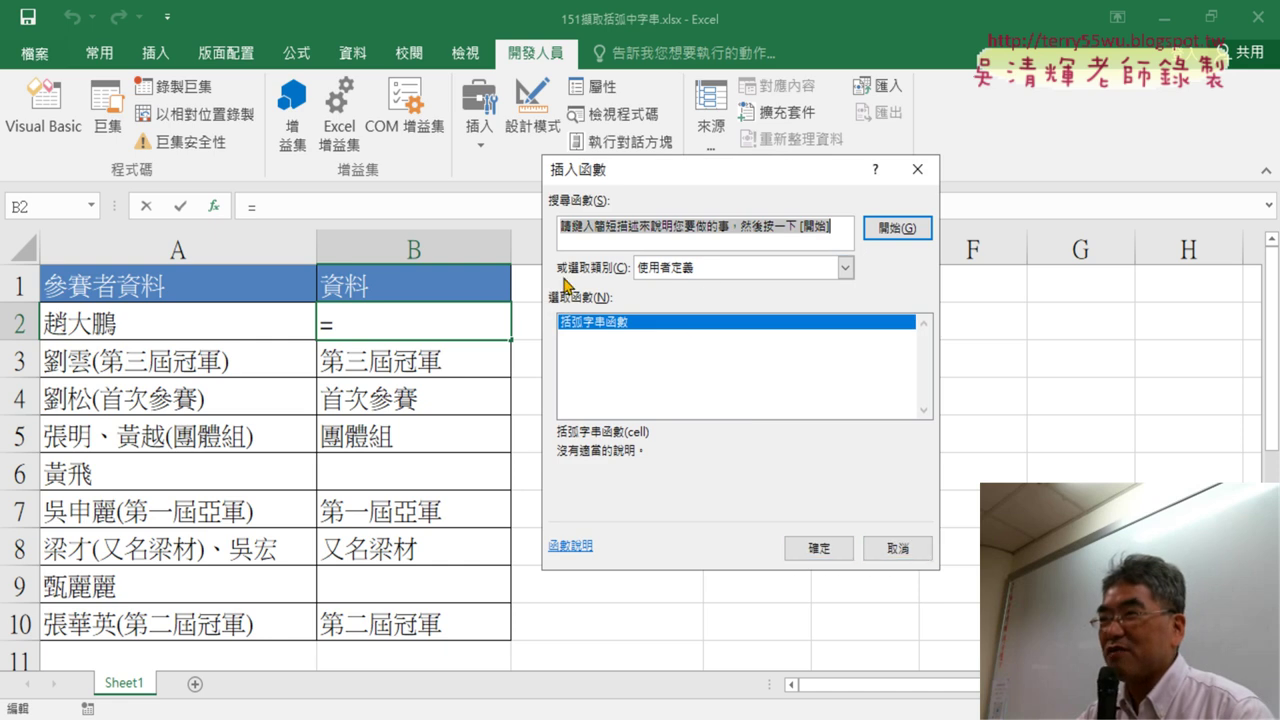
left_click(895, 549)
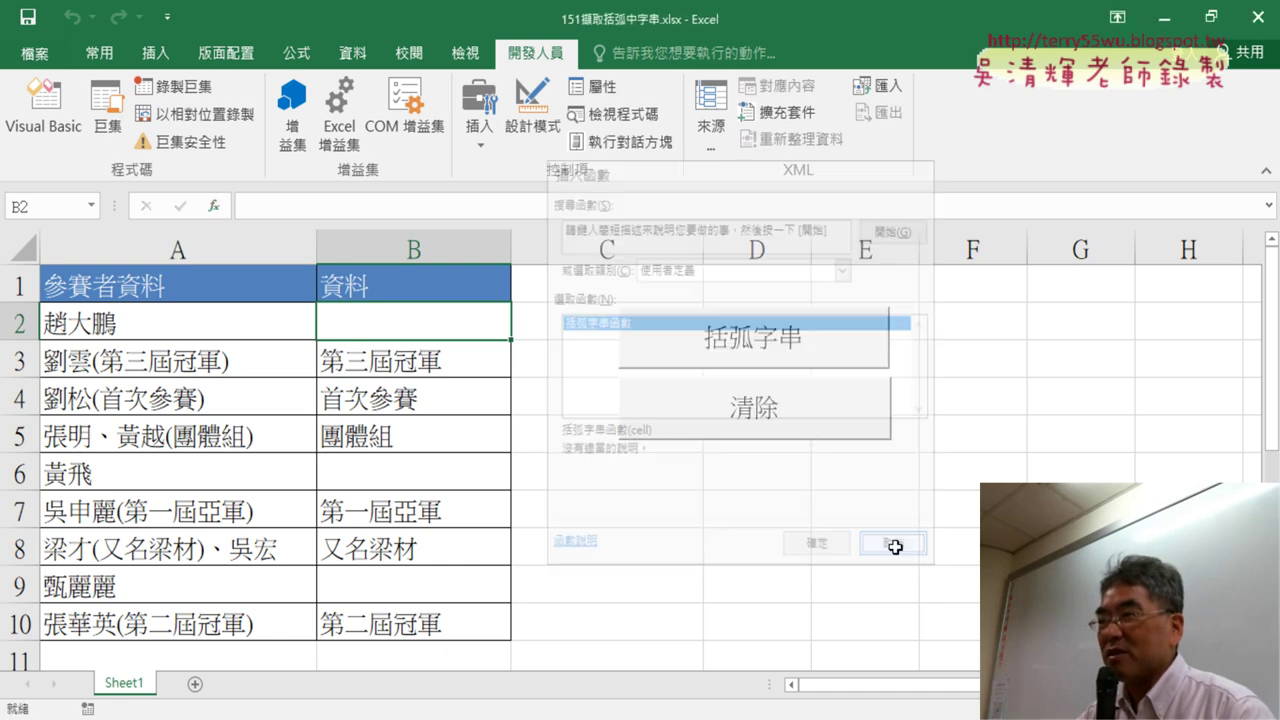
Step: Widen the VBA window and select the Sub 括弧字串 code to review it
left_click(43, 105)
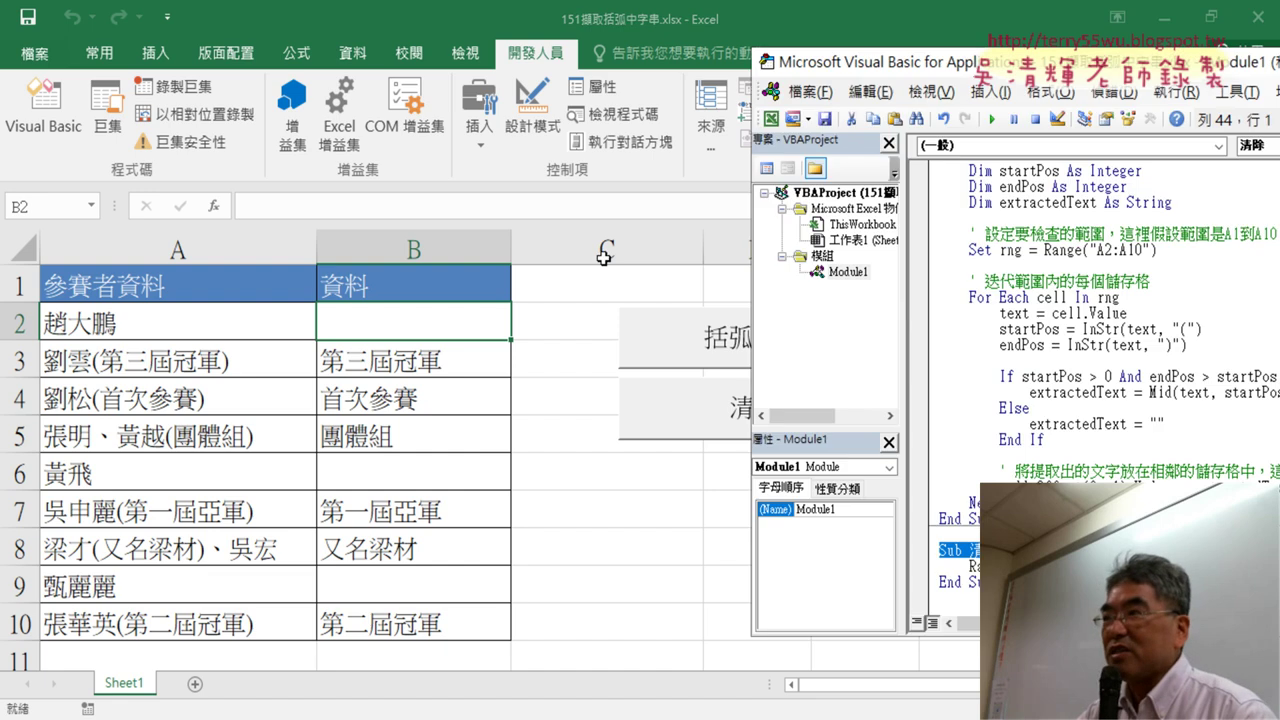
left_click_drag(900, 62, 503, 62)
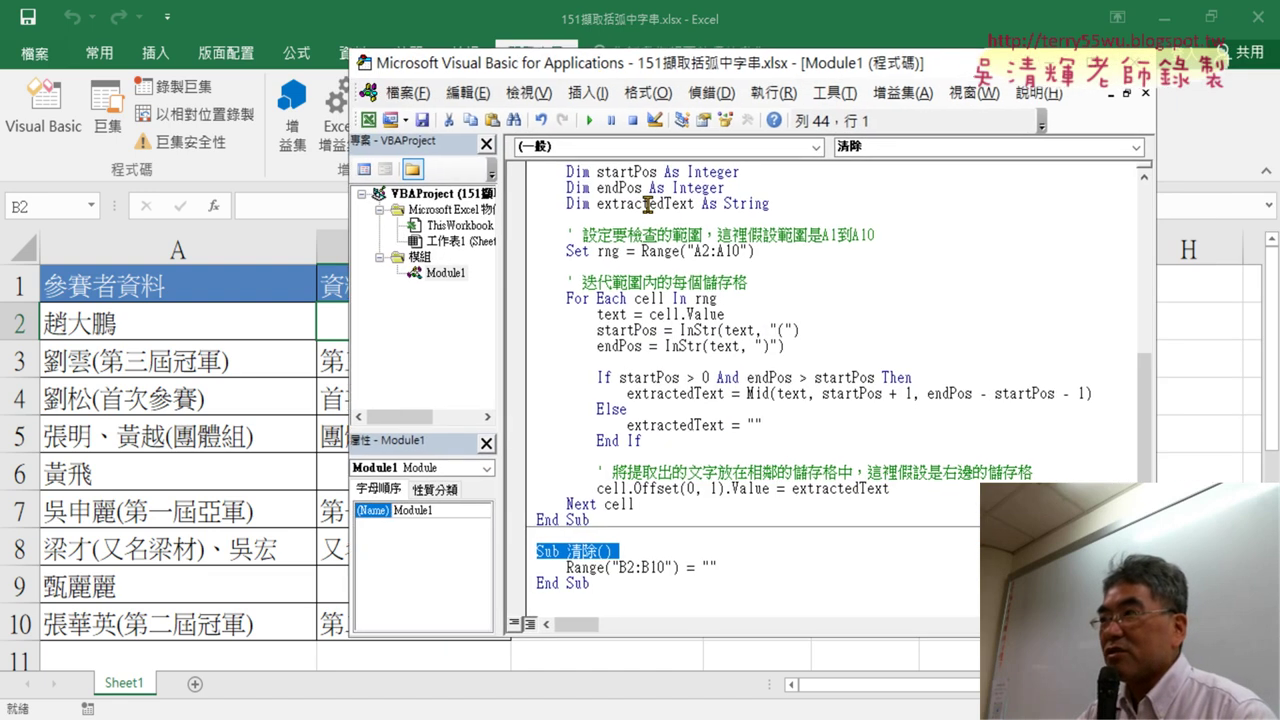
scroll(650, 210, "up", 2)
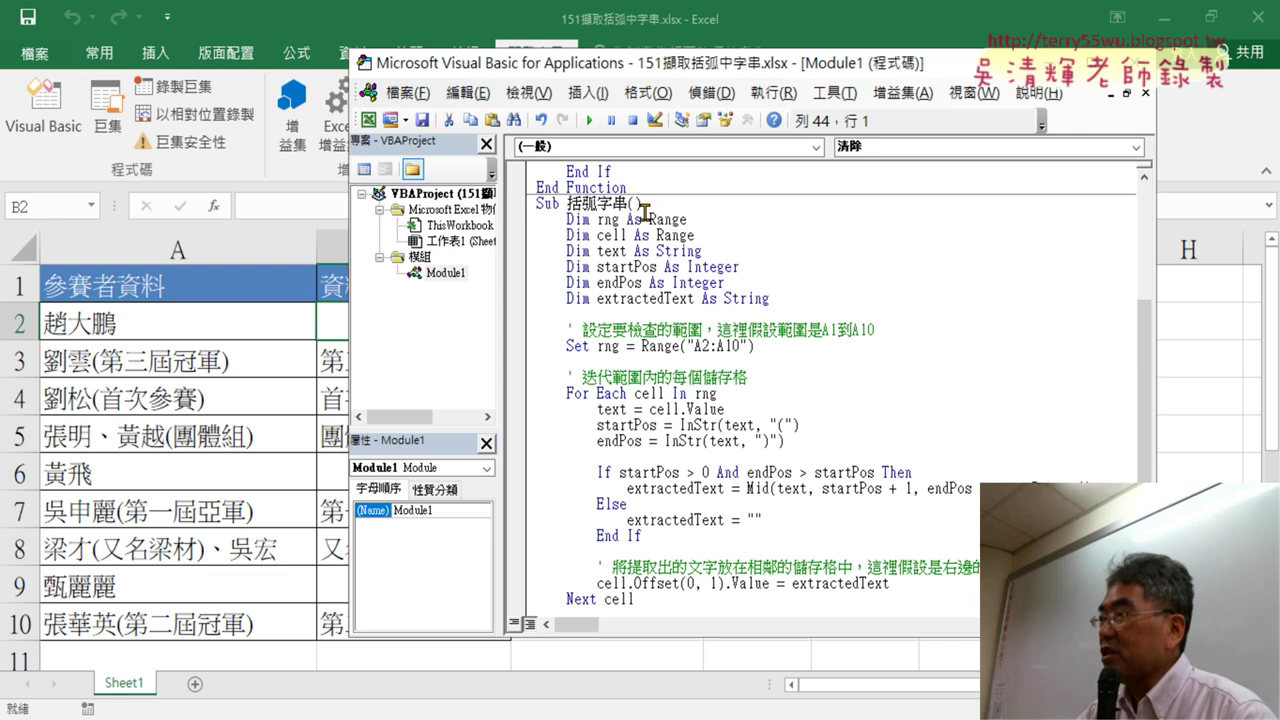
left_click_drag(541, 204, 688, 511)
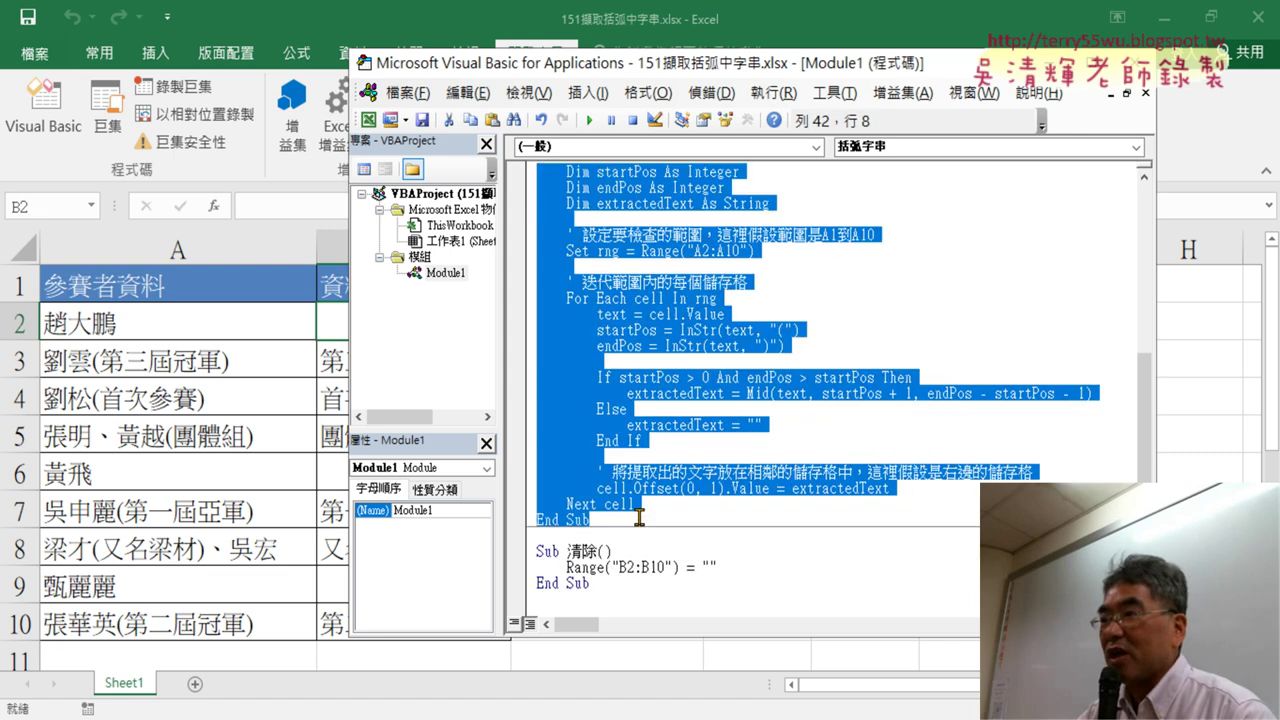
scroll(688, 511, "up", 2)
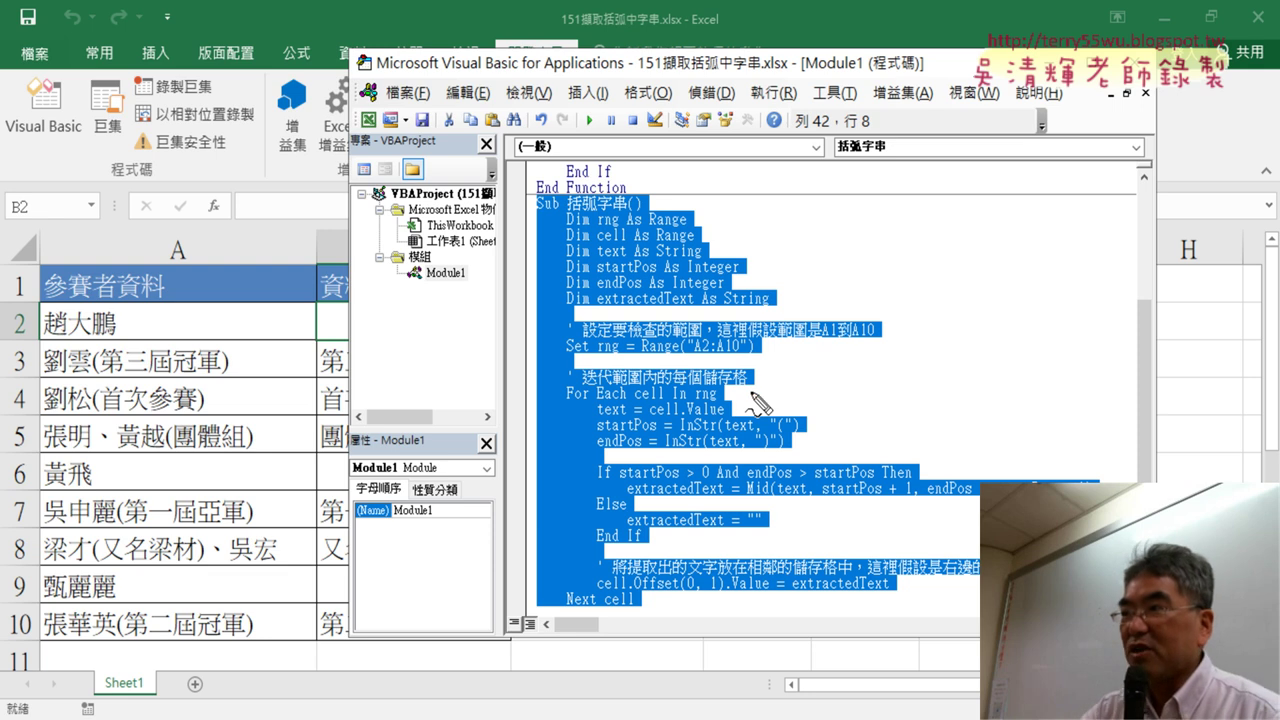
left_click_drag(750, 398, 695, 366)
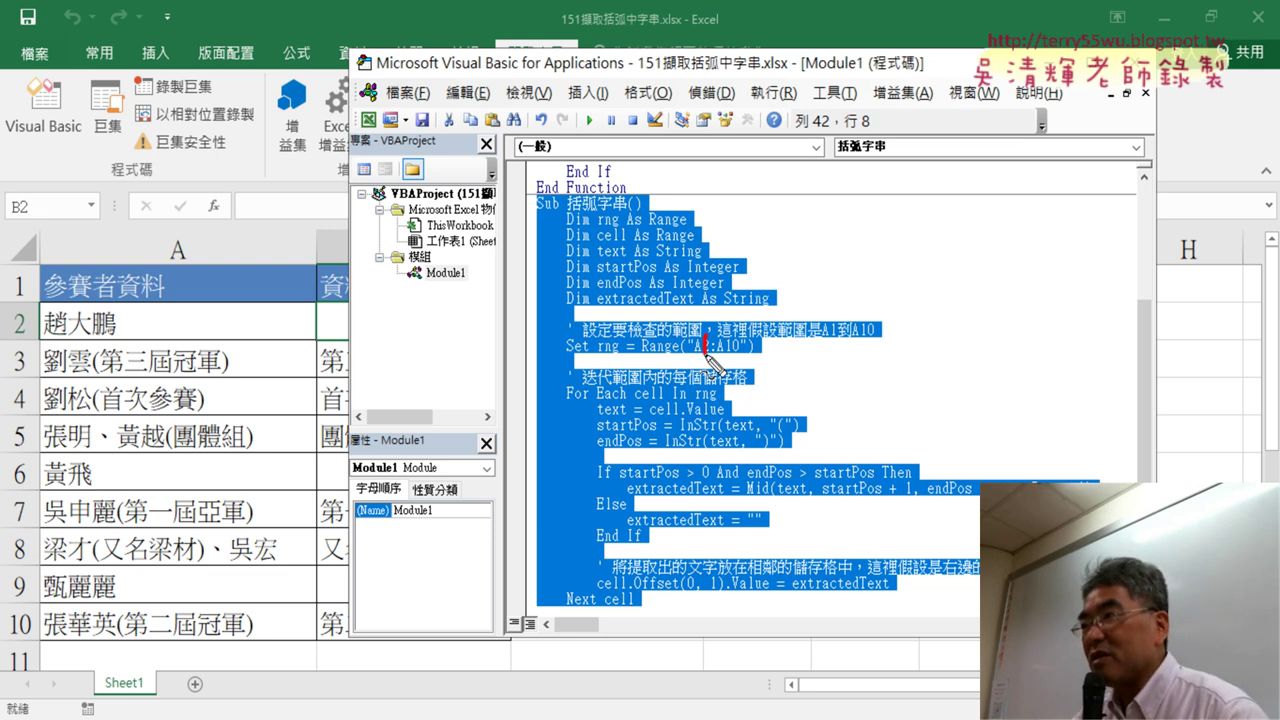
left_click_drag(705, 300, 718, 352)
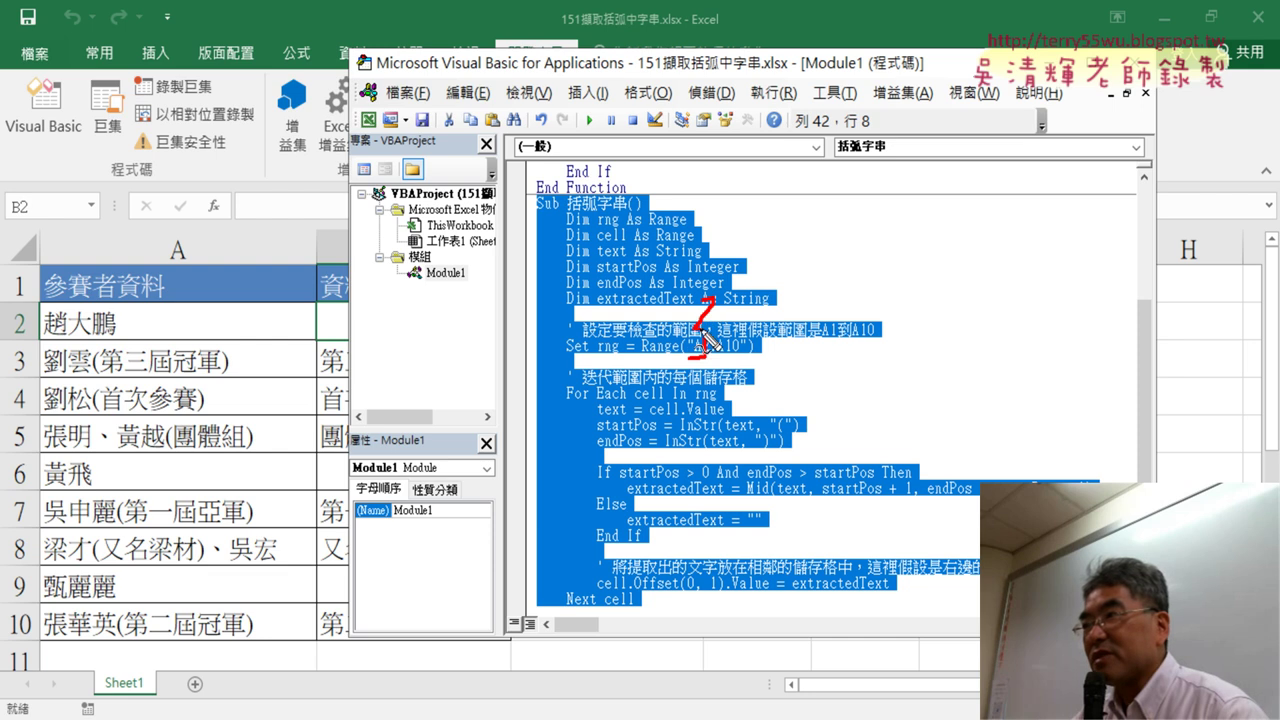
mouse_move(706, 397)
left_mouse_down()
mouse_move(770, 290)
mouse_move(692, 404)
left_mouse_up()
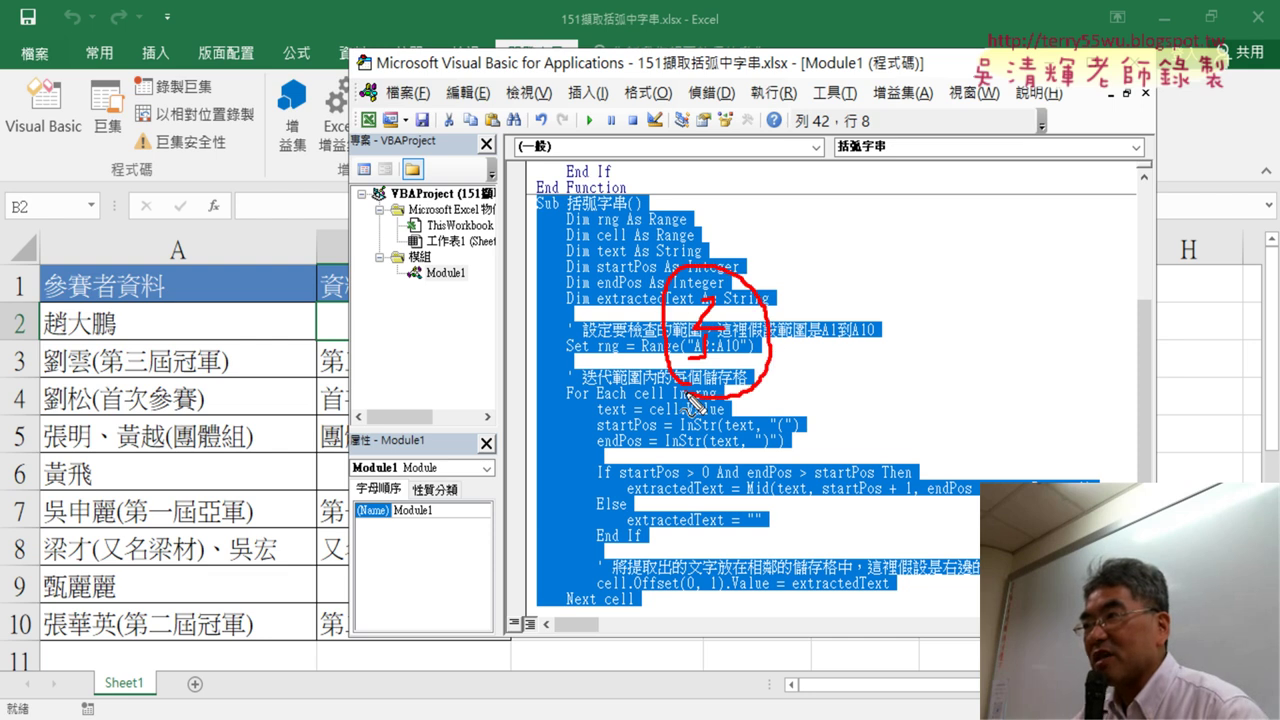
mouse_move(630, 212)
left_mouse_down()
mouse_move(563, 213)
mouse_move(630, 212)
left_mouse_up()
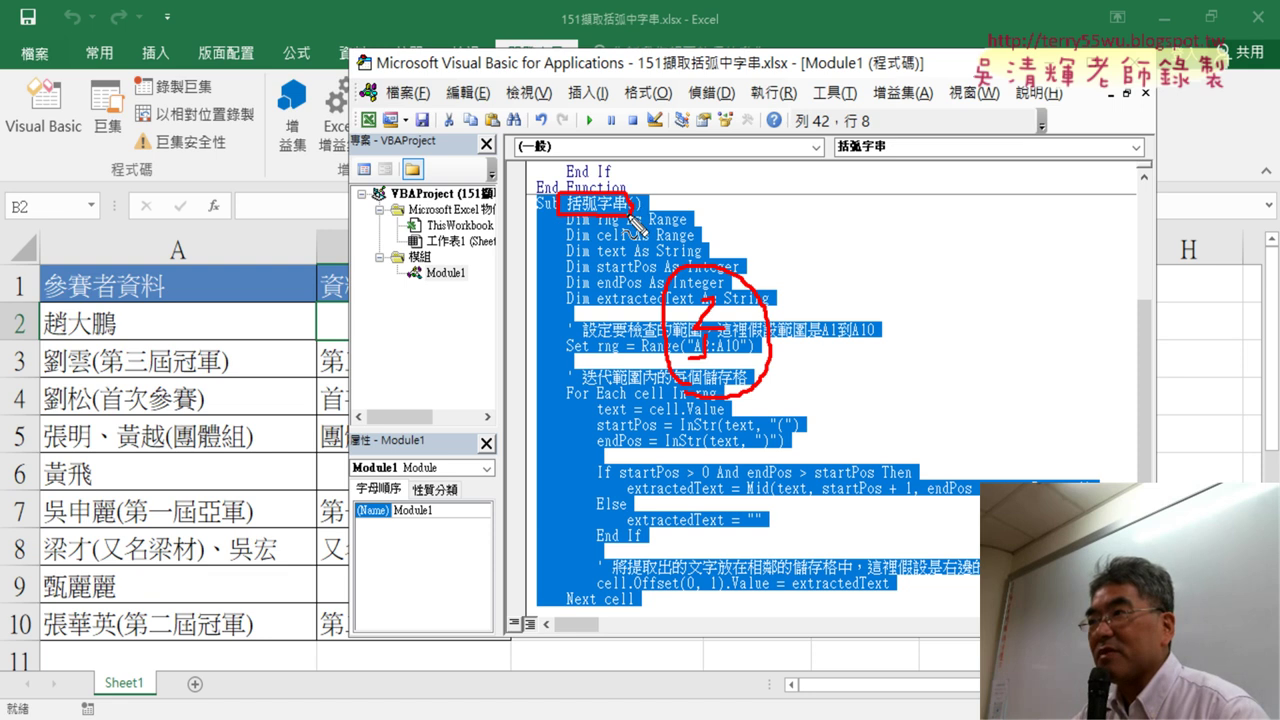
key("Escape")
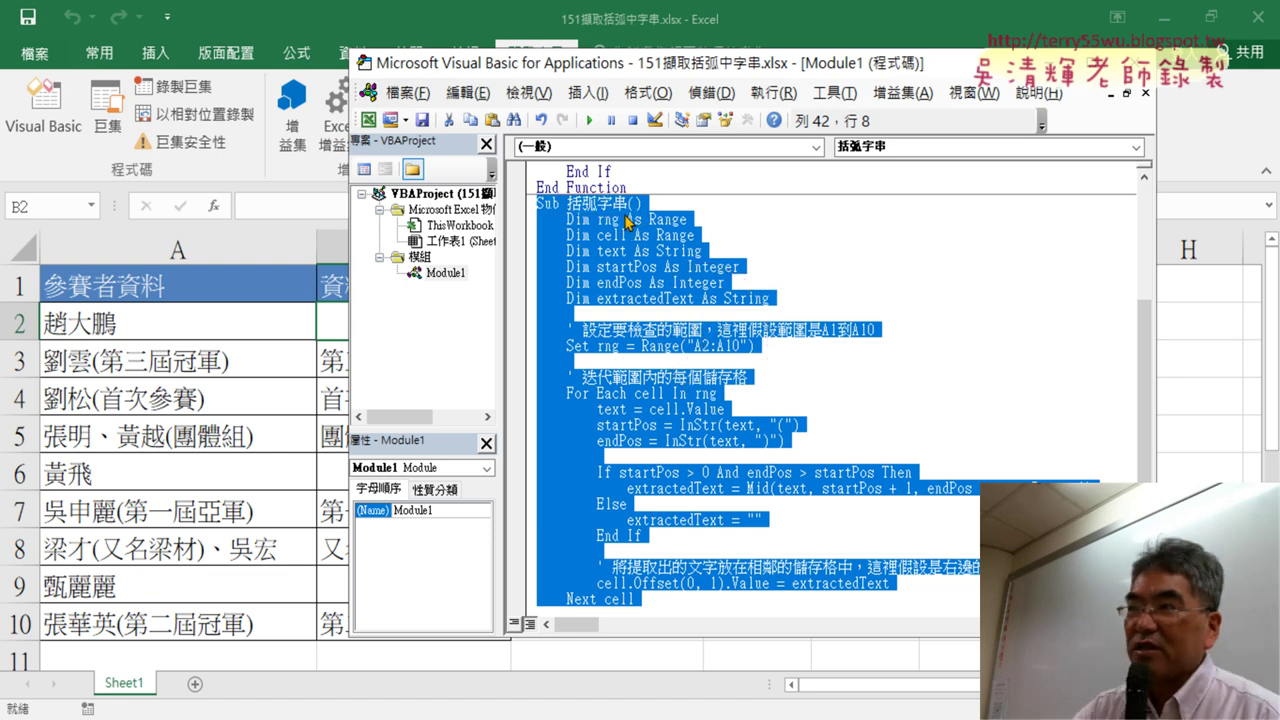
Step: Scroll down and highlight the 清除 Sub that blanks Range("B2:B10")
left_click(725, 266)
scroll(890, 435, "down", 2)
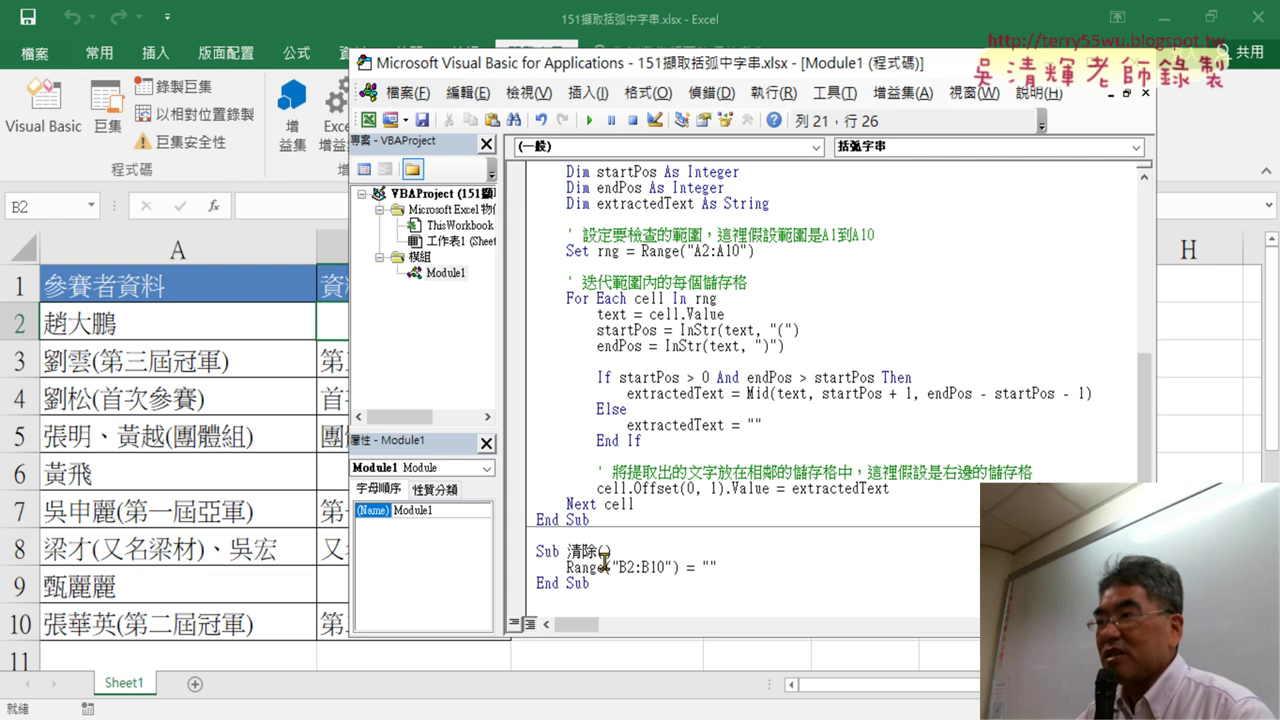
left_click_drag(537, 552, 735, 560)
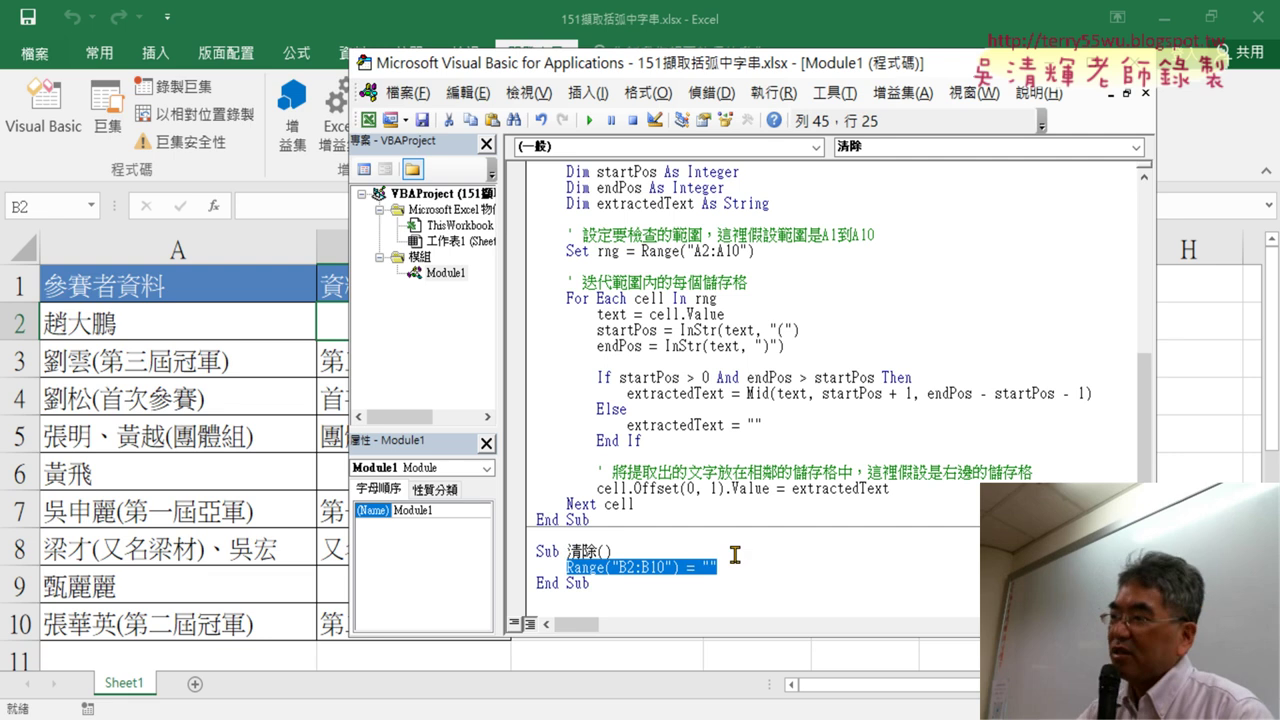